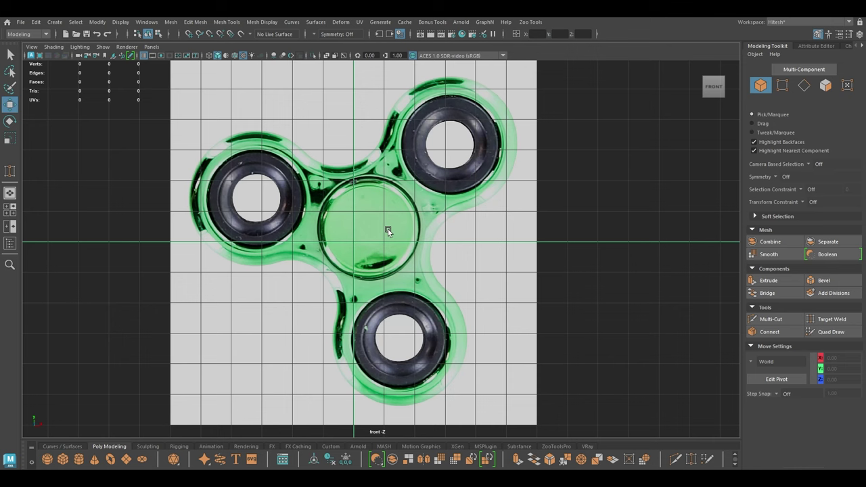
Create a polygon cylinder over the spinner's centre hub, rotated so that its cap faces the front view
right_click_drag(386, 226, 385, 241, "alt")
middle_click_drag(378, 227, 374, 234, "alt")
right_click_drag(374, 234, 395, 250, "alt")
right_click_drag(344, 181, 299, 181, "shift")
key("e")
left_click_drag(343, 244, 365, 228)
key("w")
Set the cylinder's axis subdivisions to 12
key("t")
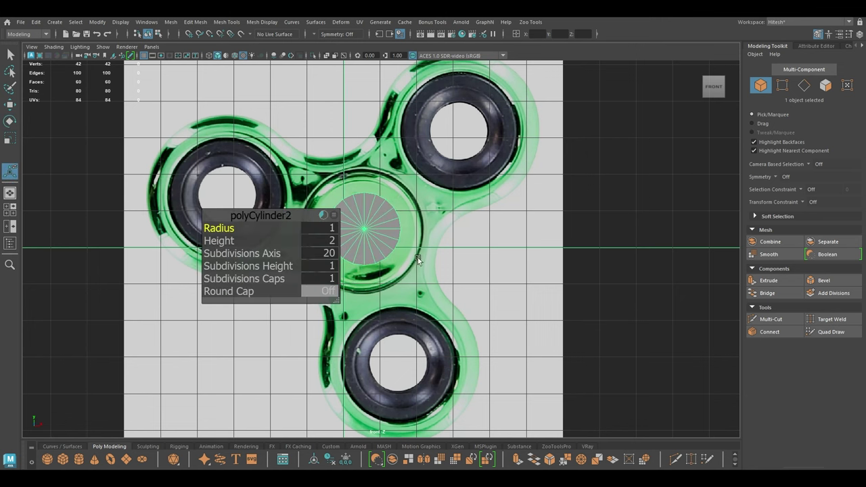
left_click(329, 255)
key("Return")
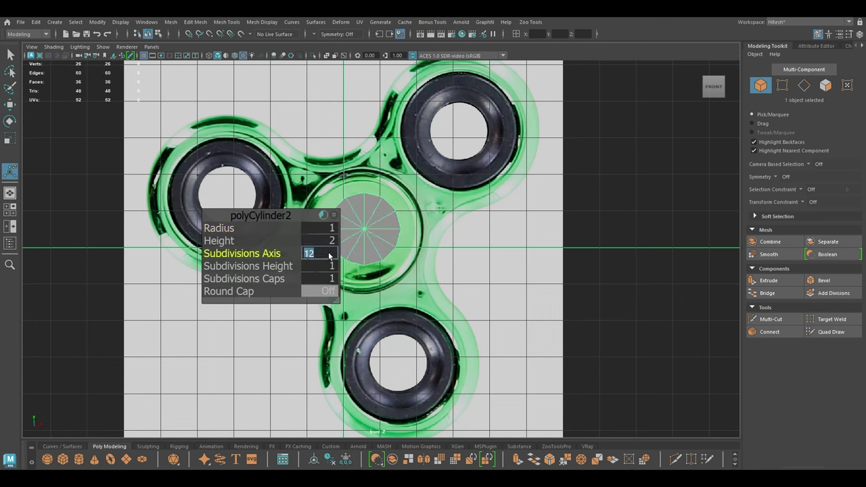
key("Return")
key("w")
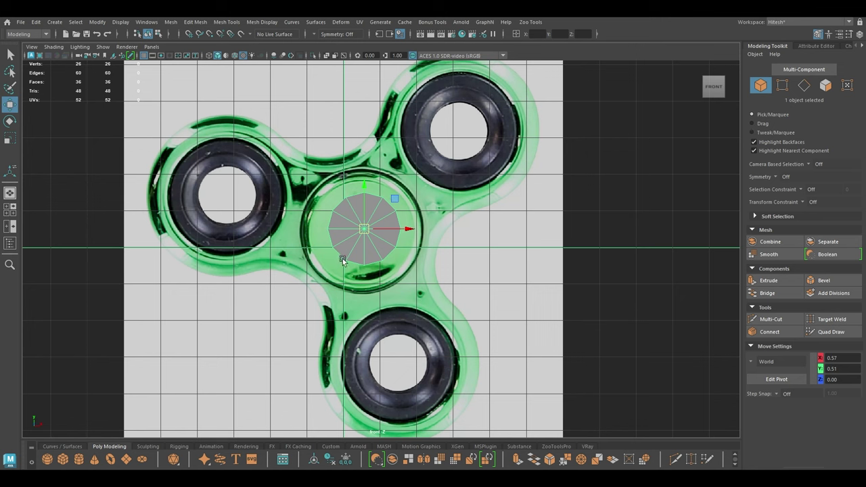
Enlarge the cylinder's radius to fit the hub's outer ring and centre it there at about X 0.52, Y 0.44
key("t")
left_click_drag(224, 229, 254, 232)
key("w")
left_click_drag(359, 229, 359, 233)
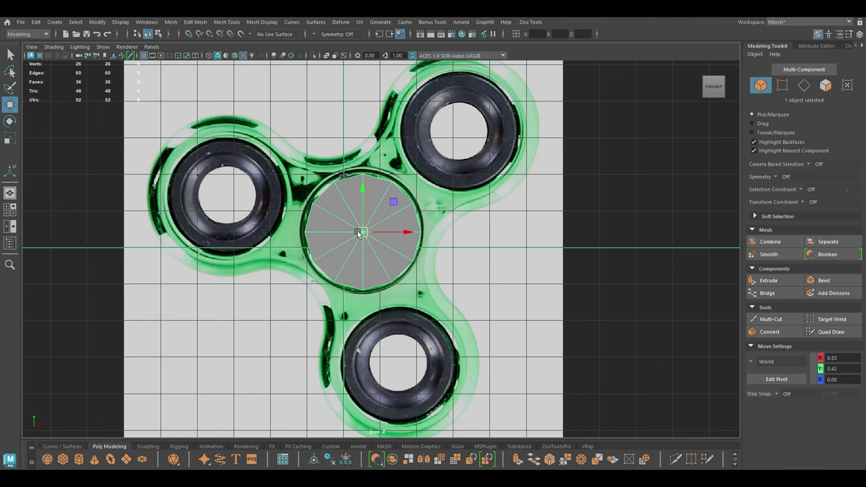
key("t")
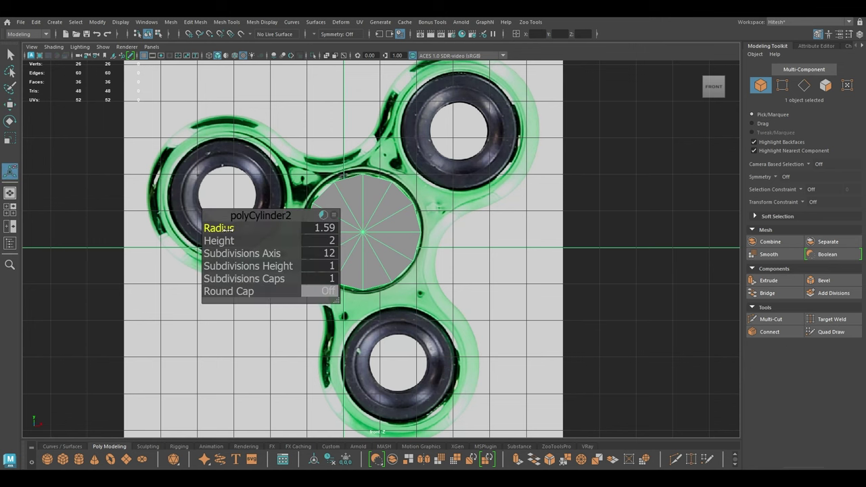
left_click_drag(225, 228, 262, 230)
key("w")
left_click_drag(407, 232, 407, 232)
left_click_drag(361, 191, 361, 188)
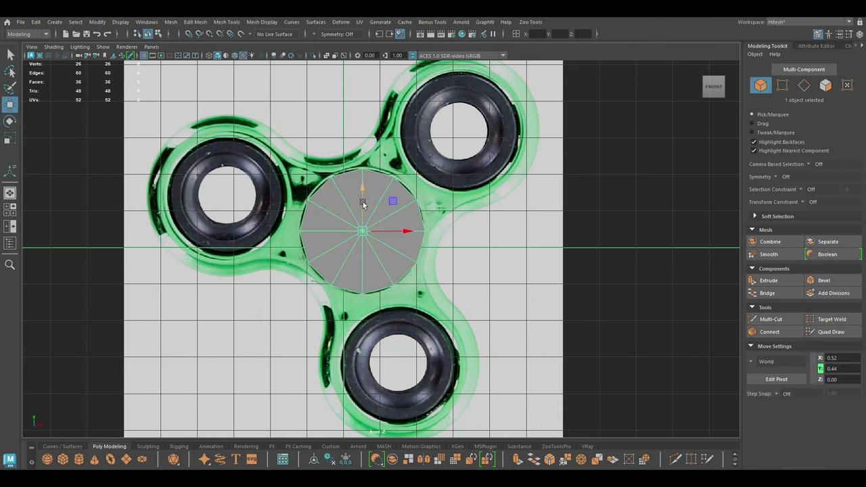
Delete the cylinder's side and back faces, keeping only the front cap as a flat 12-sided disc
key("space")
left_click_drag(387, 204, 465, 236)
right_click_drag(481, 160, 480, 186)
left_click_drag(332, 149, 365, 349)
left_click_drag(365, 350, 286, 324, "alt")
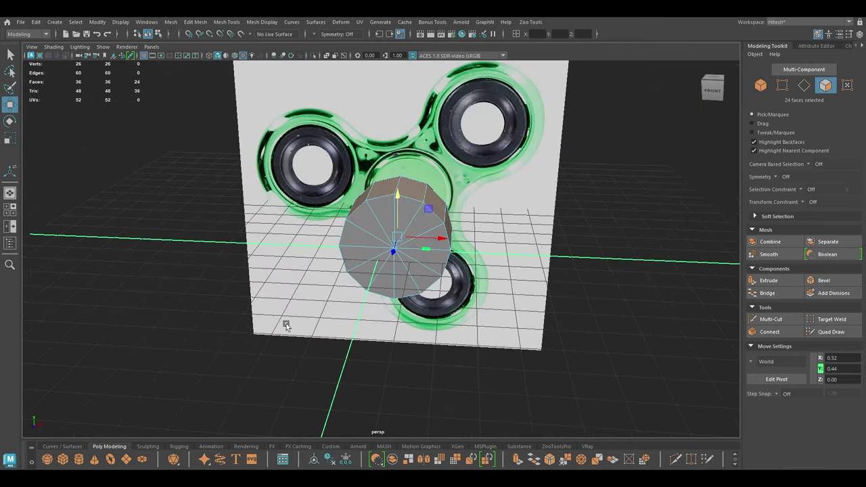
key("Delete")
left_click_drag(352, 311, 396, 299, "alt")
right_click_drag(396, 299, 426, 306, "alt")
left_click_drag(426, 305, 395, 311, "alt")
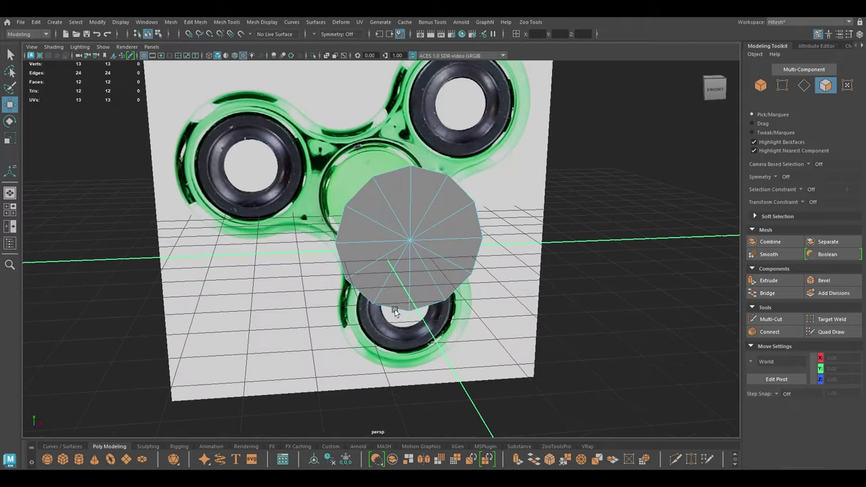
Duplicate the disc in the front view, place the copy over the left bearing and scale it down to the bearing's rim
key("space")
left_click_drag(364, 220, 404, 247)
scroll(395, 231, "up", 1)
right_click_drag(372, 211, 417, 200)
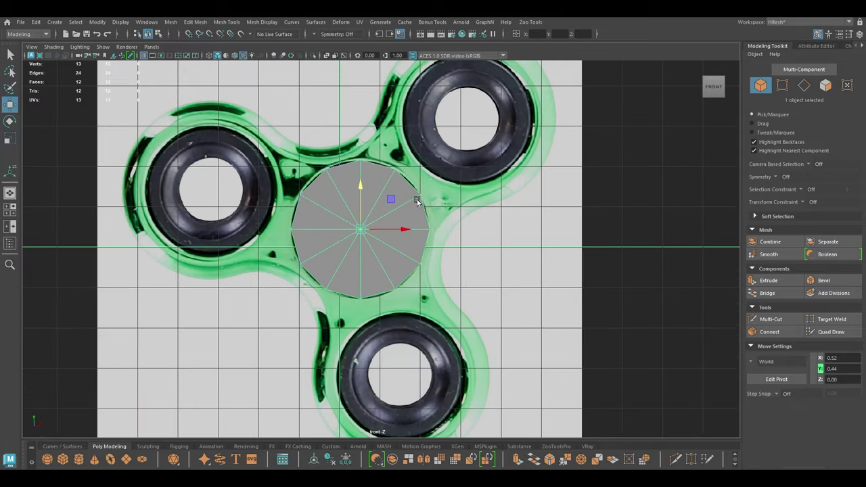
key("ctrl+d")
left_click_drag(359, 231, 212, 192)
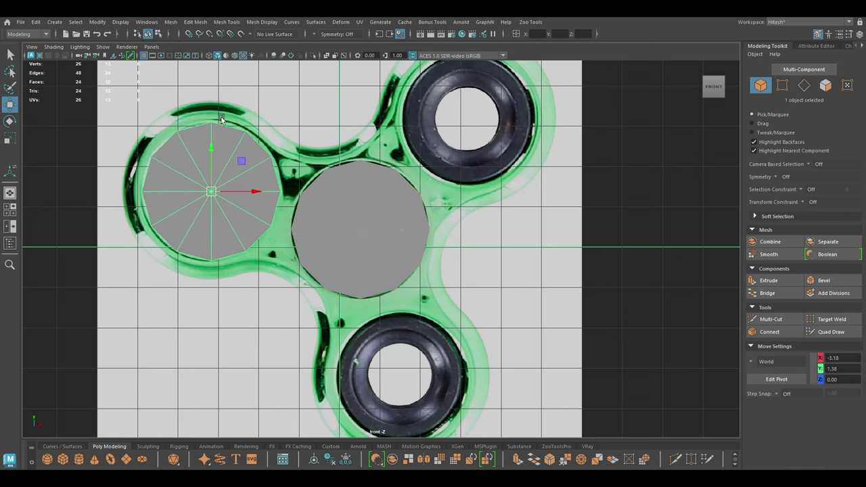
key("4")
key("r")
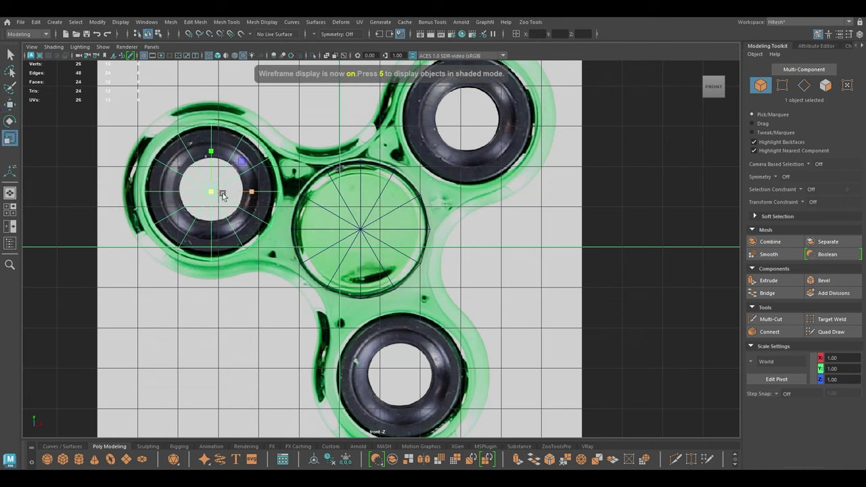
left_click_drag(212, 191, 207, 192)
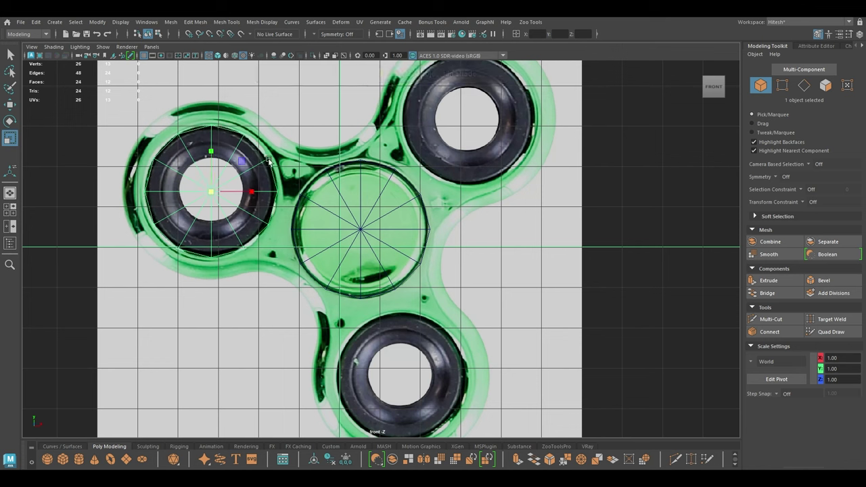
Duplicate the bearing disc onto the upper-right and bottom bearings, aligning each copy with its rim
key("w")
left_click_drag(259, 194, 467, 116)
key("r")
key("w")
left_click(401, 377)
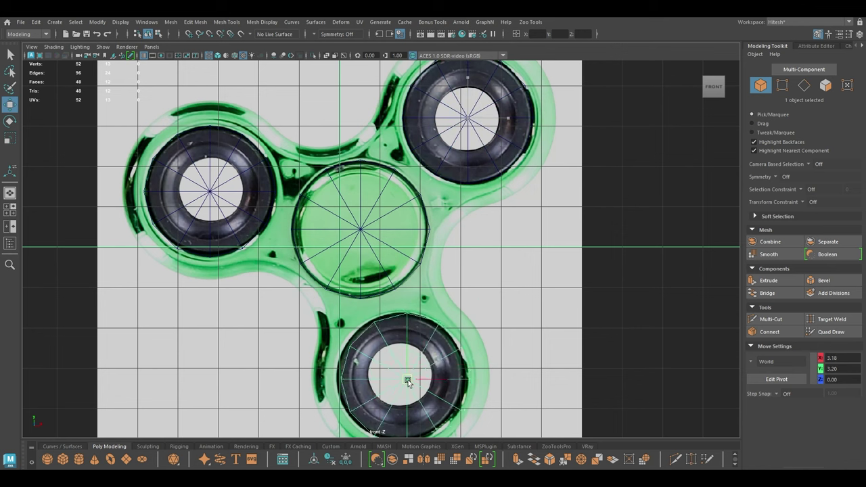
left_click_drag(401, 377, 402, 378)
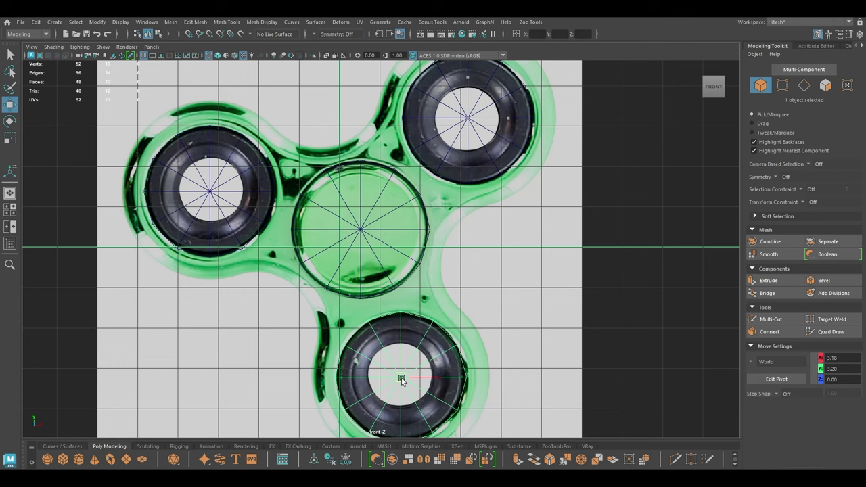
Combine all four discs into one mesh and return to textured shading
middle_click_drag(410, 363, 416, 225, "alt")
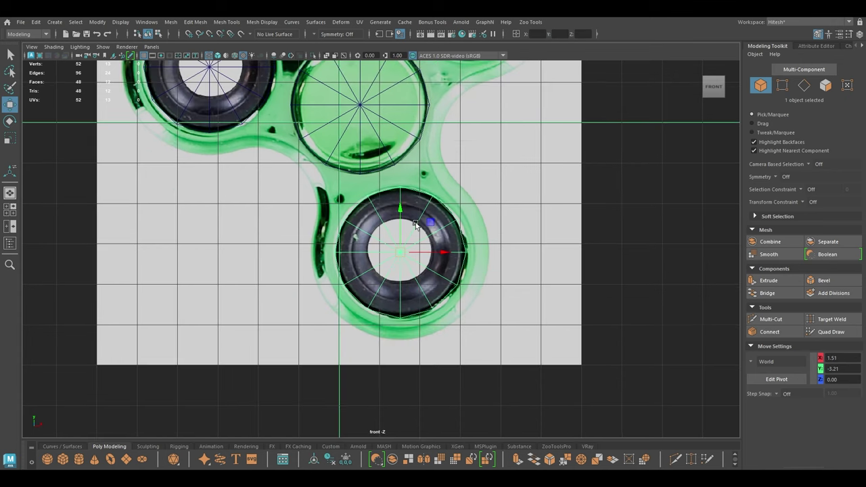
scroll(407, 192, "down", 3)
middle_click_drag(407, 190, 418, 282, "alt")
left_click_drag(576, 102, 203, 402)
right_click_drag(309, 250, 291, 401, "shift")
key("r")
key("w")
key("6")
scroll(350, 273, "up", 1)
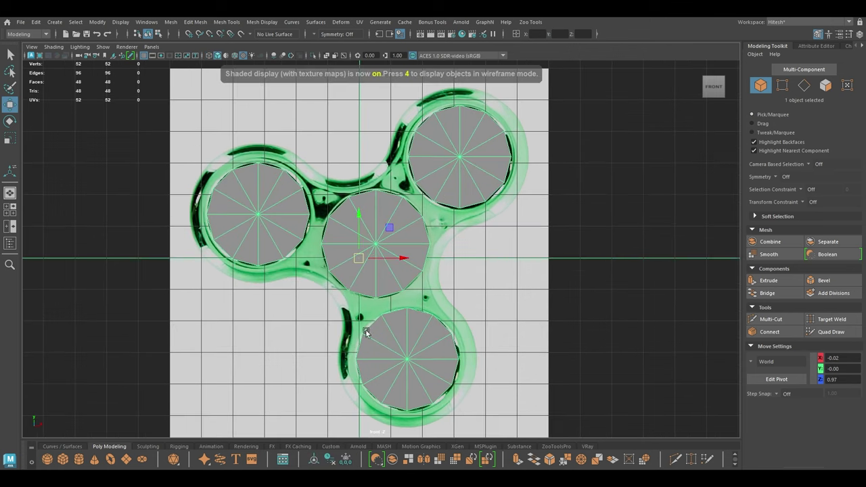
Extrude the border edges of the three bearing discs outward by scaling them to the spinner's outer outline
scroll(399, 176, "up", 1)
middle_click_drag(389, 188, 380, 203, "alt")
right_click_drag(380, 204, 383, 179)
double_click(406, 154)
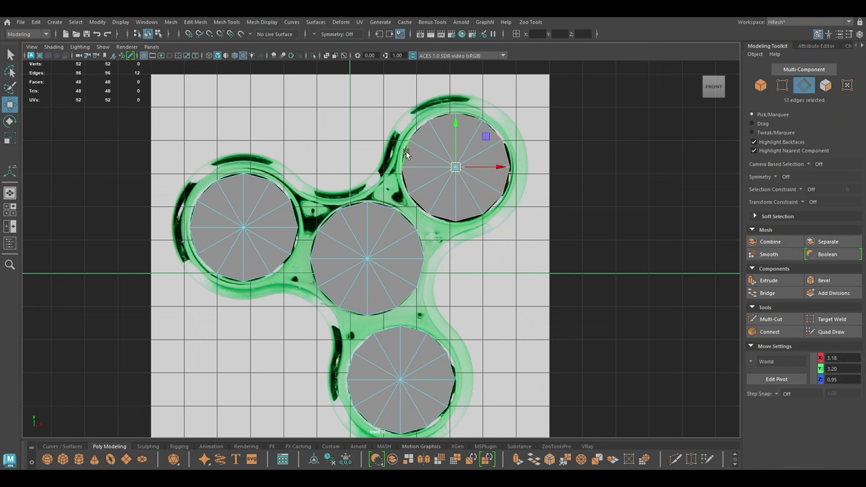
key("r")
left_click_drag(456, 169, 485, 190, "shift")
scroll(412, 203, "up", 1)
middle_click_drag(418, 248, 409, 209, "alt")
double_click(275, 212)
left_click_drag(222, 189, 253, 212, "shift")
double_click(358, 317)
left_click_drag(394, 356, 421, 377, "shift")
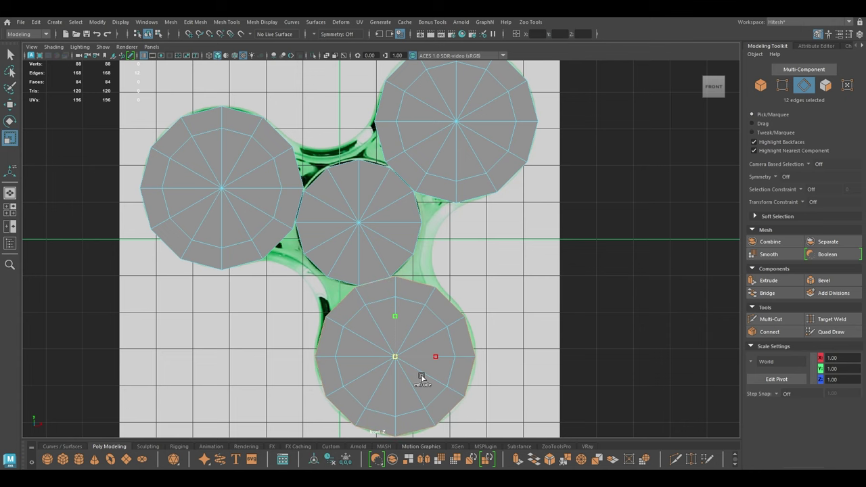
Target weld the two neighbouring vertex pairs where the bottom bearing's outer ring meets the centre disc
scroll(393, 288, "up", 2)
middle_click_drag(385, 292, 373, 239, "alt")
scroll(359, 230, "up", 1)
right_click_drag(327, 202, 300, 161)
right_click_drag(313, 193, 316, 197, "shift")
left_click(344, 239)
right_click_drag(343, 240, 338, 219, "shift")
left_click_drag(339, 235, 386, 224)
Target weld the adjoining vertices of the upper-right and left outer rings to the centre disc
middle_click_drag(420, 149, 394, 222, "alt")
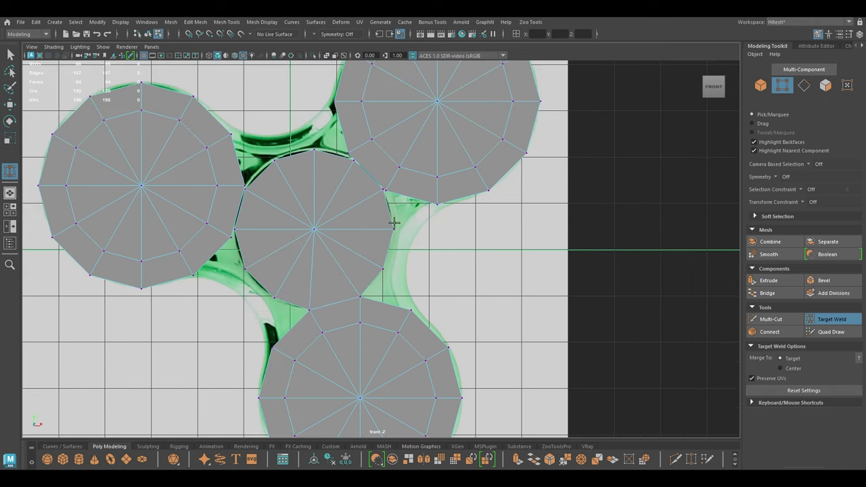
middle_click_drag(352, 159, 388, 205, "alt")
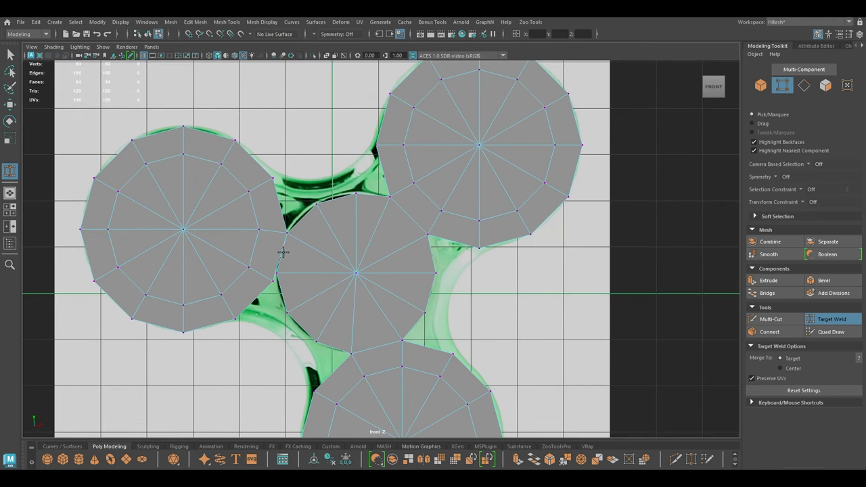
left_click_drag(277, 273, 275, 281)
right_click_drag(287, 276, 284, 252, "alt")
middle_click_drag(284, 252, 278, 225, "alt")
right_click_drag(277, 225, 283, 242, "alt")
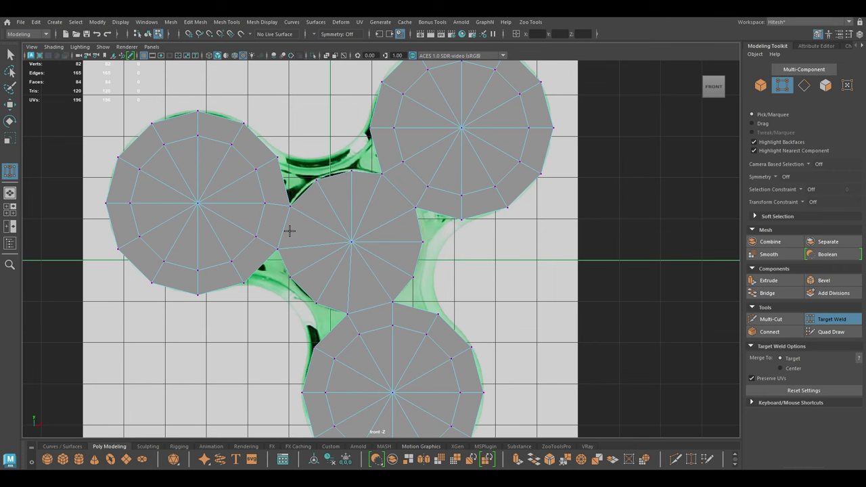
key("w")
Extrude the centre disc's three border edges between the left and upper-right arms outward into the gap
right_click_drag(301, 203, 326, 252, "alt")
right_click_drag(326, 182, 311, 172)
middle_click_drag(311, 172, 327, 227, "alt")
double_click(338, 217)
left_click(344, 215)
left_click(284, 245)
left_click(295, 240)
double_click(382, 217, "shift")
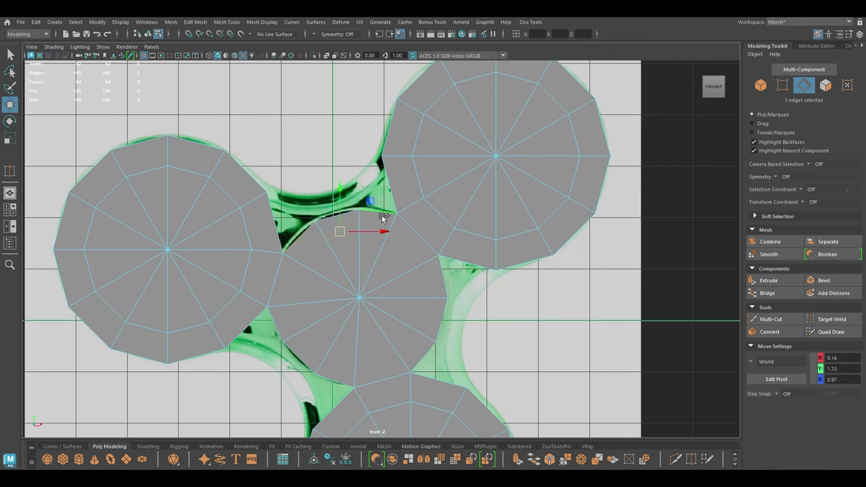
left_click_drag(340, 190, 331, 159, "shift")
Target weld both end vertices of the upper extruded strip to the neighbouring outer rings
right_click_drag(403, 163, 397, 185)
left_click(396, 181)
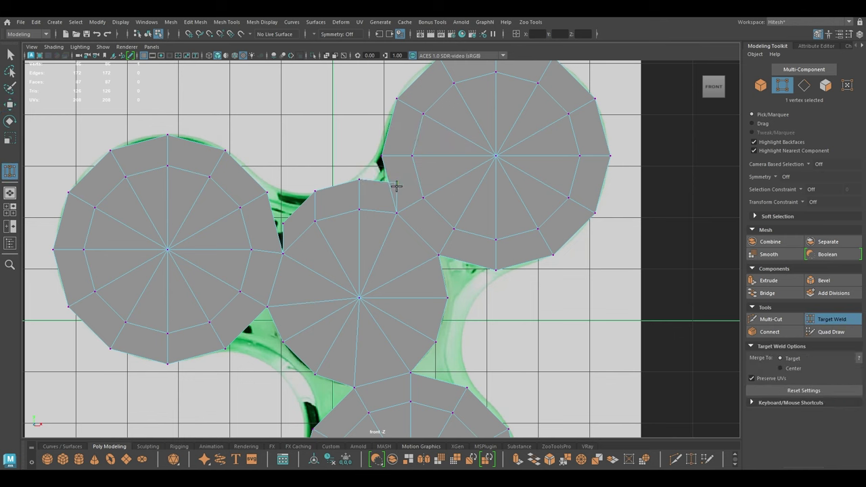
left_click_drag(379, 157, 382, 157)
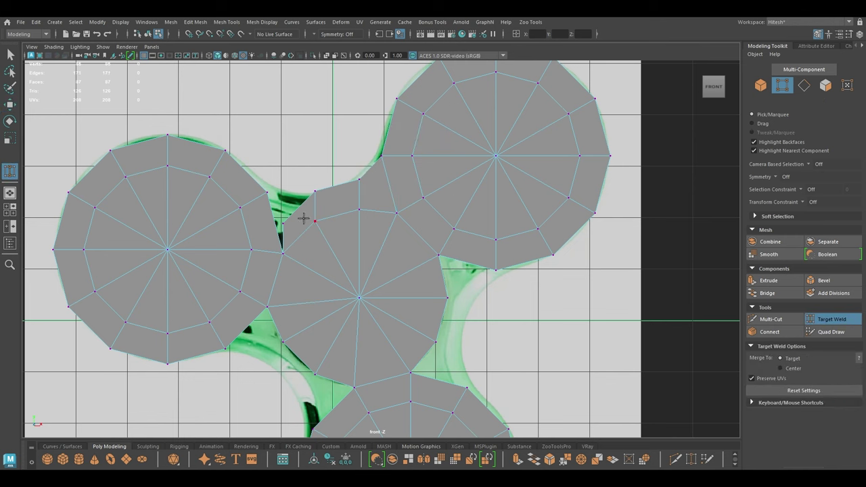
left_click_drag(276, 210, 267, 194)
key("w")
In wireframe, move the vertices between the left and upper-right arms to follow the reference's curved outline
right_click_drag(327, 184, 284, 181)
key("4")
scroll(321, 222, "up", 2)
left_click_drag(282, 168, 238, 192)
left_click_drag(249, 157, 251, 147)
left_click_drag(333, 165, 353, 166)
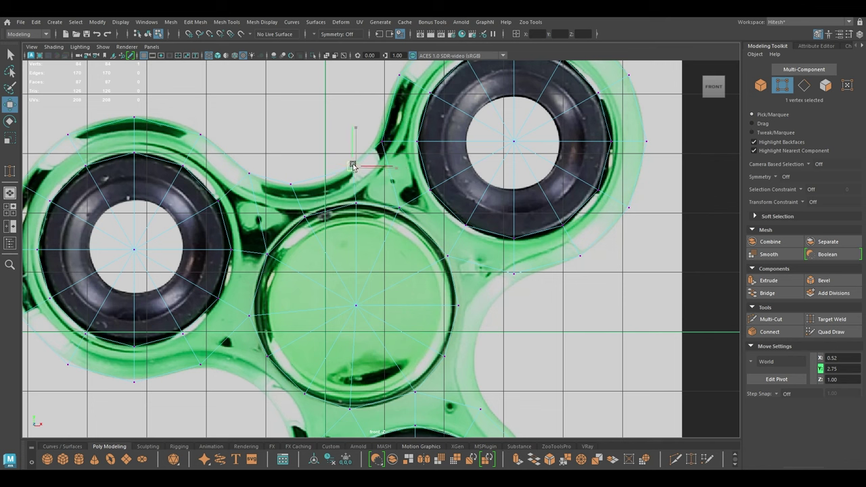
left_click(379, 142)
left_click_drag(402, 144, 399, 143)
left_click_drag(332, 167, 348, 173)
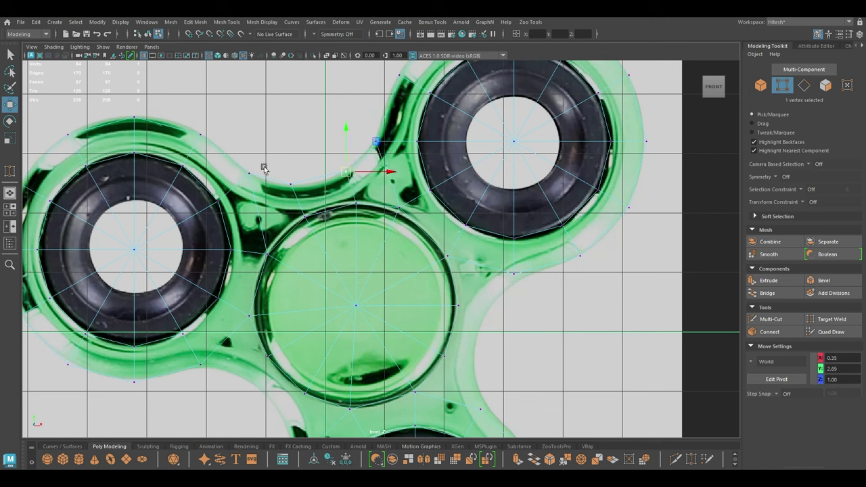
left_click(296, 185)
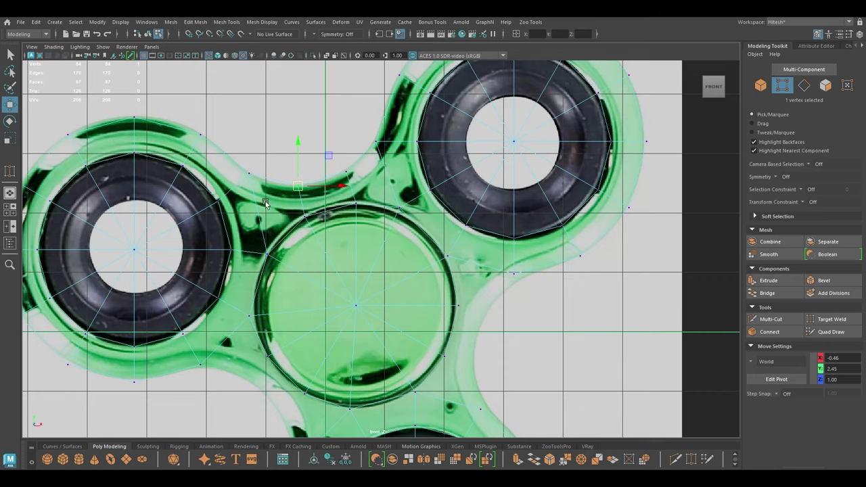
middle_click_drag(270, 203, 351, 240, "alt")
left_click(292, 150)
Extrude the centre disc's three border edges between the left and bottom arms outward to the reference outline
mouse_move(371, 327)
middle_mouse_down("alt")
mouse_move(373, 241)
mouse_move(361, 194)
middle_mouse_up("alt")
key("6")
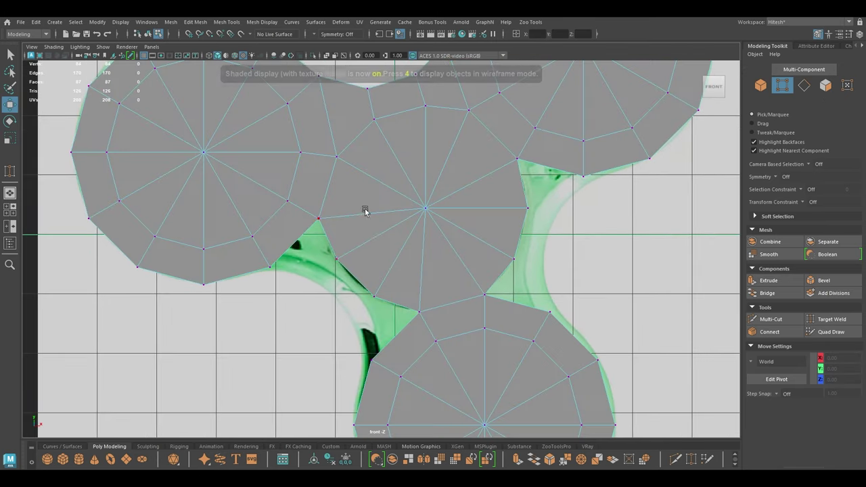
scroll(378, 242, "down", 3)
scroll(382, 304, "up", 2)
middle_click_drag(414, 409, 433, 331, "alt")
right_click(361, 192)
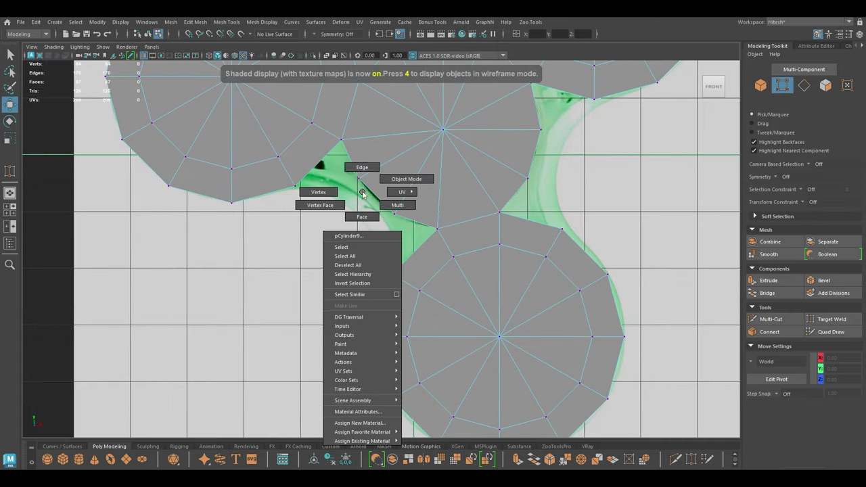
right_click_drag(362, 193, 362, 167)
left_click(351, 164)
left_click(413, 221, "shift")
left_click(381, 199, "shift")
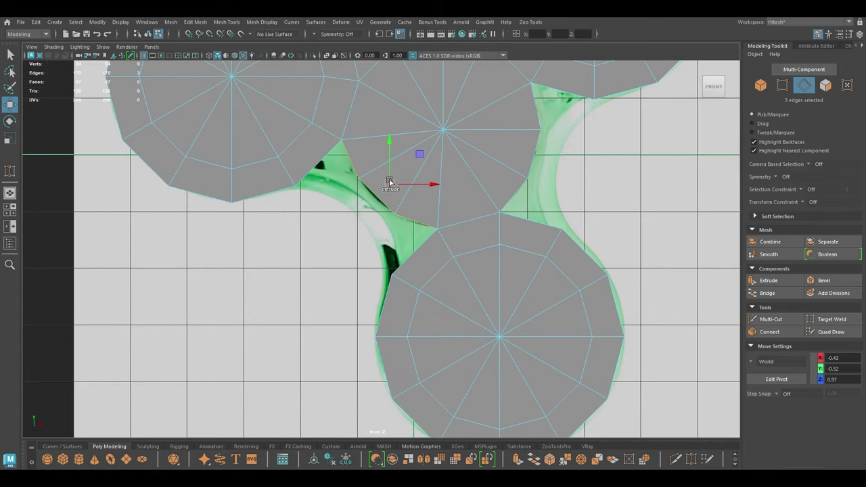
left_click_drag(389, 183, 368, 203, "shift")
Target weld both end vertices of the lower-left extruded strip to the left and bottom outer rings
mouse_move(346, 168)
right_mouse_down()
mouse_move(309, 165)
mouse_move(329, 167)
right_mouse_up()
left_click(325, 168)
right_click(328, 170, "shift")
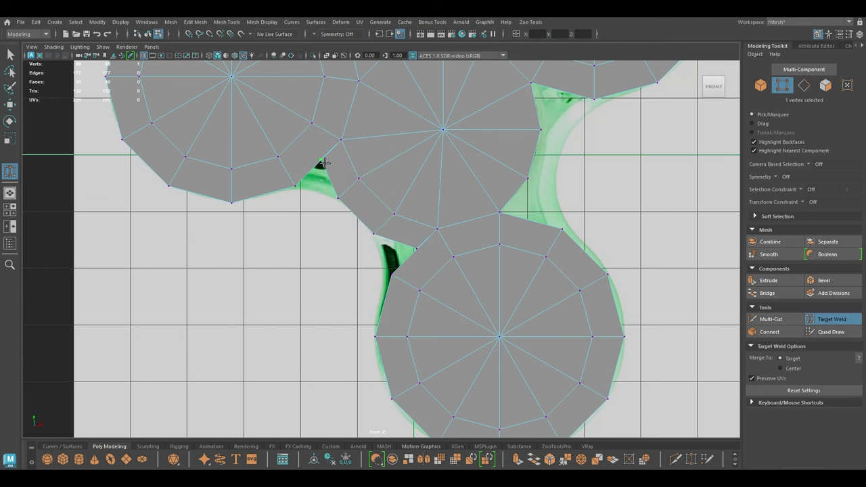
left_click_drag(301, 190, 306, 190)
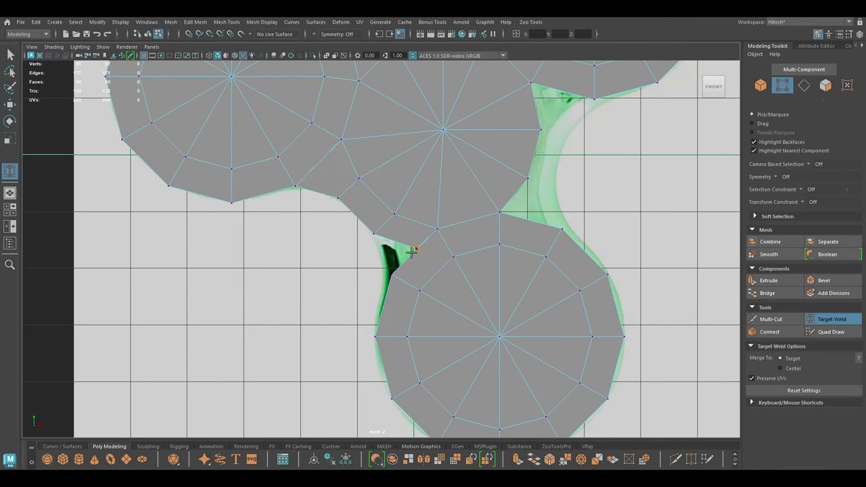
left_click_drag(412, 250, 392, 271)
key("w")
In wireframe, move the outline vertices between the left and bottom arms to follow the reference's curved edge
key("4")
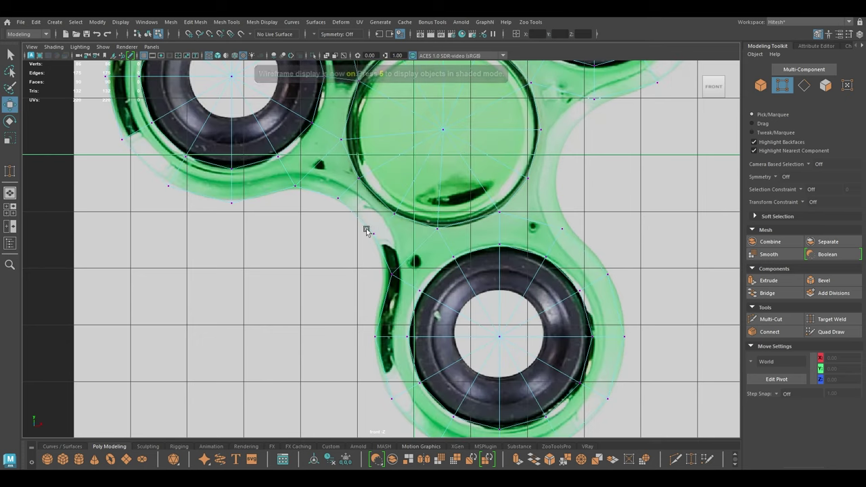
scroll(396, 253, "up", 1)
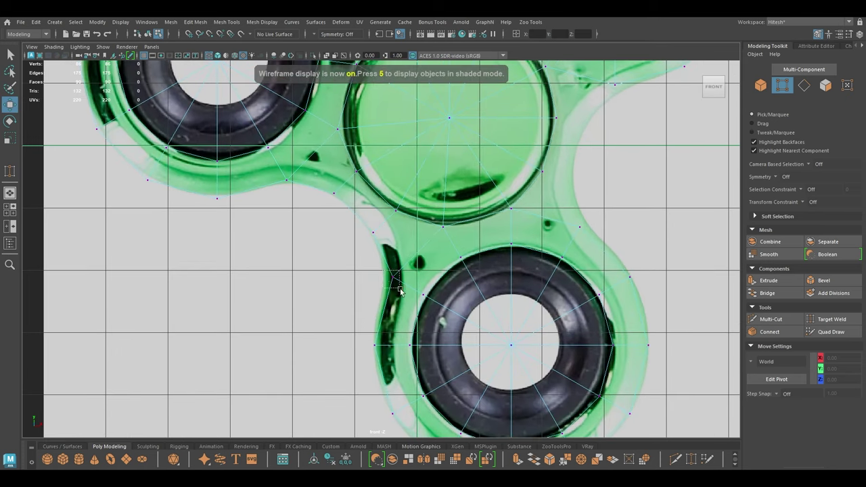
left_click(389, 278)
left_click_drag(389, 279, 385, 280)
left_click_drag(274, 169, 297, 191)
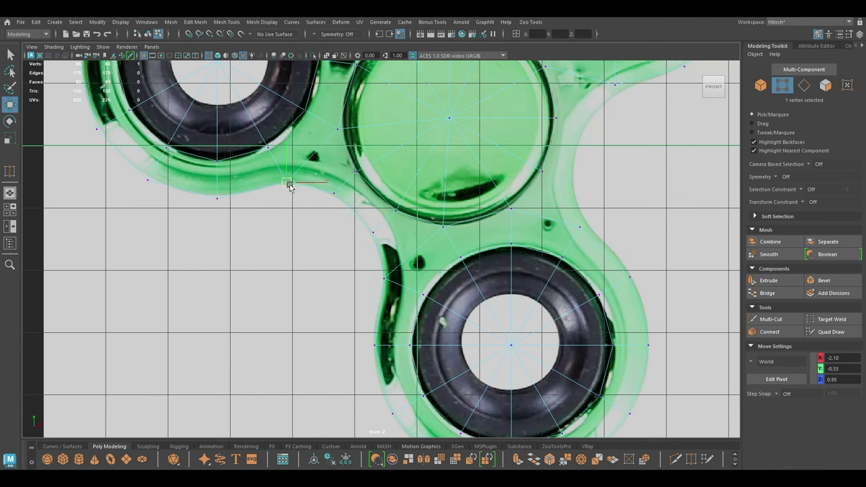
left_click(334, 194)
mouse_move(333, 194)
left_mouse_down()
mouse_move(388, 227)
mouse_move(374, 232)
left_mouse_up()
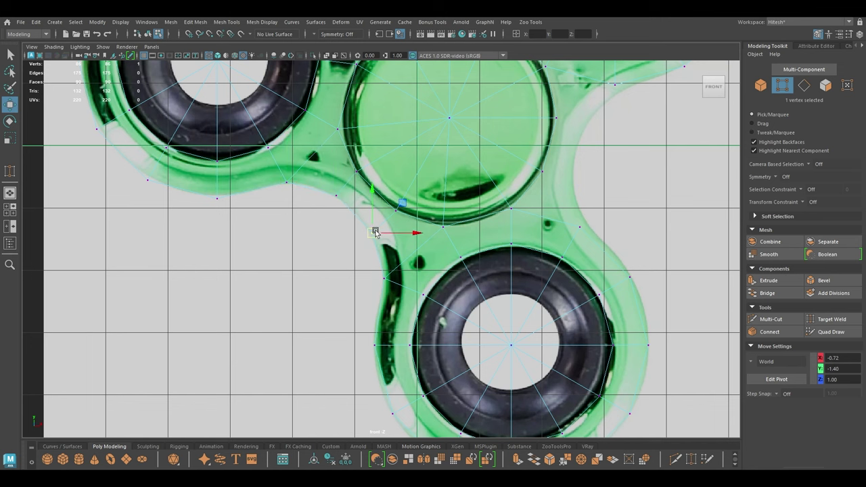
Extrude the centre disc's three border edges between the upper-right and bottom arms outward toward the reference outline
key("6")
middle_click_drag(491, 262, 223, 347, "alt")
right_click_drag(295, 211, 295, 187)
left_click(287, 178)
left_click(282, 236, "shift")
left_click(272, 262, "shift")
left_click_drag(307, 224, 290, 228, "shift")
Target weld both end vertices of the right-hand extruded strip to the upper-right and bottom outer rings
right_click_drag(293, 213, 245, 196)
right_click_drag(302, 200, 262, 183, "shift")
left_click(306, 158)
mouse_move(306, 165)
right_mouse_down("shift")
mouse_move(262, 157)
mouse_move(297, 141)
mouse_move(313, 161)
mouse_move(305, 159)
right_mouse_up("shift")
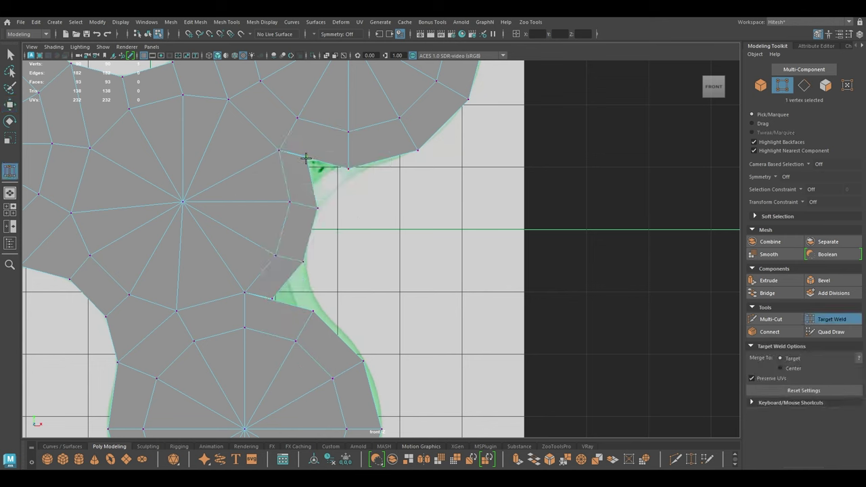
left_click_drag(351, 167, 349, 167)
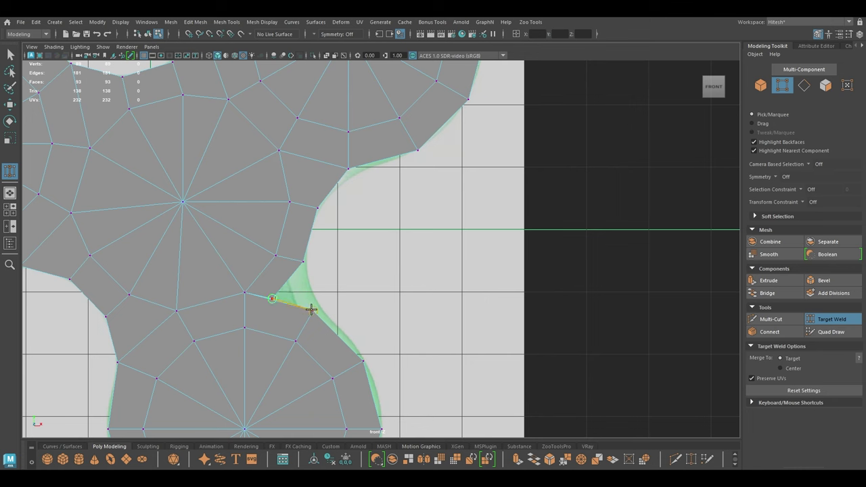
left_click_drag(311, 309, 313, 311)
In wireframe, move the outline vertices between the upper-right and bottom arms to follow the reference's curved edge
key("w")
key("4")
right_click_drag(332, 170, 288, 174)
left_click_drag(344, 160, 352, 179)
middle_click_drag(337, 244, 342, 187, "alt")
scroll(343, 223, "up", 1)
mouse_move(314, 249)
left_mouse_down()
mouse_move(302, 263)
mouse_move(314, 253)
left_mouse_up()
left_click_drag(287, 181, 301, 205)
mouse_move(302, 129)
left_mouse_down()
mouse_move(321, 150)
mouse_move(312, 142)
left_mouse_up()
left_click_drag(305, 208, 306, 211)
left_click_drag(300, 203, 298, 201)
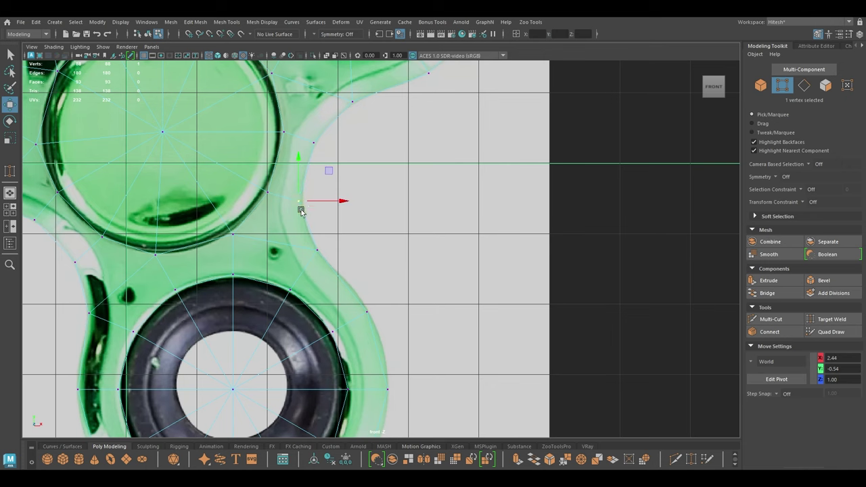
Delete the centre disc's inner faces to open the central hole of the spinner body
scroll(300, 227, "down", 2)
key("5")
scroll(267, 286, "down", 5)
middle_click_drag(264, 231, 332, 280, "alt")
scroll(332, 278, "up", 1)
right_click_drag(341, 212, 341, 238)
mouse_move(361, 236)
left_mouse_down()
mouse_move(344, 221)
mouse_move(351, 267)
mouse_move(356, 245)
left_mouse_up()
key("Delete")
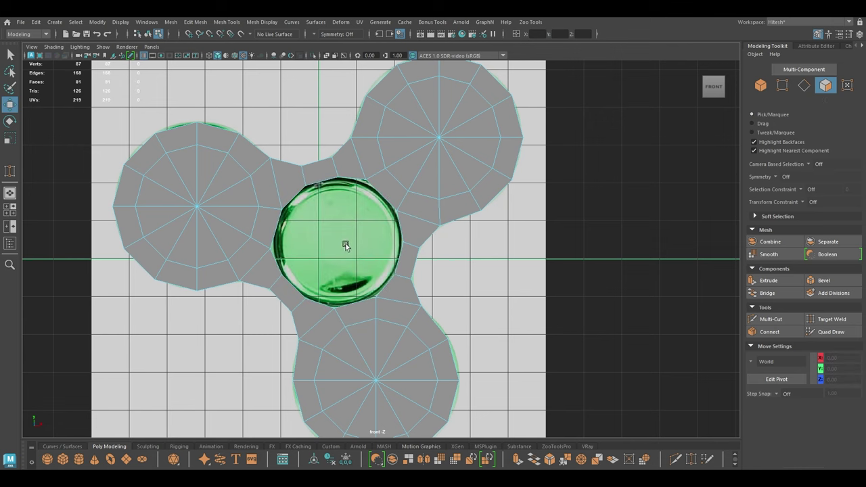
In wireframe, adjust the vertices on the left rim of the central hole to the reference circle
key("4")
scroll(297, 247, "up", 2)
right_click_drag(265, 241, 222, 206)
left_click(244, 249)
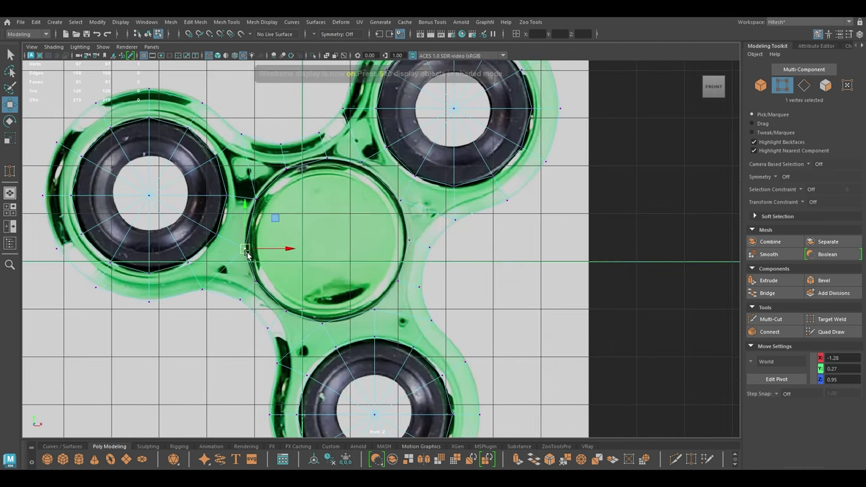
left_click_drag(247, 253, 255, 203)
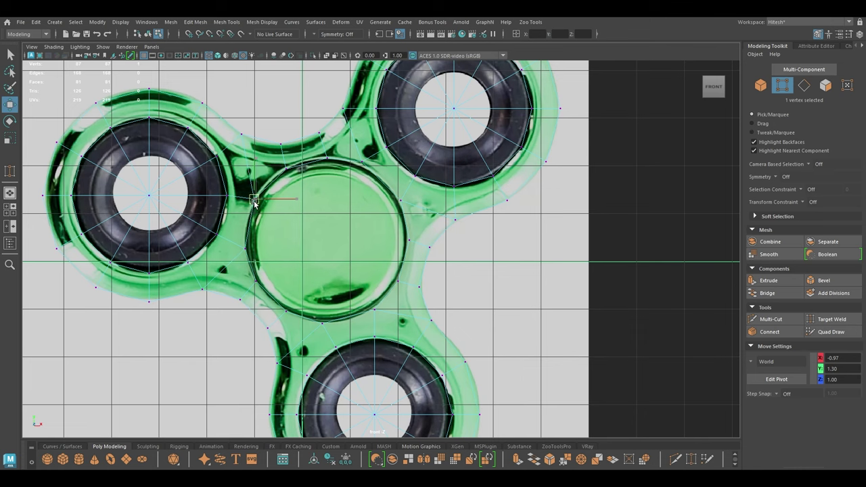
Circularize the central hole's border edge loop with a Radial Offset of -0.01
middle_click_drag(323, 252, 284, 210, "alt")
right_click_drag(284, 209, 284, 183)
double_click(277, 124)
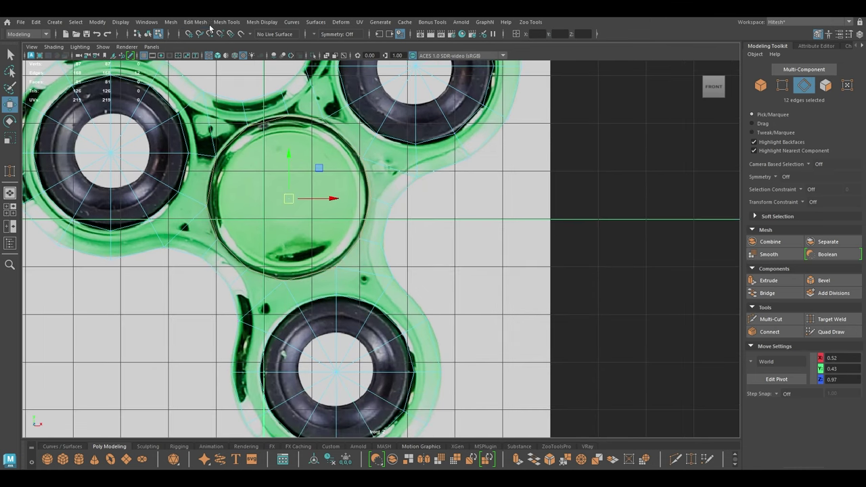
left_click(198, 21)
left_click(211, 74)
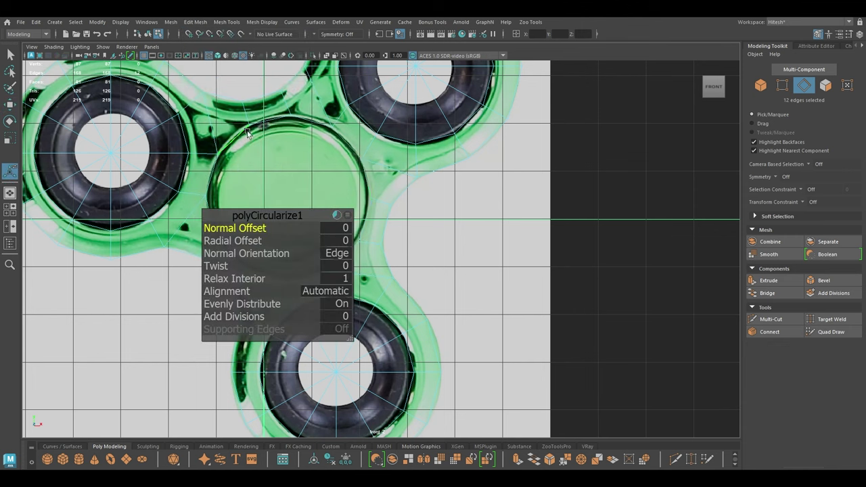
left_click_drag(268, 213, 556, 207)
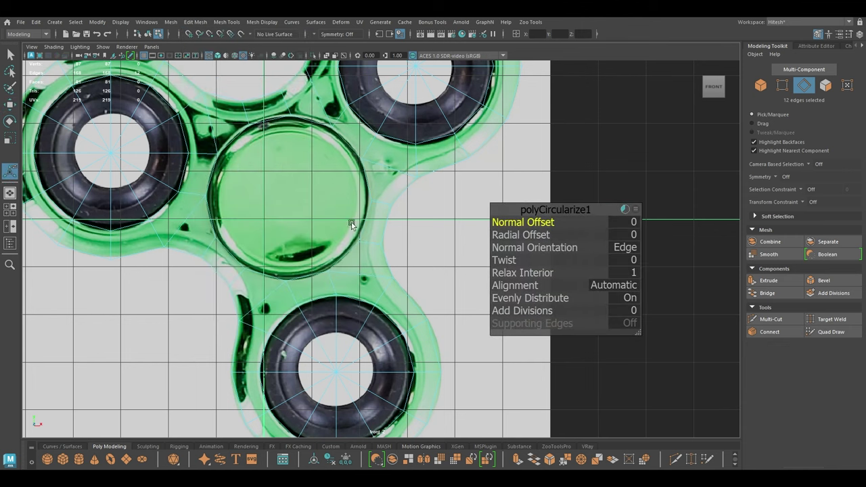
scroll(294, 168, "up", 1)
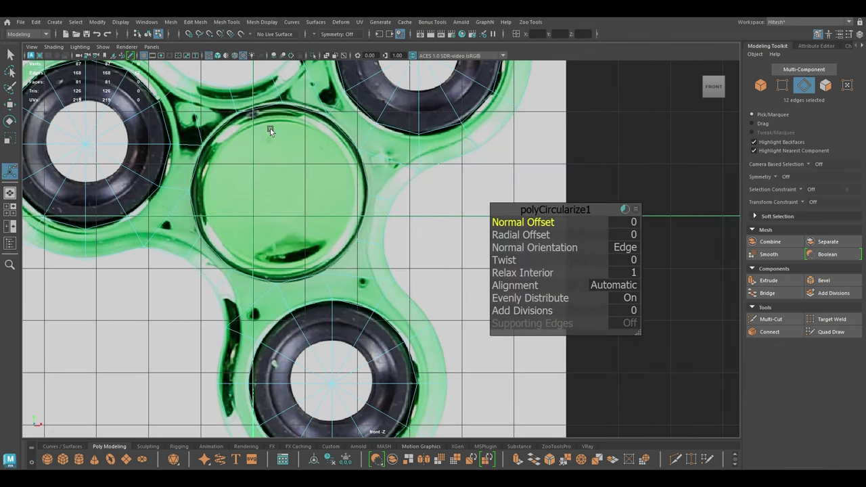
scroll(270, 129, "up", 1)
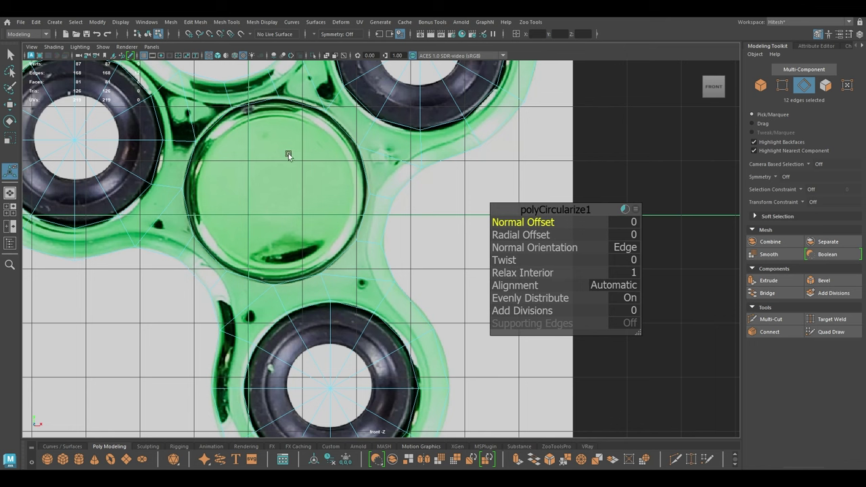
left_click(514, 234)
left_click_drag(514, 236, 516, 237)
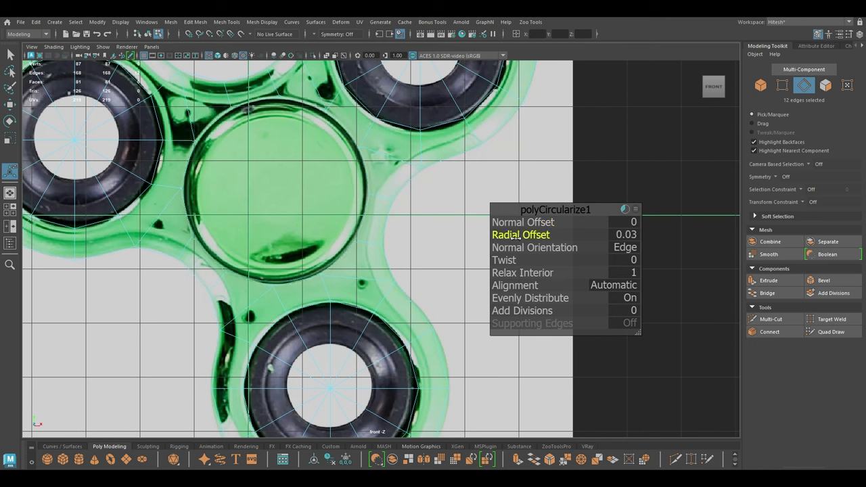
middle_click_drag(515, 236, 514, 236)
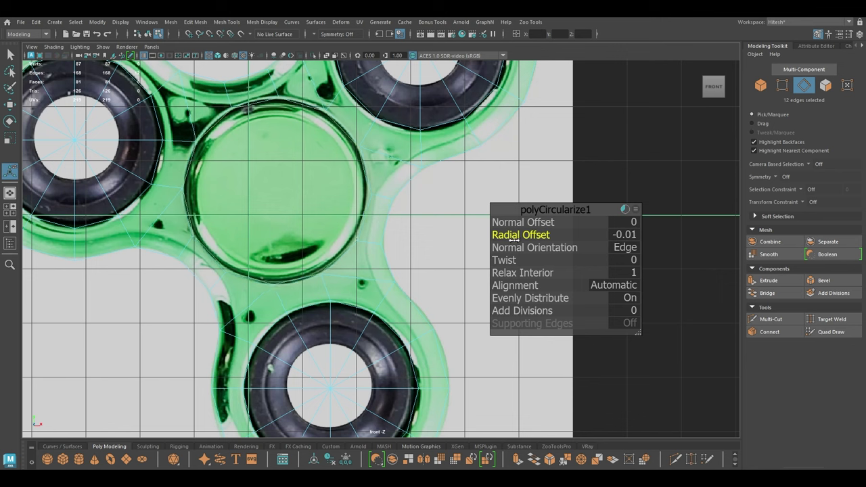
key("w")
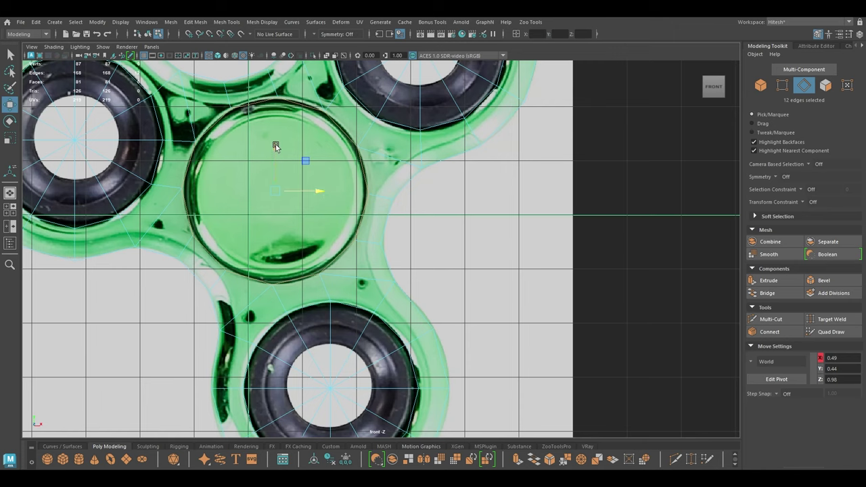
In the shaded perspective view, delete the inner disc faces of all three arms to open their bearing holes
key("6")
key("space")
mouse_move(292, 159)
left_mouse_down()
mouse_move(297, 90)
mouse_move(403, 222)
mouse_move(314, 212)
left_mouse_up()
key("6")
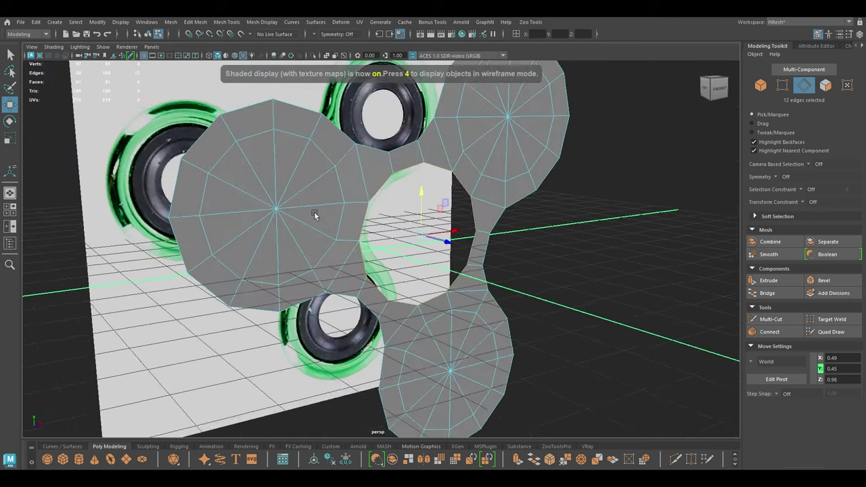
scroll(314, 212, "down", 3)
right_click_drag(281, 143, 283, 170)
left_click_drag(282, 173, 342, 215, "alt")
right_click_drag(343, 214, 345, 238)
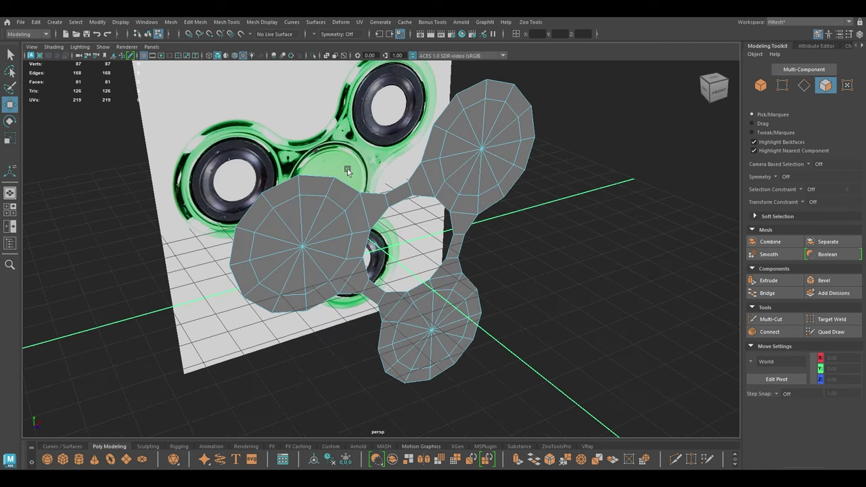
mouse_move(348, 215)
left_mouse_down()
mouse_move(303, 270)
mouse_move(307, 284)
left_mouse_up()
mouse_move(447, 327)
left_mouse_down("shift")
mouse_move(428, 320)
mouse_move(441, 335)
mouse_move(447, 321)
left_mouse_up("shift")
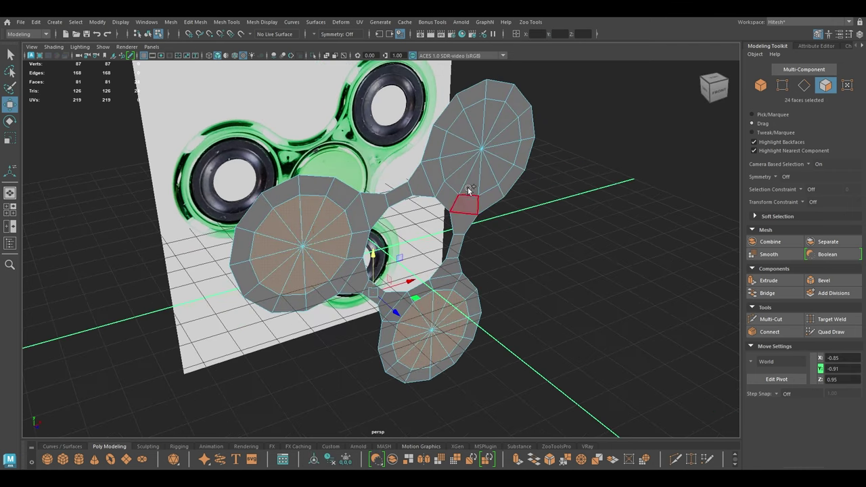
mouse_move(485, 121)
left_mouse_down("shift")
mouse_move(496, 144)
mouse_move(485, 129)
left_mouse_up("shift")
mouse_move(409, 271)
left_mouse_down("alt")
mouse_move(379, 274)
mouse_move(389, 257)
left_mouse_up("alt")
key("Delete")
Extrude the whole flat spinner body with a Thickness of 1
right_click_drag(375, 213, 441, 170)
key("ctrl+e")
left_click_drag(372, 246, 408, 254, "alt")
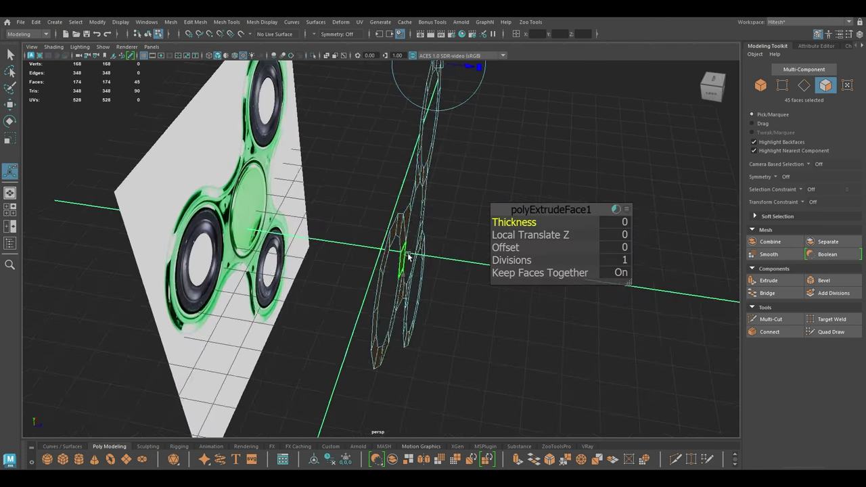
left_click_drag(511, 223, 546, 227)
left_click_drag(481, 231, 449, 245, "alt")
left_click(624, 223)
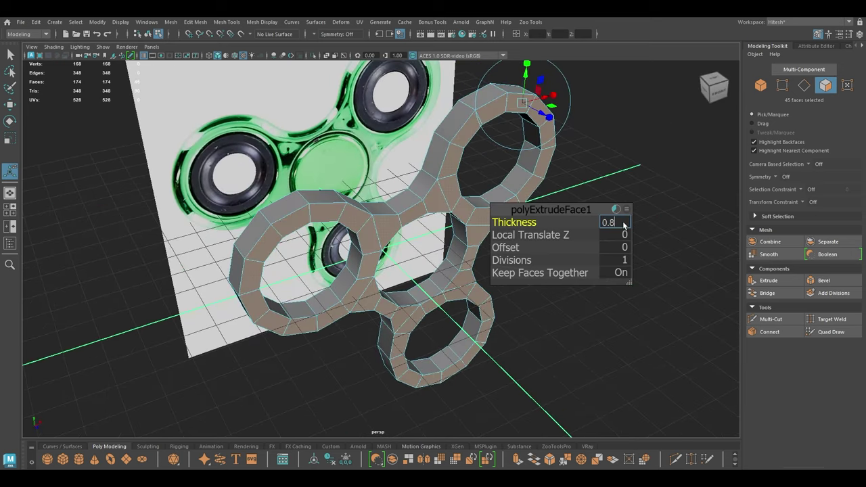
type("1")
key("Return")
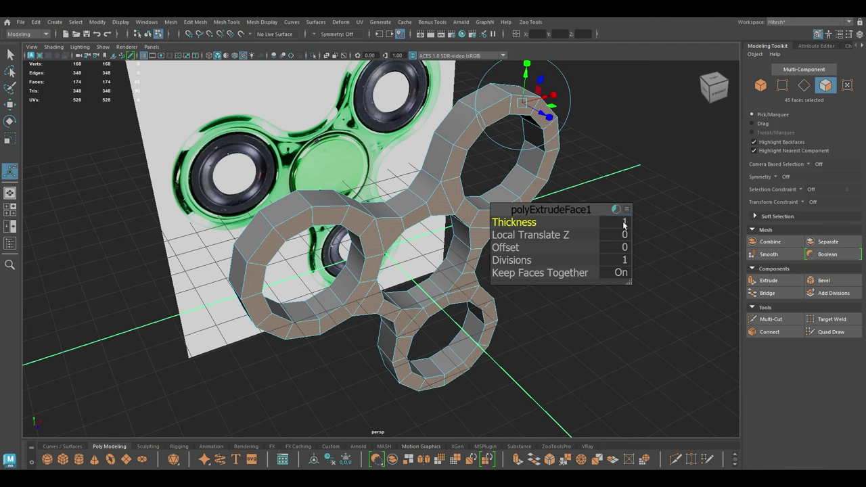
key("w")
Select the outer outline edges on the front side of the three arms and their connecting curves
left_click_drag(439, 230, 428, 183, "alt")
right_click_drag(408, 142, 407, 117)
double_click(331, 185)
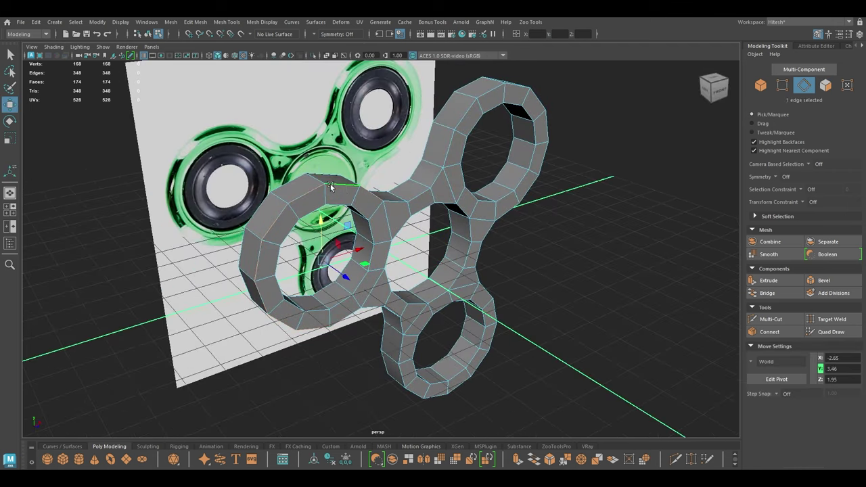
left_click_drag(388, 205, 374, 213, "alt")
double_click(378, 200, "shift")
double_click(442, 143, "shift")
left_click_drag(517, 222, 427, 263, "alt")
double_click(467, 209, "shift")
double_click(439, 320, "shift")
Add the outer outline edges on the back side of the body to the edge selection
left_click_drag(340, 330, 487, 273, "alt")
right_click_drag(569, 161, 574, 265)
left_click_drag(488, 206, 469, 219, "alt")
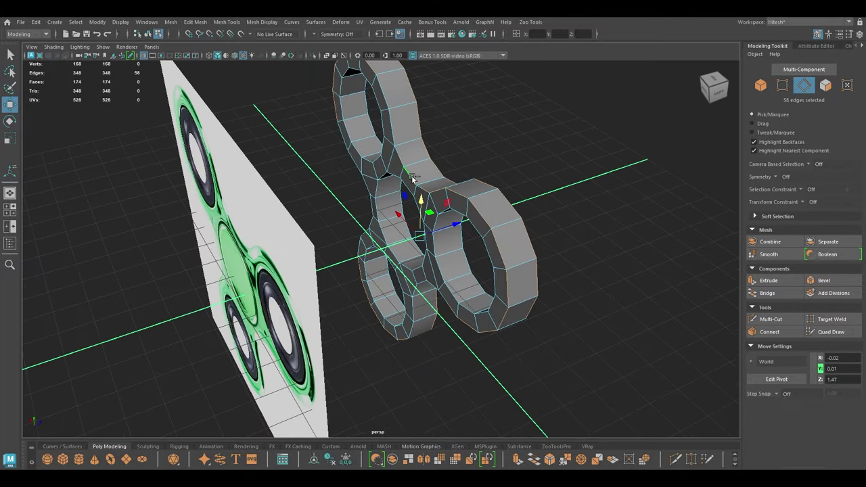
left_click(378, 189, "ctrl")
left_click_drag(386, 225, 382, 243, "alt")
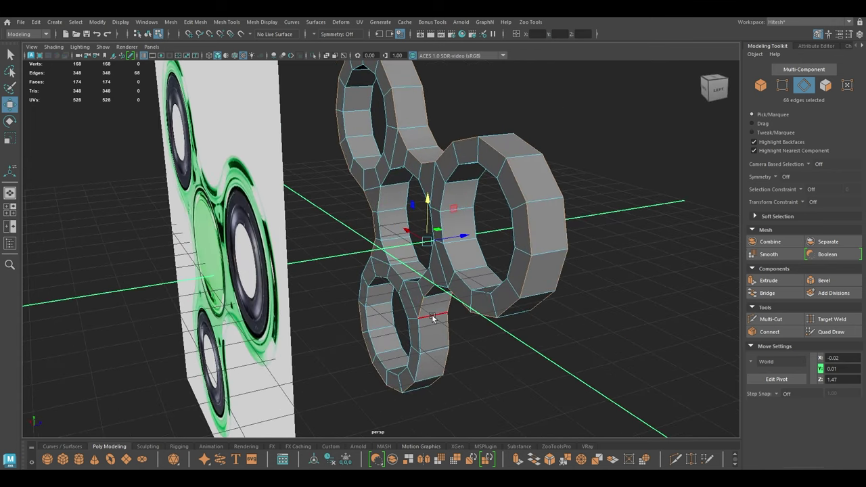
left_click_drag(433, 317, 434, 306, "alt")
left_click_drag(532, 309, 455, 331, "alt")
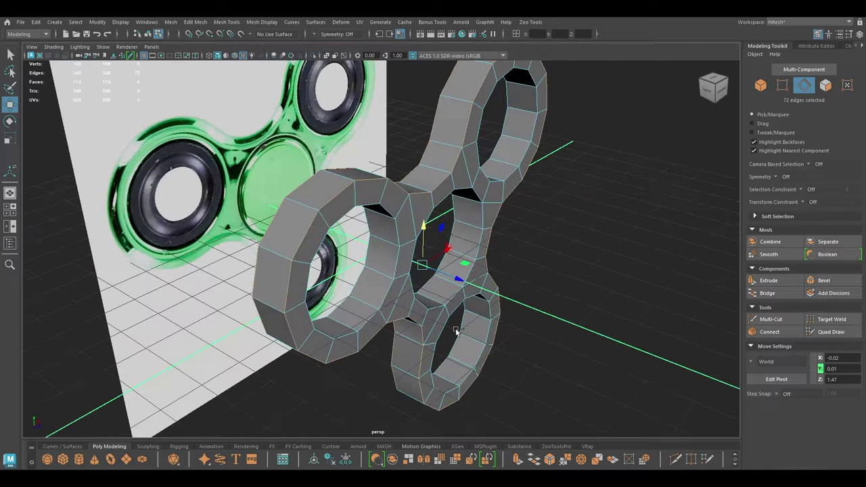
Bevel the selected outline edges with a Fraction of 0.95 and 4 Segments, and return to object mode
key("ctrl+b")
left_click_drag(413, 291, 430, 291, "alt")
left_click_drag(503, 223, 636, 254)
left_click_drag(506, 222, 512, 222)
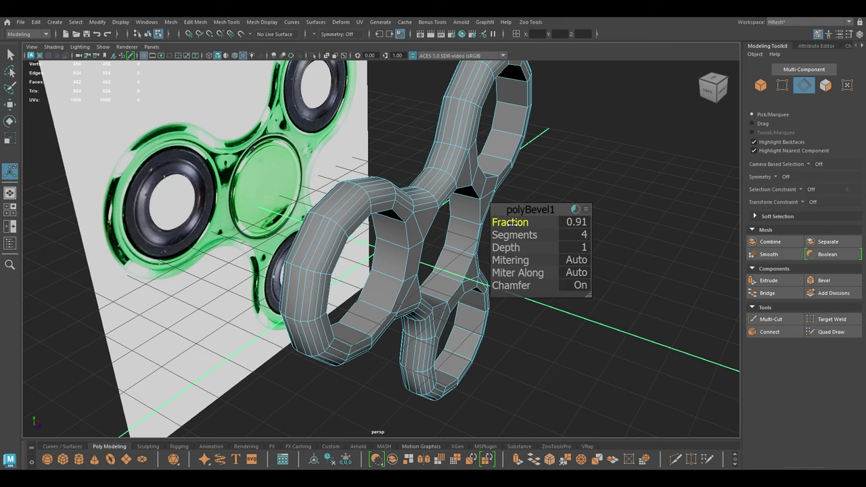
left_click_drag(432, 240, 344, 246, "alt")
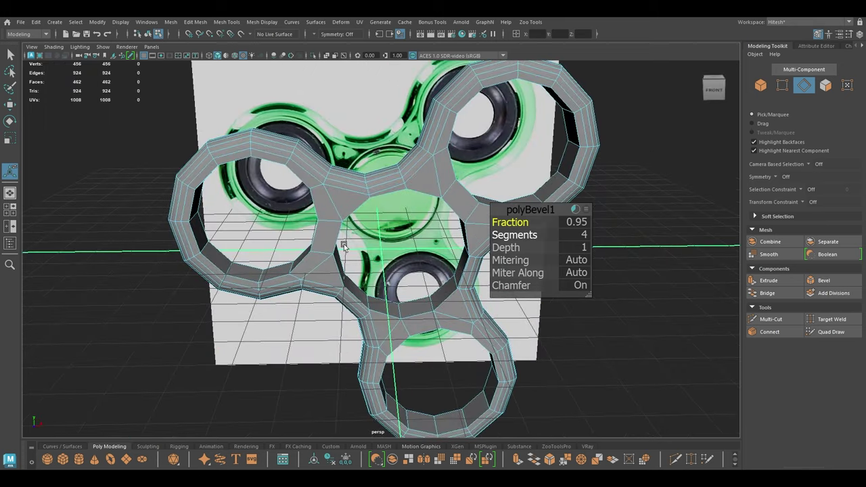
key("w")
right_click_drag(305, 215, 393, 173)
left_click(643, 322)
left_click_drag(443, 324, 464, 311, "alt")
right_click_drag(464, 311, 365, 237, "alt")
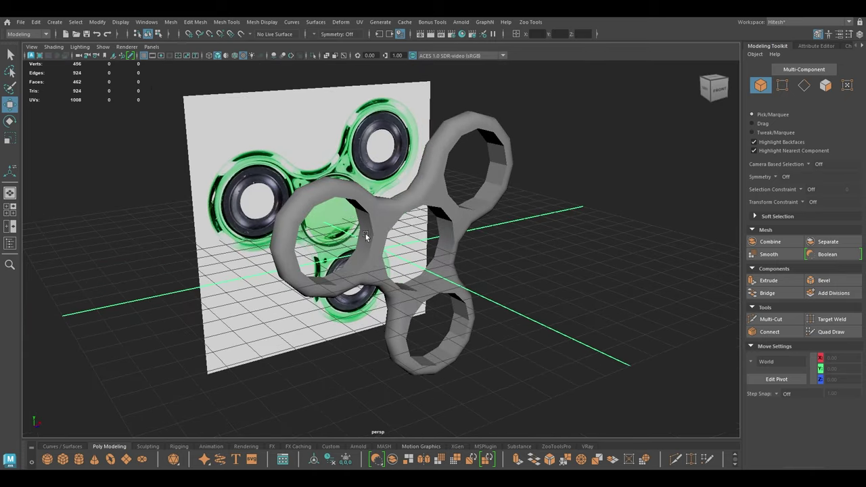
Select the front and back border edge loops of the left arm's hole
left_click(356, 203)
left_click_drag(356, 204, 297, 182, "alt")
right_click_drag(291, 182, 277, 242, "alt")
right_click_drag(255, 201, 256, 179)
left_click_drag(284, 186, 246, 197, "alt")
right_click_drag(246, 196, 279, 265, "alt")
left_click_drag(153, 174, 227, 189, "alt")
double_click(152, 176)
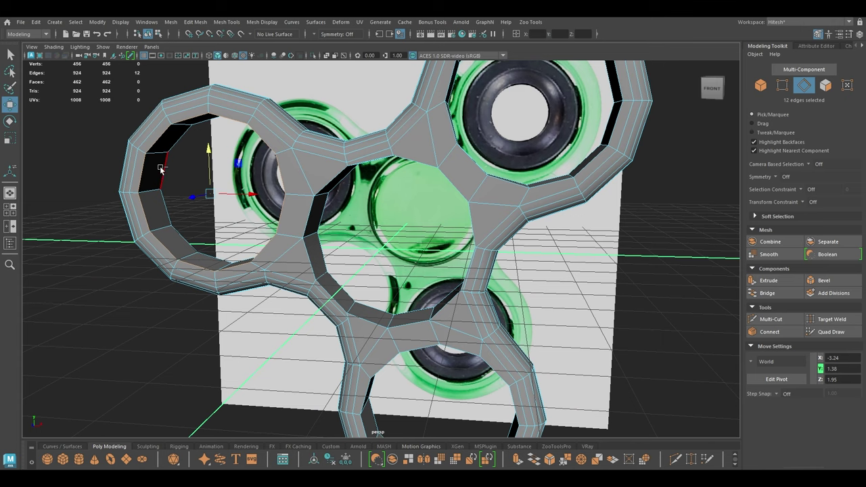
double_click(167, 197, "shift")
Add the front and back border edge loops of the other two arms' holes to the edge selection
left_click_drag(497, 127, 529, 137, "alt")
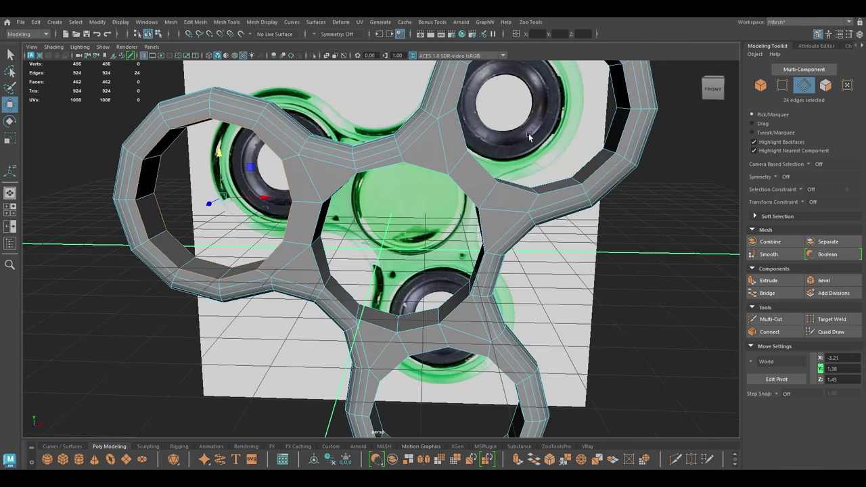
left_click_drag(488, 194, 463, 200, "alt")
double_click(463, 201, "shift")
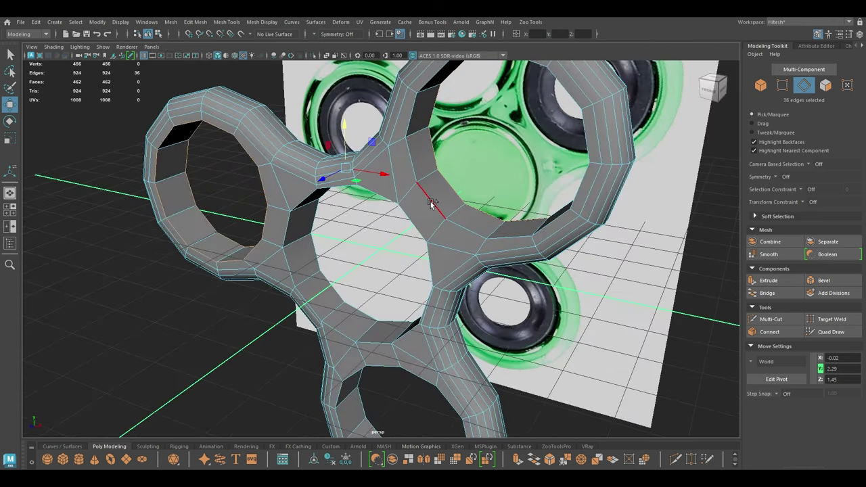
scroll(453, 240, "down", 2)
left_click_drag(453, 240, 459, 228, "alt")
scroll(459, 228, "down", 2)
double_click(412, 318, "shift")
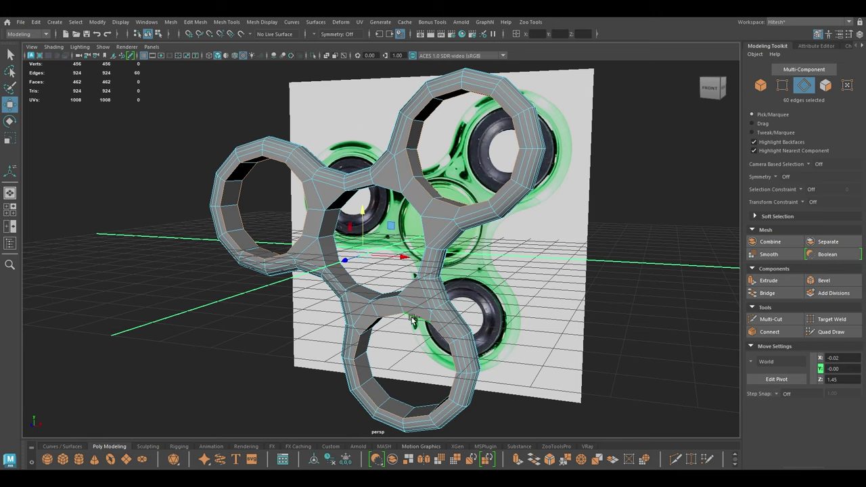
left_click_drag(390, 325, 438, 292, "alt")
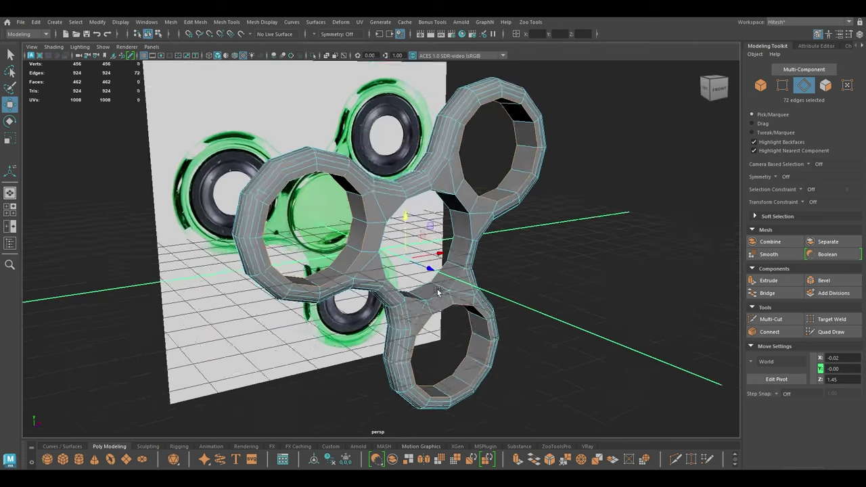
Bevel the selected arm hole edges with a Fraction of 0.32, 1 segment and Chamfer off
scroll(400, 229, "up", 3)
key("ctrl+b")
left_click_drag(416, 215, 317, 232, "alt")
scroll(316, 232, "up", 2)
scroll(317, 232, "up", 2)
left_click_drag(518, 223, 507, 223)
left_click_drag(528, 287, 337, 292)
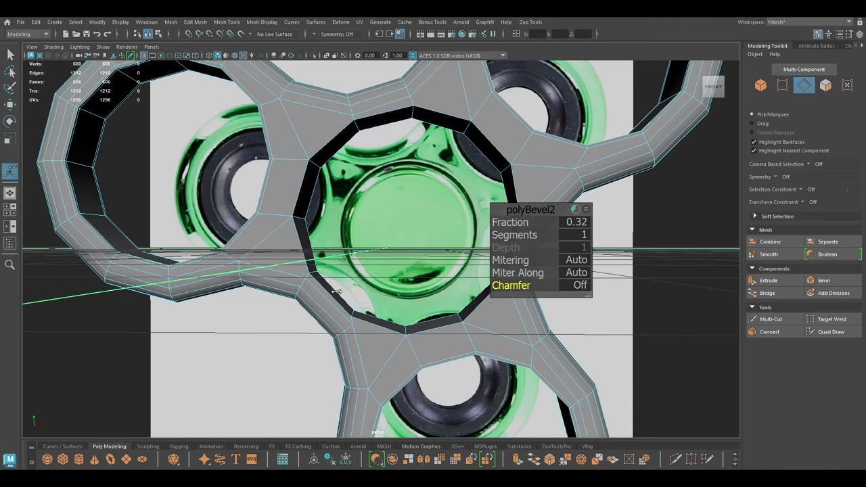
Check the bevel around the left arm's hole, reduce its Fraction to 0.3 and finish the adjustment
middle_click_drag(290, 217, 352, 301, "alt")
left_click_drag(271, 251, 199, 228, "alt")
scroll(199, 228, "up", 2)
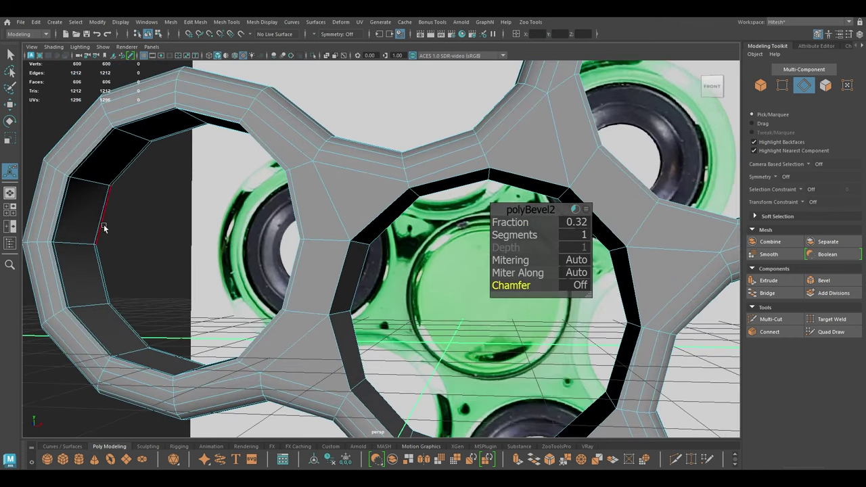
left_click_drag(75, 173, 80, 169, "alt")
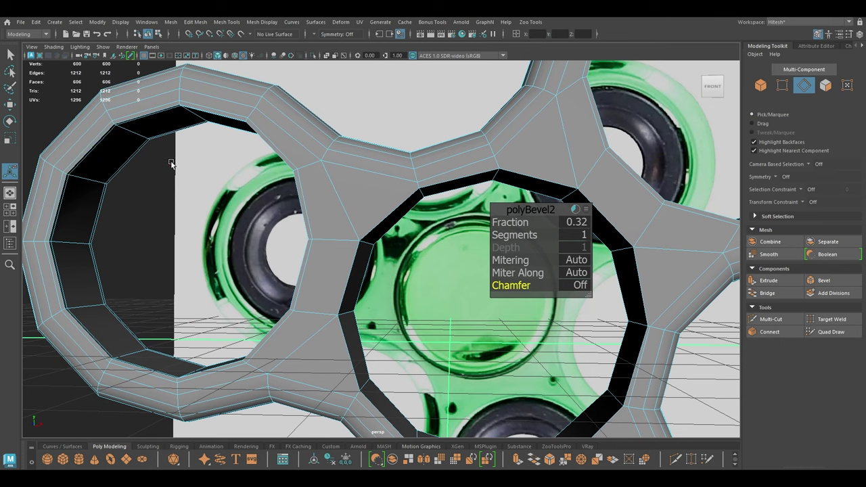
left_click_drag(519, 222, 514, 222)
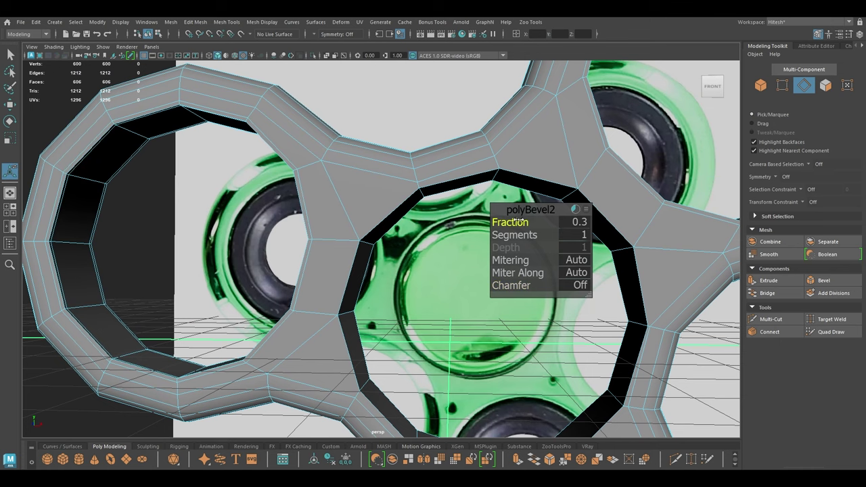
scroll(395, 162, "down", 4)
key("w")
Select the border edges around the central hole on both the front and back sides of the body
left_click_drag(464, 215, 409, 201, "alt")
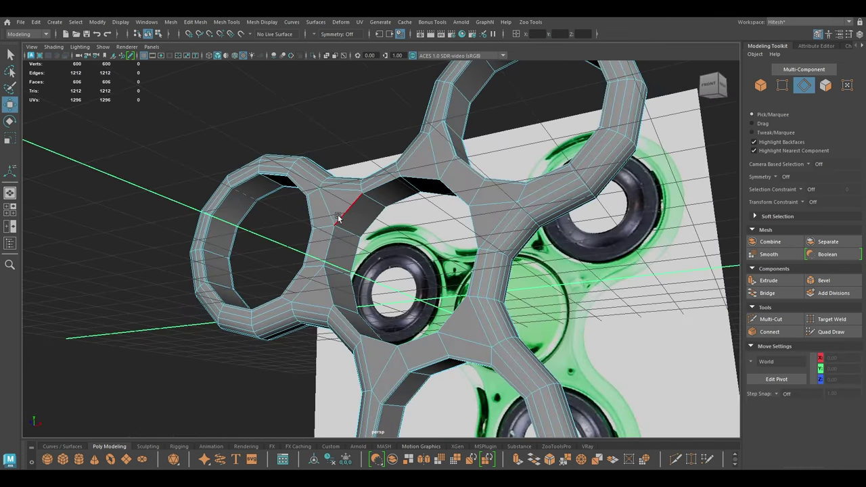
double_click(338, 213)
left_click(331, 247, "shift")
left_click(332, 298, "shift")
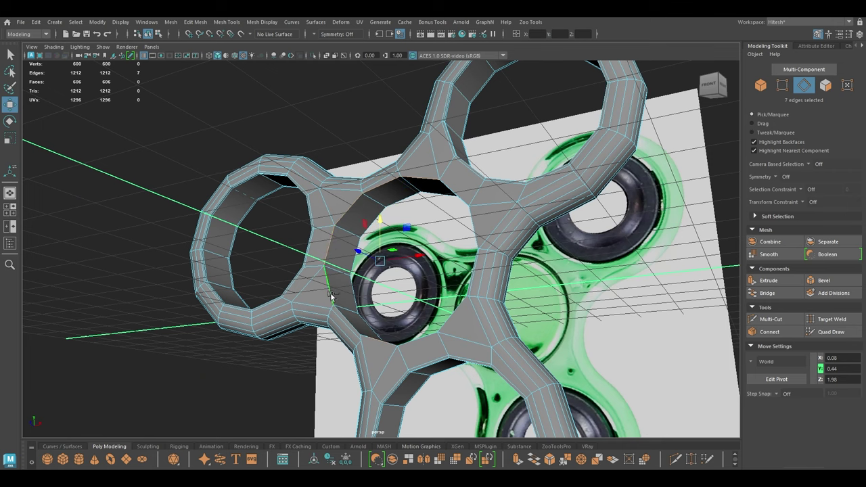
double_click(460, 320, "shift")
double_click(460, 320, "shift")
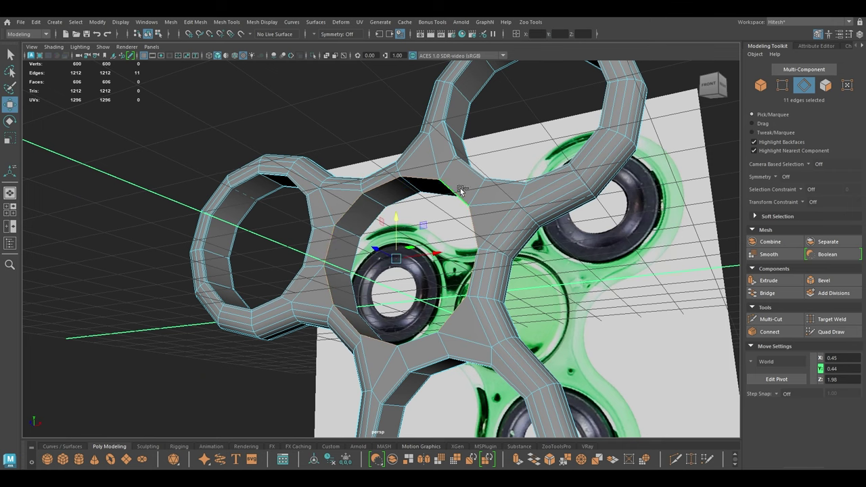
double_click(364, 227, "shift")
left_click_drag(374, 291, 529, 324, "alt")
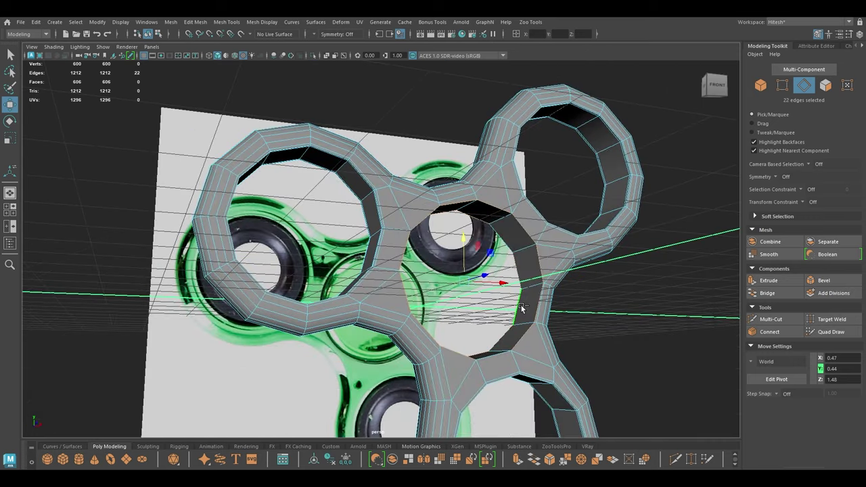
left_click_drag(522, 290, 424, 287, "alt")
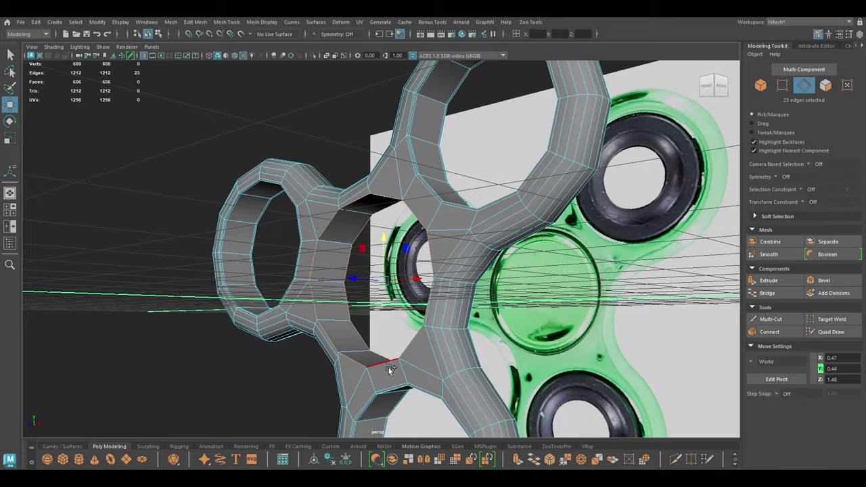
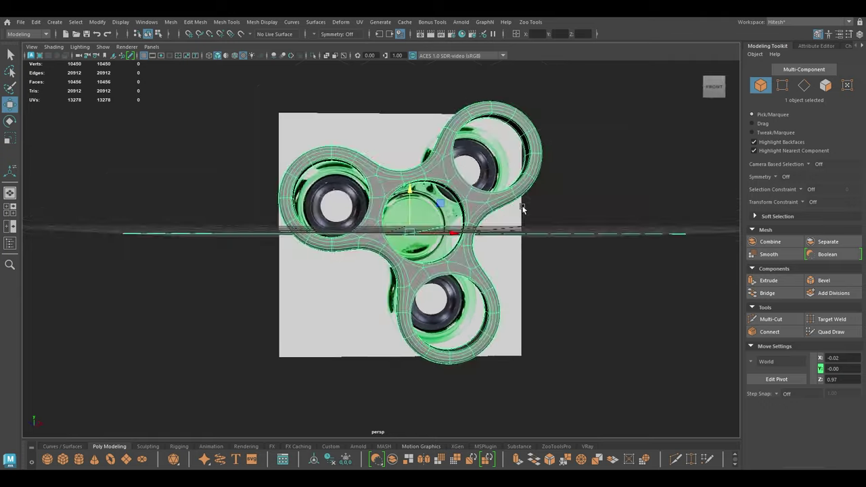
Check the smoothed spinner body from an angle and return it to its unsmoothed display
left_click(522, 210)
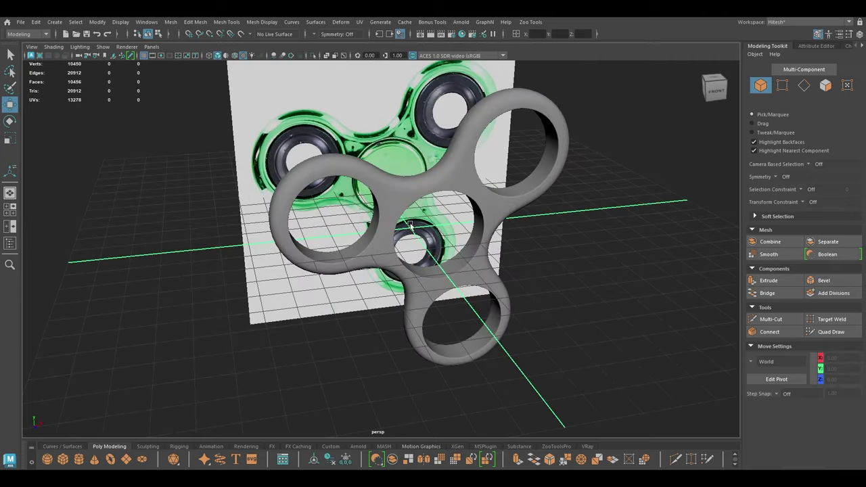
left_click(392, 207)
key("1")
scroll(282, 132, "up", 3)
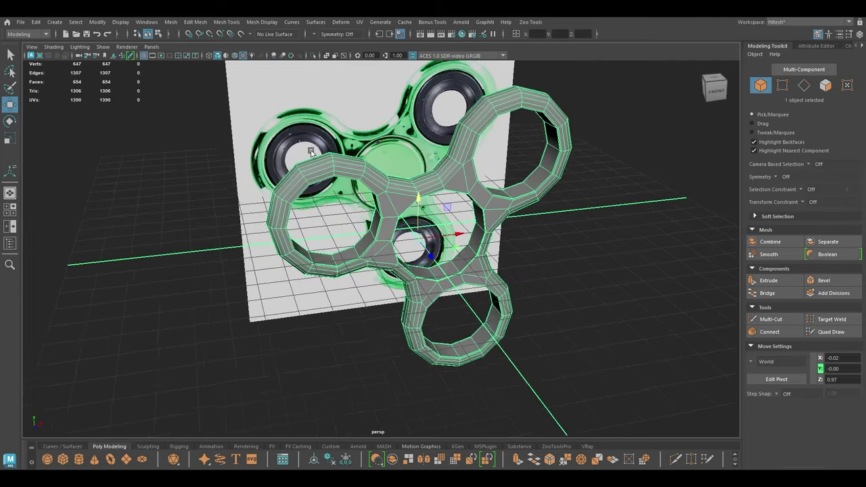
middle_click_drag(279, 127, 269, 180, "alt")
left_click_drag(280, 196, 291, 171, "alt")
scroll(273, 178, "up", 1)
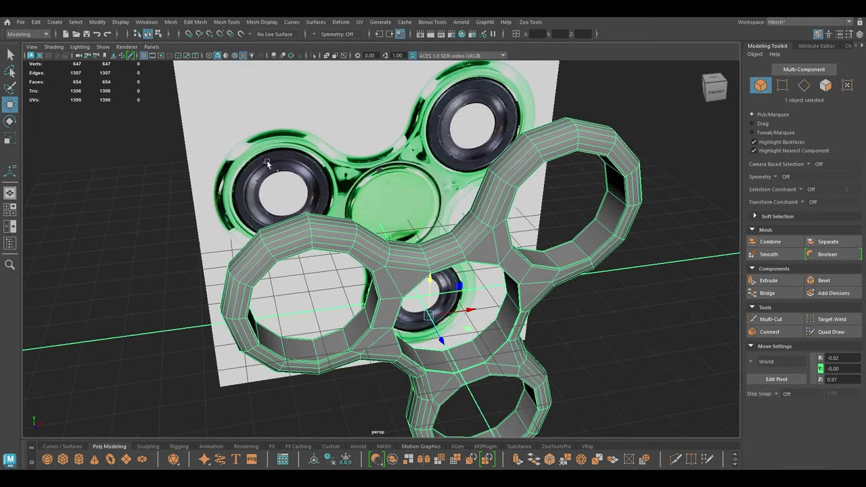
left_click_drag(478, 161, 419, 181, "alt")
Switch to the front view, deselect the body and create a polygon pipe primitive
key("space")
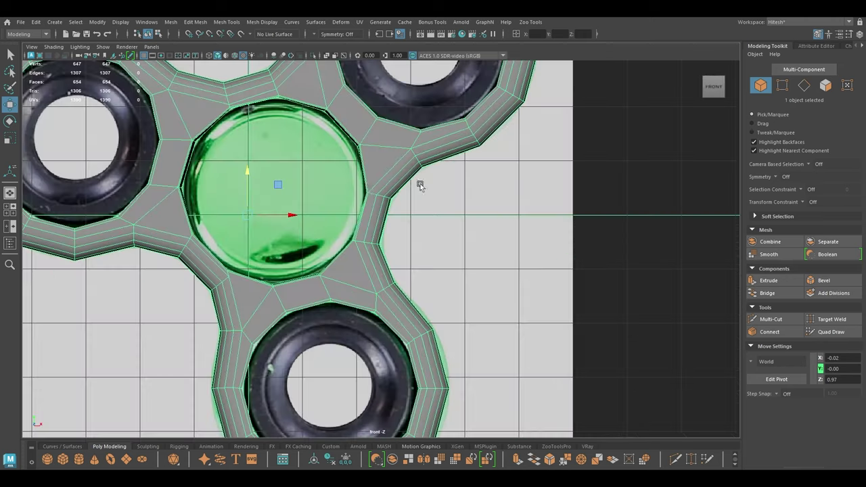
scroll(412, 203, "down", 3)
middle_click_drag(306, 149, 427, 165, "alt")
scroll(430, 210, "up", 1)
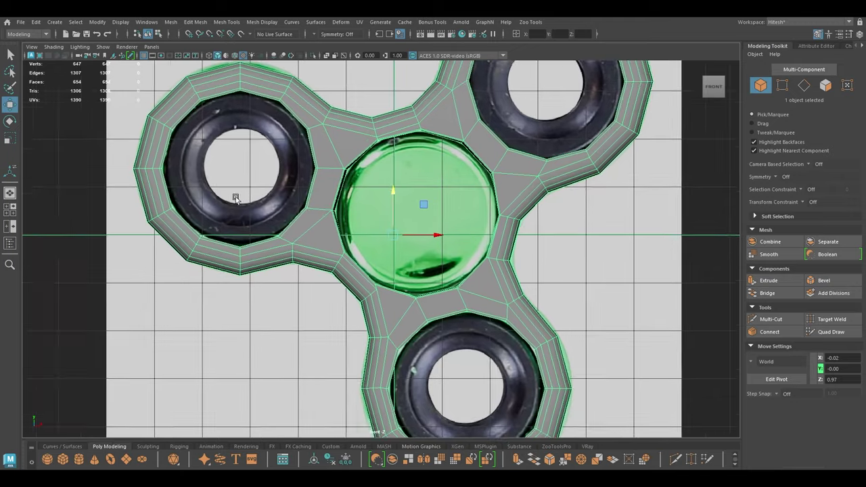
middle_click_drag(205, 171, 277, 187, "alt")
right_click_drag(277, 186, 307, 233, "alt")
middle_click_drag(282, 168, 304, 209, "alt")
left_click(316, 169)
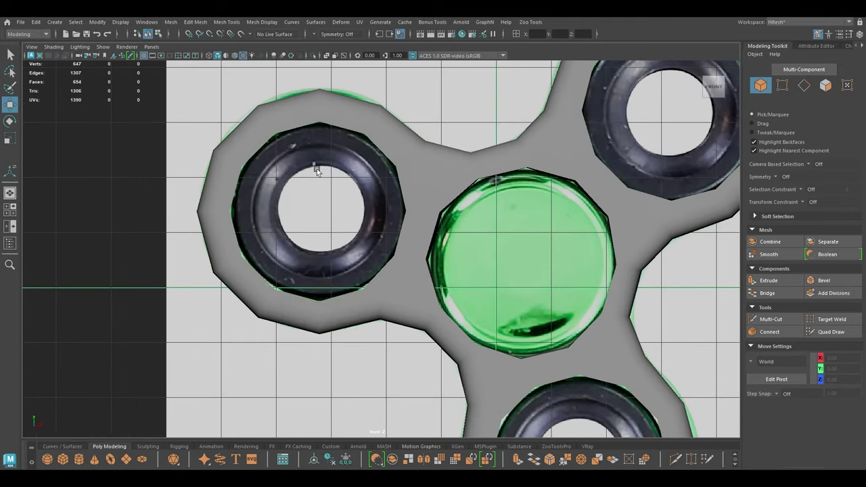
right_click(316, 169, "shift")
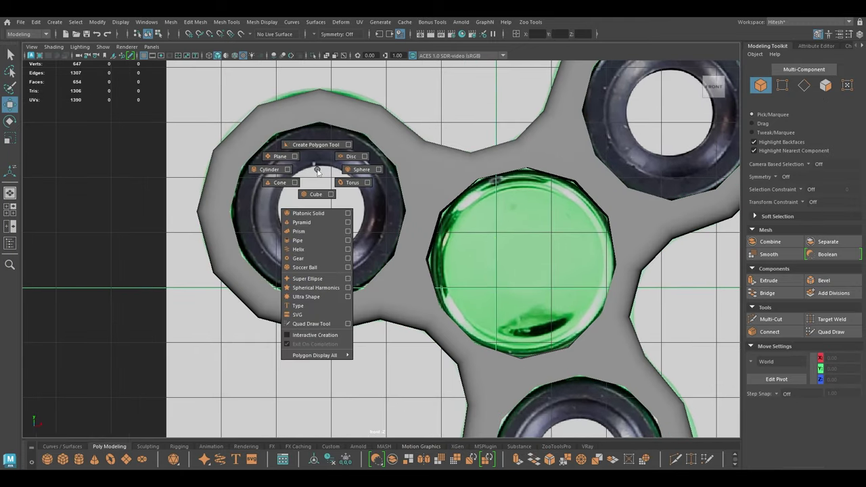
left_click(302, 242)
Rotate the pipe so its opening faces the front view and move it over the left arm's bearing
scroll(394, 297, "down", 3)
key("e")
left_click_drag(462, 285, 462, 313)
key("r")
key("w")
left_click_drag(458, 275, 340, 224)
Set the pipe's Subdivisions Axis to 12 and enlarge its Radius to 1.59 to fill the left arm's hole
key("t")
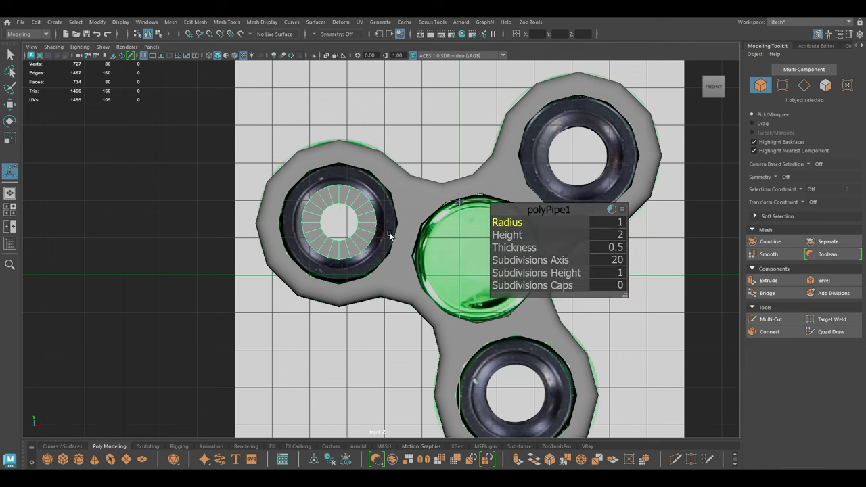
left_click(615, 263)
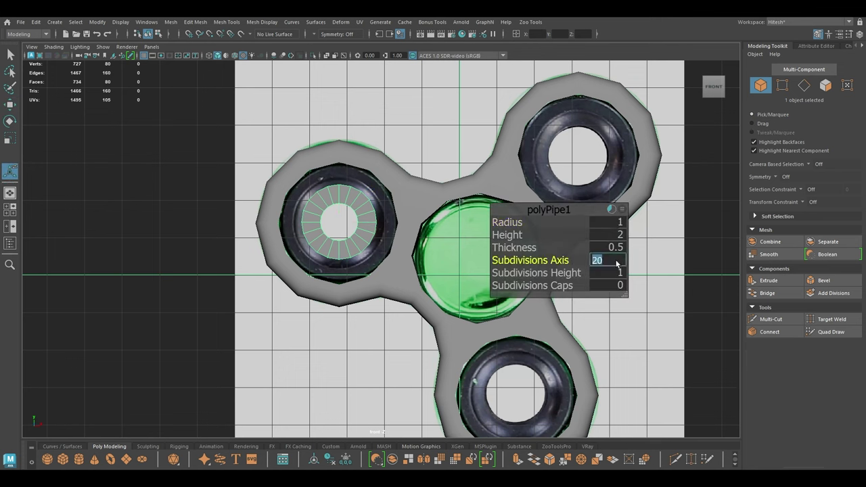
key("Return")
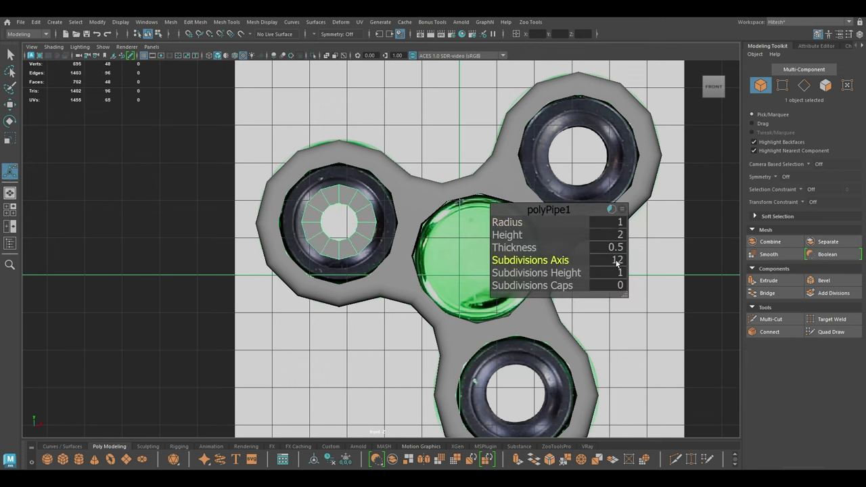
left_click_drag(508, 222, 532, 225)
key("q")
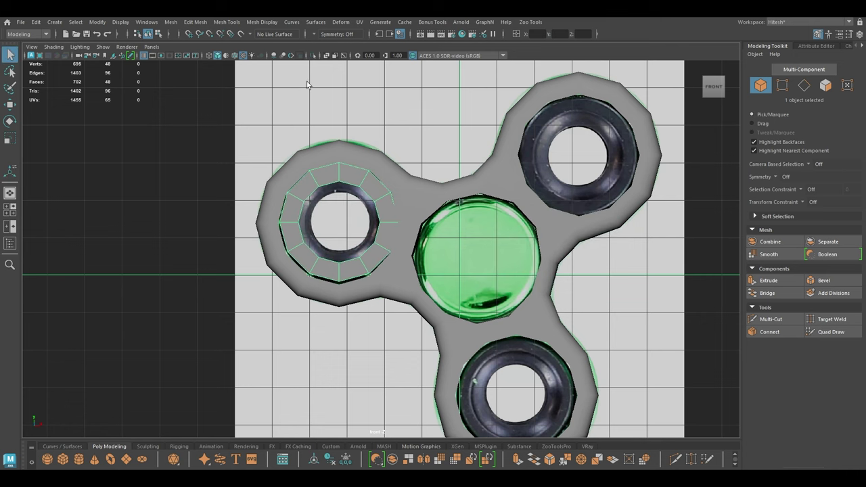
Show wireframe lines over the shaded models and nudge the pipe to about X -3.23, Y 1.40 within the hole
left_click(235, 57)
scroll(369, 273, "up", 5)
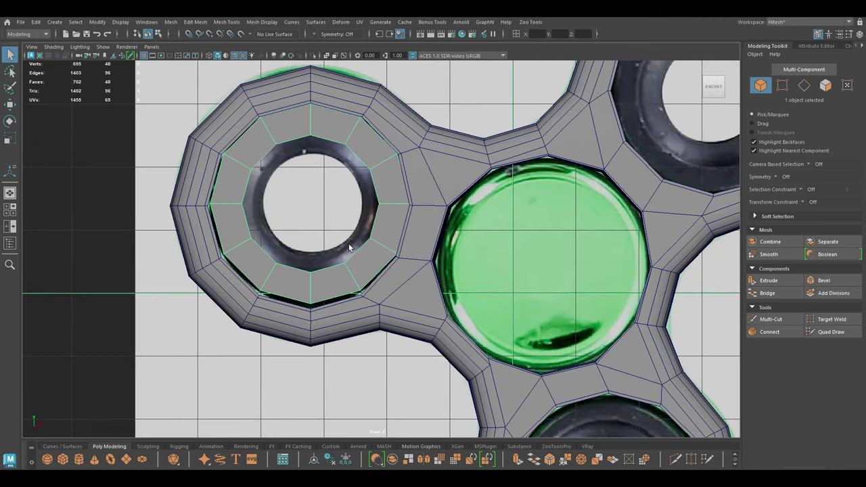
key("w")
left_click_drag(309, 206, 309, 208)
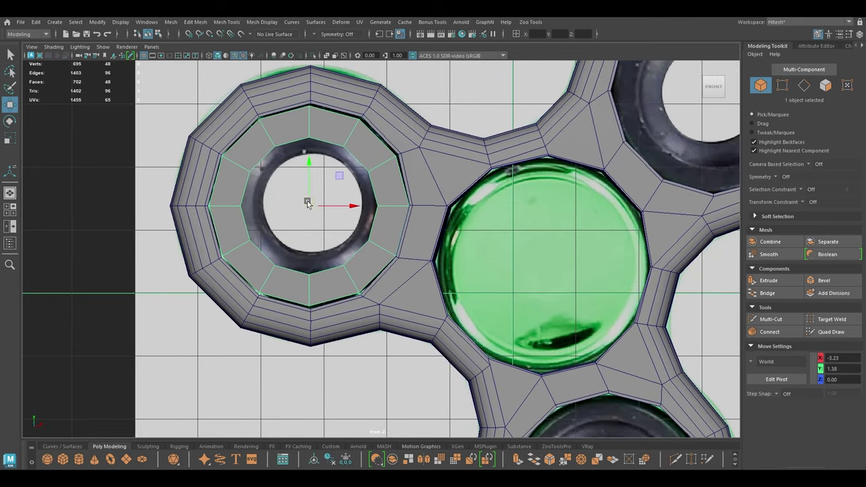
left_click_drag(308, 169, 309, 168)
left_click_drag(345, 202, 346, 203)
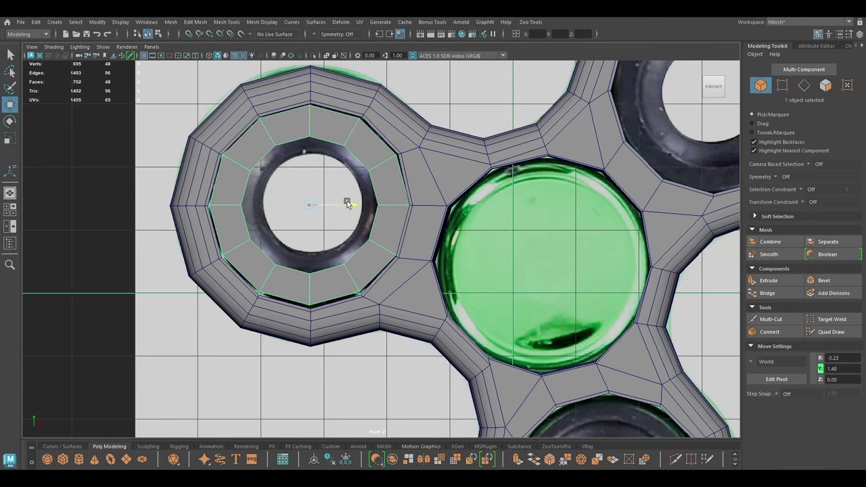
Increase the pipe's Radius to 1.62 and recentre it in the hole at about X -3.22, Y 1.38
key("r")
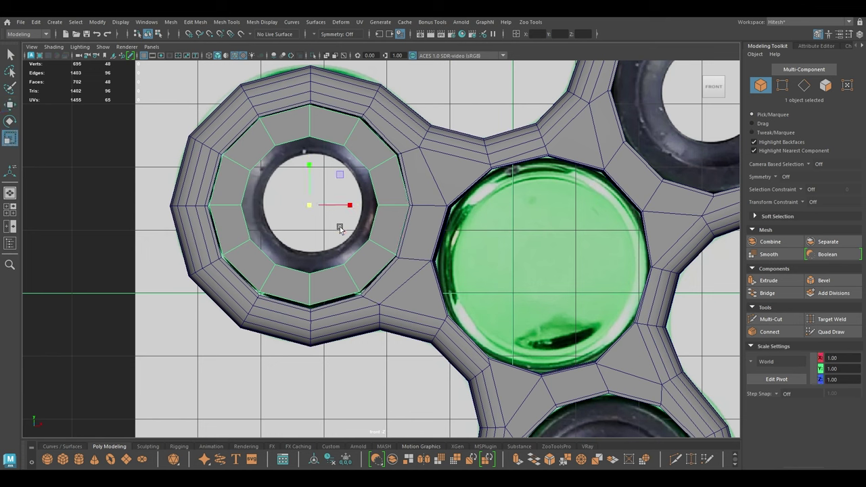
key("t")
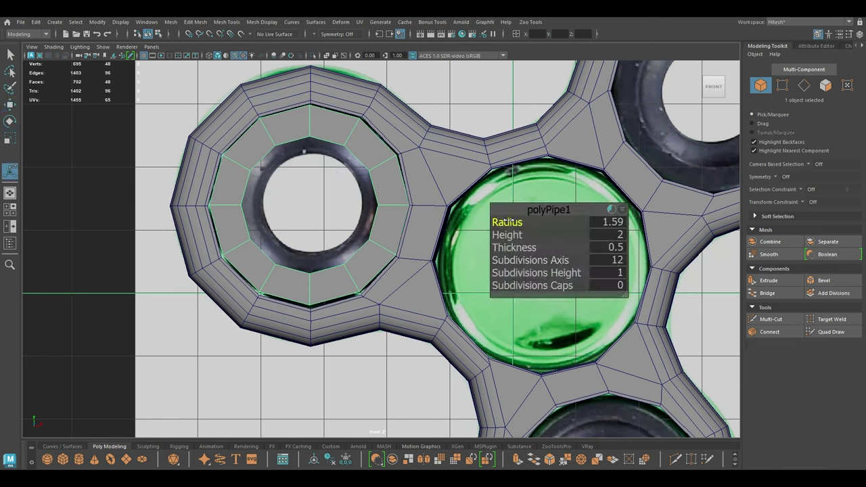
left_click_drag(508, 221, 510, 221)
key("w")
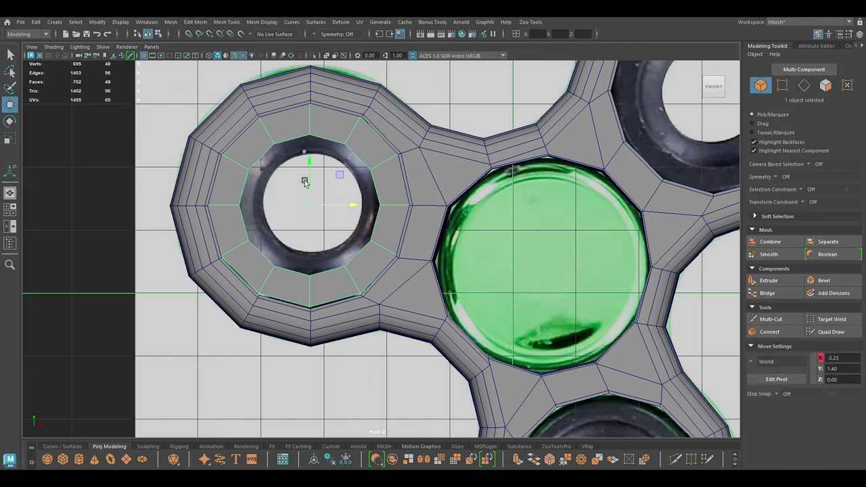
left_click_drag(310, 164, 310, 165)
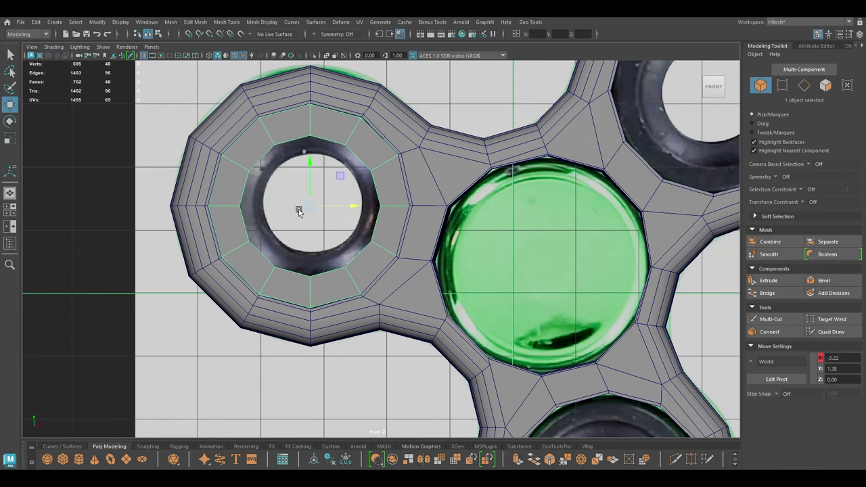
In wireframe display, set the pipe's Thickness to 0.7 and its Subdivisions Caps to 2
key("t")
key("4")
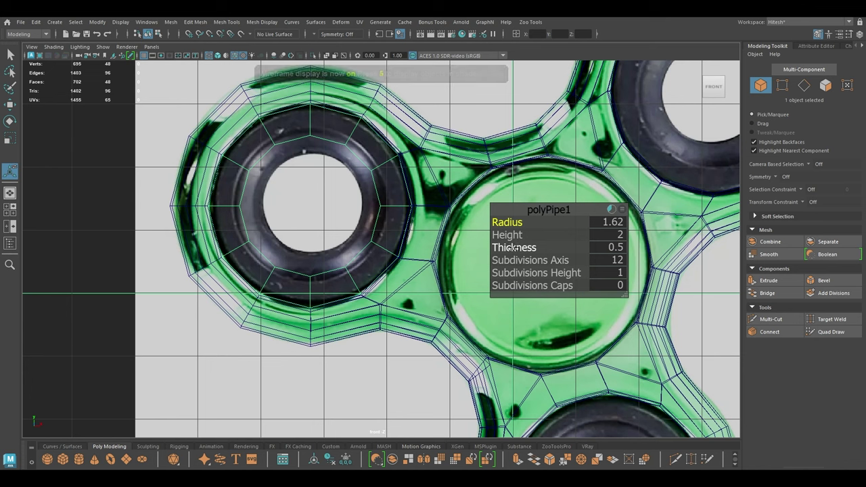
left_click_drag(514, 248, 521, 250)
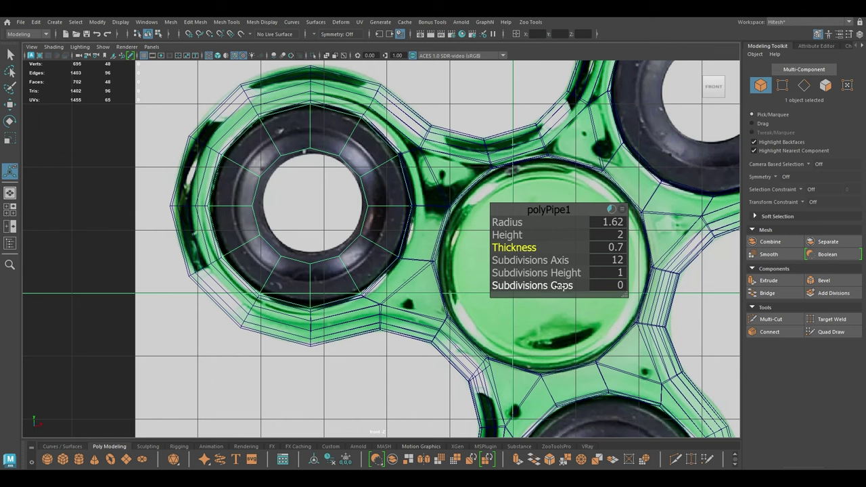
left_click_drag(581, 287, 658, 292)
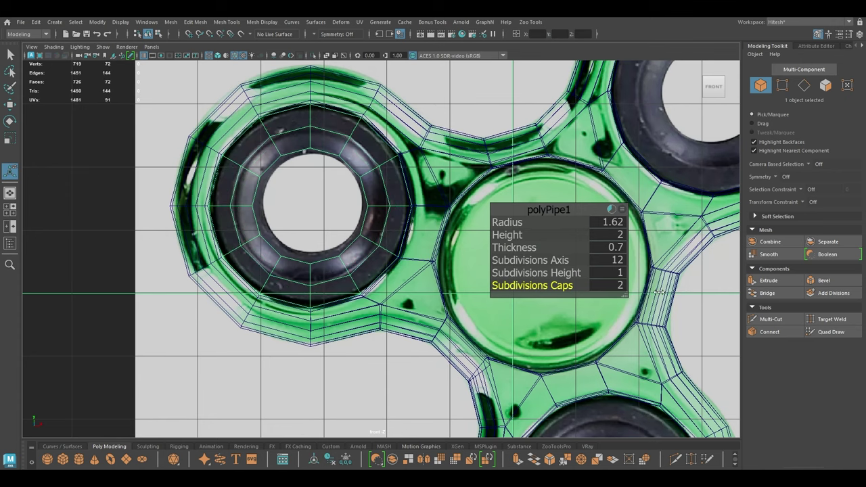
In shaded perspective view, move the pipe along Z to 1.45 so it sits inside the left arm's hole
key("w")
key("6")
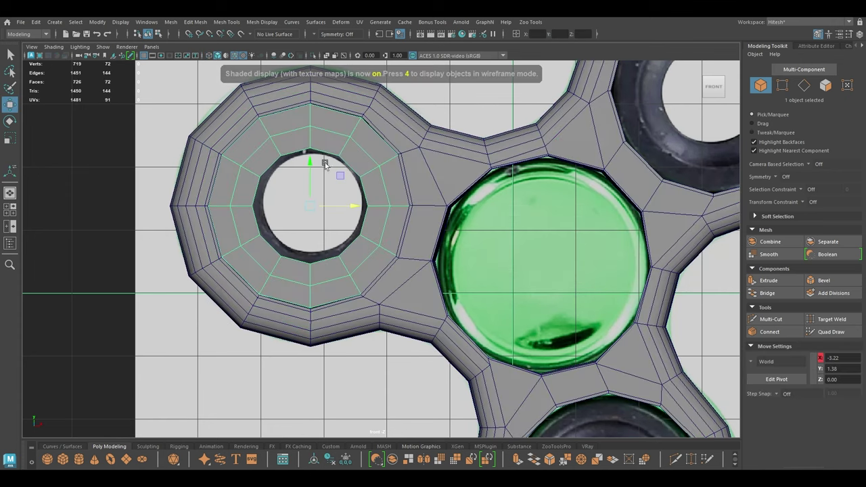
scroll(266, 188, "up", 1)
scroll(266, 189, "up", 1)
left_click_drag(266, 189, 364, 195, "alt")
key("space")
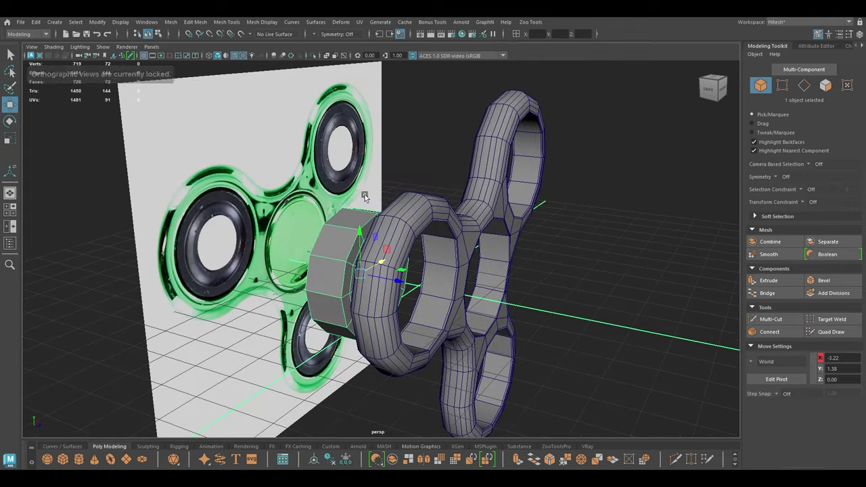
left_click_drag(308, 232, 333, 245, "alt")
mouse_move(385, 280)
left_mouse_down()
mouse_move(435, 315)
mouse_move(376, 294)
mouse_move(391, 265)
mouse_move(381, 289)
left_mouse_up()
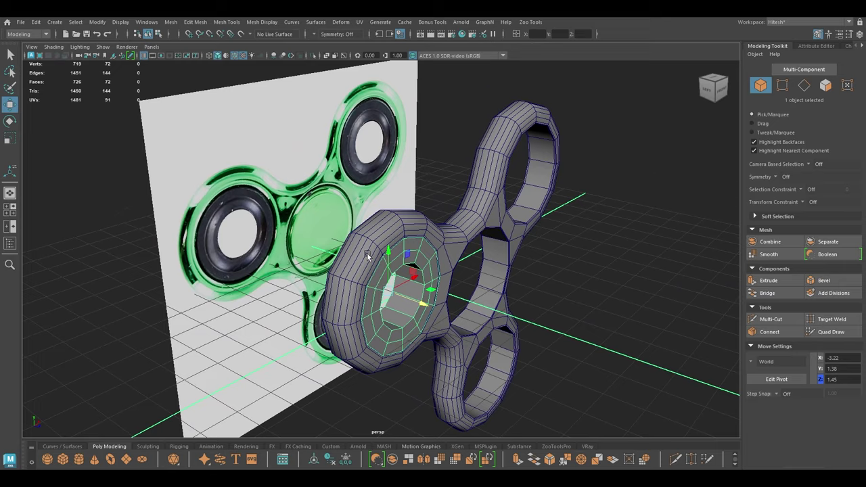
Deselect the pipe and turn off the wireframe lines over the shaded models
left_click_drag(368, 255, 422, 260, "alt")
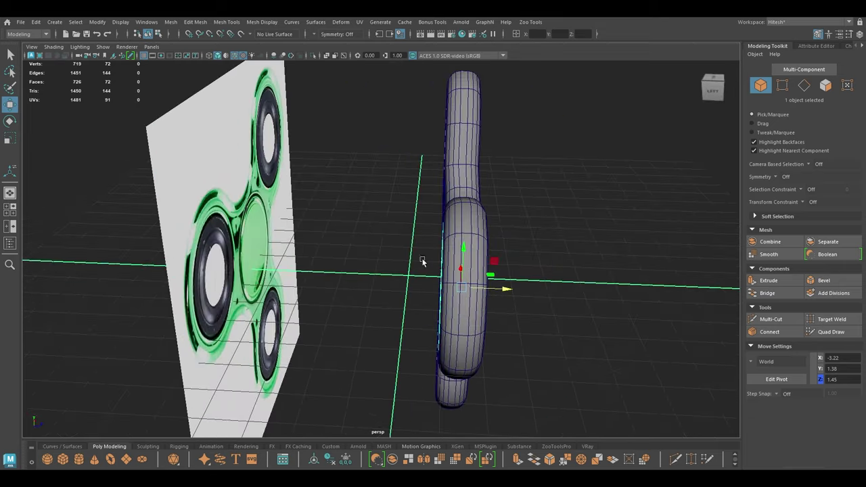
left_click(380, 235)
right_click_drag(381, 235, 411, 192)
left_click_drag(410, 194, 397, 210, "alt")
left_click(233, 55)
mouse_move(334, 138)
left_mouse_down("alt")
mouse_move(189, 140)
mouse_move(378, 148)
mouse_move(365, 145)
mouse_move(332, 201)
left_mouse_up("alt")
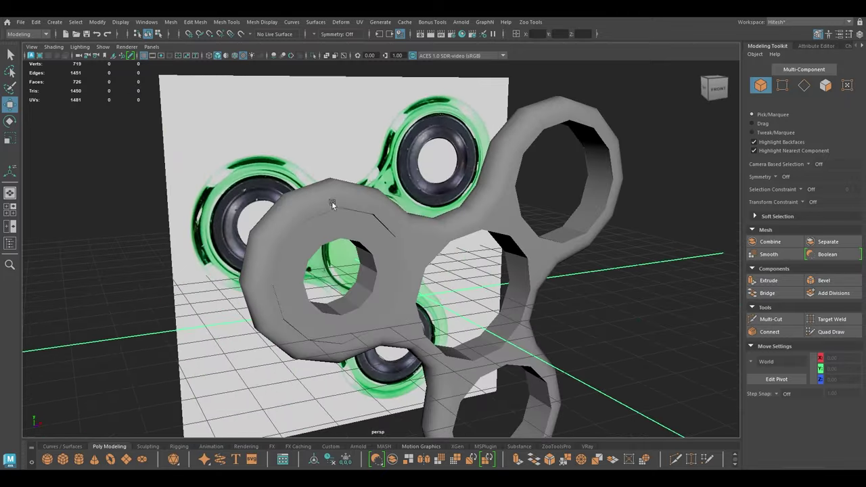
Set the pipe's Height to 2.1, and fine-tune the Height against the thickness of the spinner body
left_click(358, 240)
left_click_drag(359, 240, 402, 250, "alt")
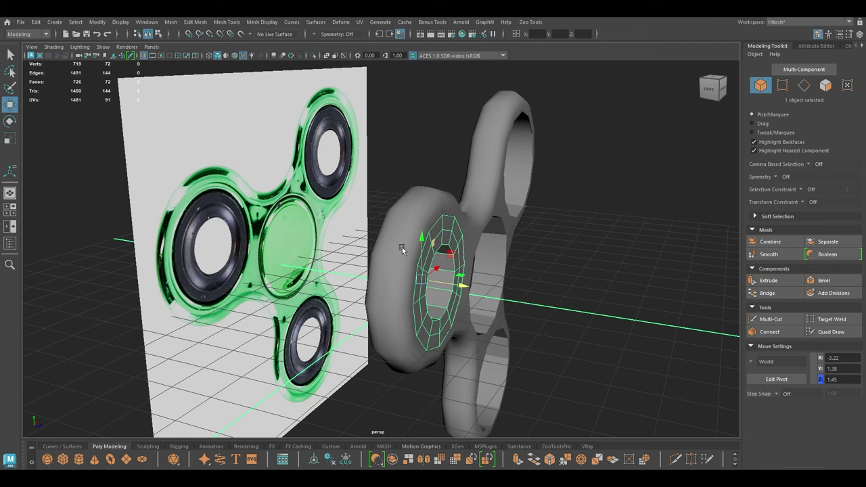
key("t")
left_click(602, 237)
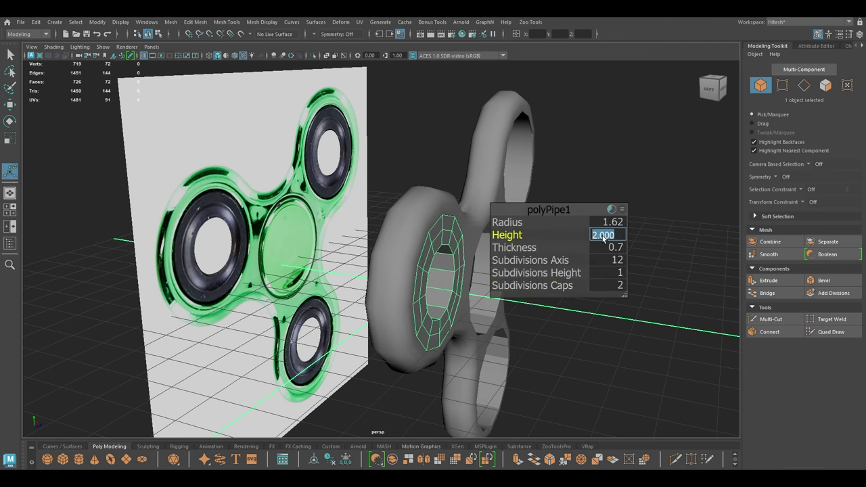
type("2.1")
key("Return")
key("w")
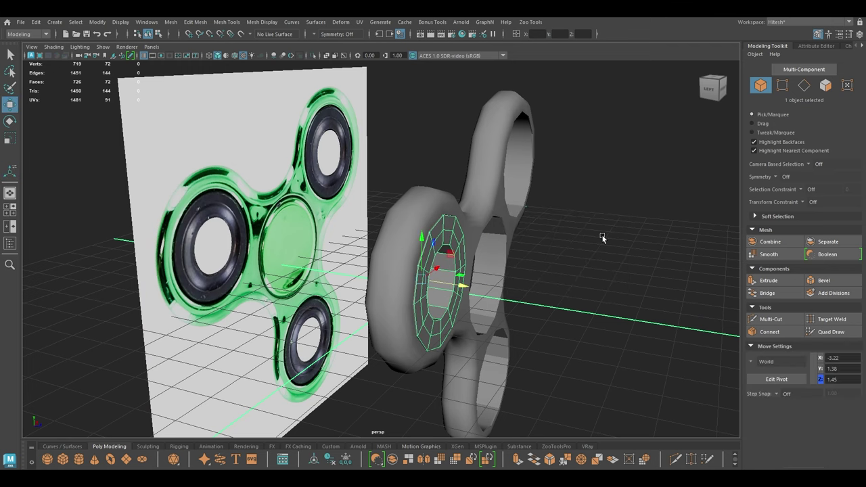
left_click_drag(601, 238, 643, 242, "alt")
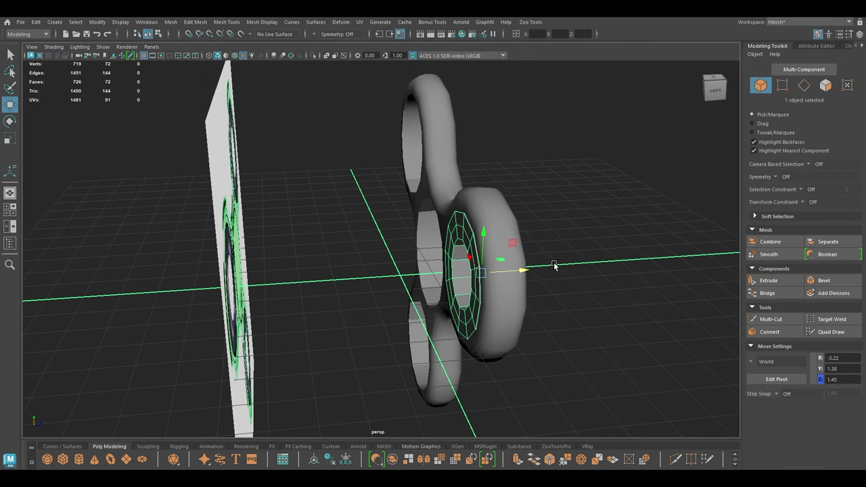
key("t")
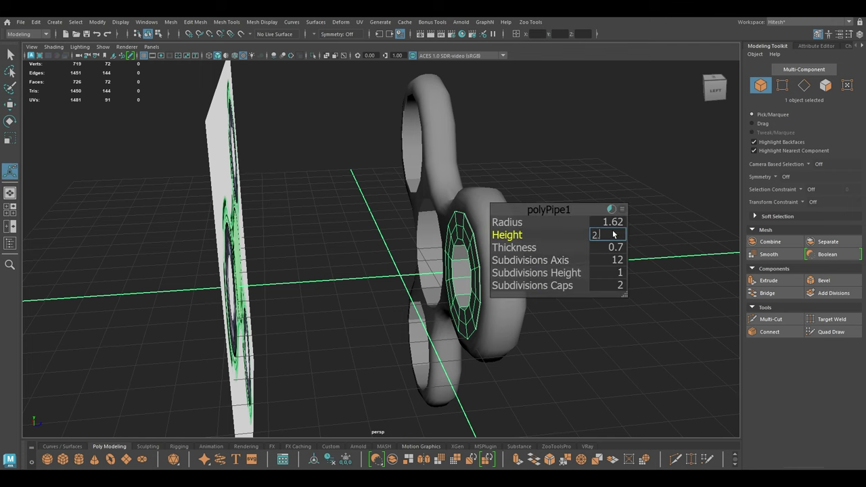
key("Return")
key("w")
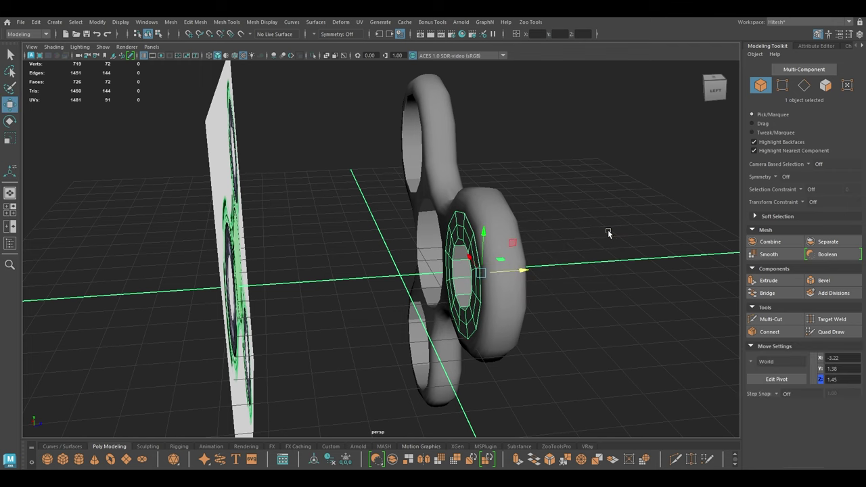
Isolate the pipe by hiding all unselected objects and switch it to face selection
left_click_drag(608, 231, 543, 221, "alt")
left_click(631, 201)
left_click_drag(601, 232, 501, 240, "alt")
left_click(316, 244)
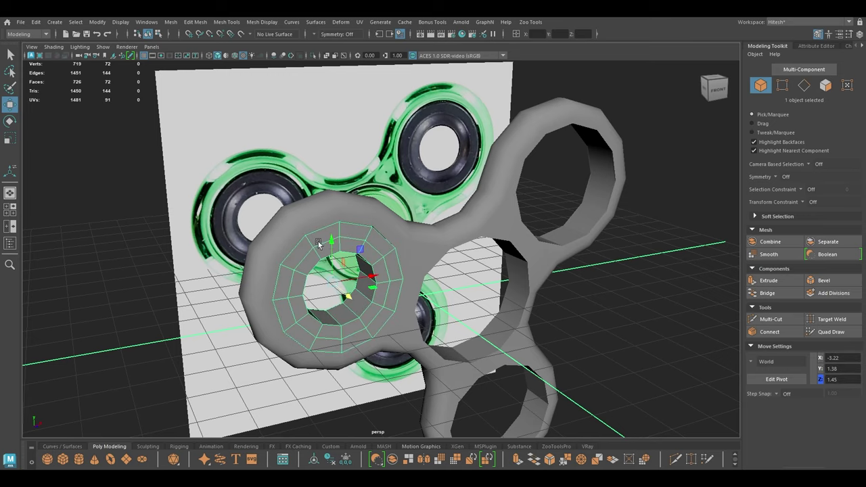
left_click_drag(315, 242, 333, 237, "alt")
right_click_drag(333, 237, 299, 282, "alt")
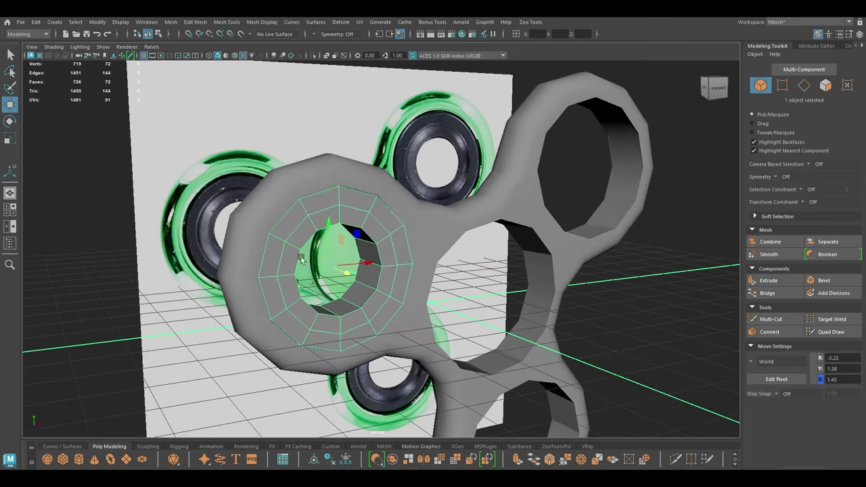
left_click_drag(283, 235, 271, 221, "alt")
key("alt+h")
right_click_drag(260, 187, 260, 213)
left_click_drag(260, 214, 241, 230, "alt")
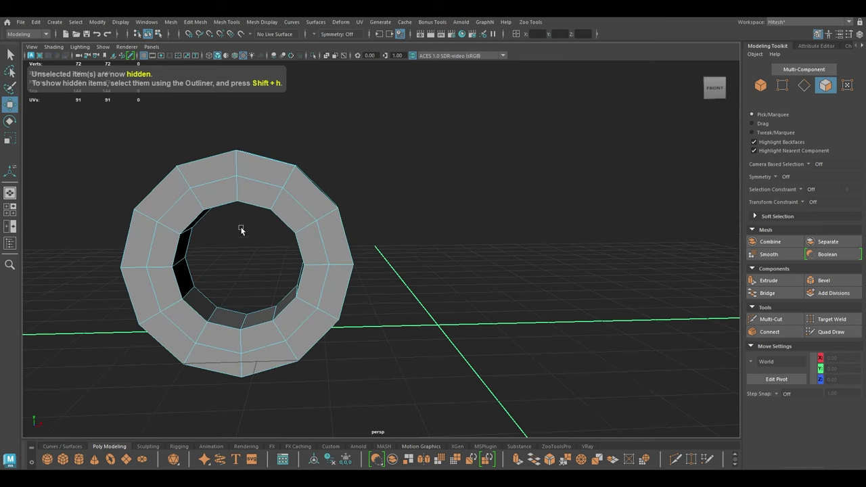
Select the pipe's inner ring of front cap faces together with the faces lining its hole
left_click(211, 194)
double_click(199, 215, "shift")
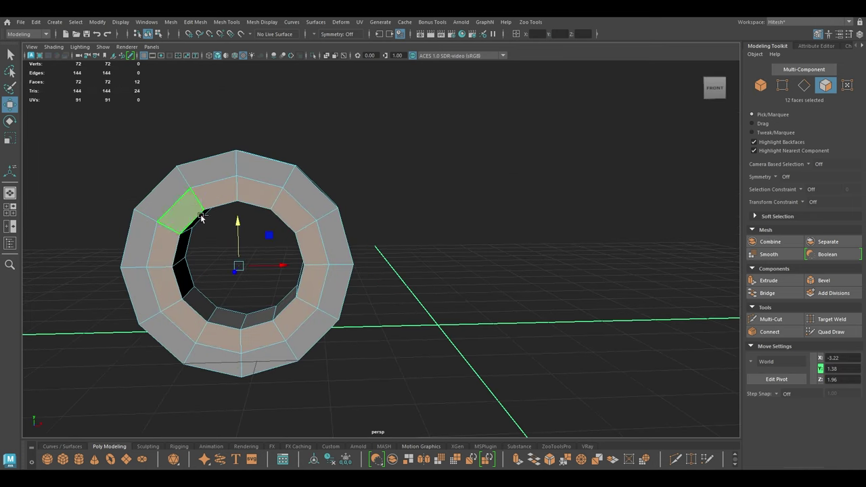
left_click_drag(199, 246, 171, 236, "alt")
left_click(171, 236, "shift")
double_click(179, 260, "shift")
Try extracting the selected inner faces, isolating the outer ring and selecting its front and rear inner border edges
right_click_drag(214, 238, 207, 394, "shift")
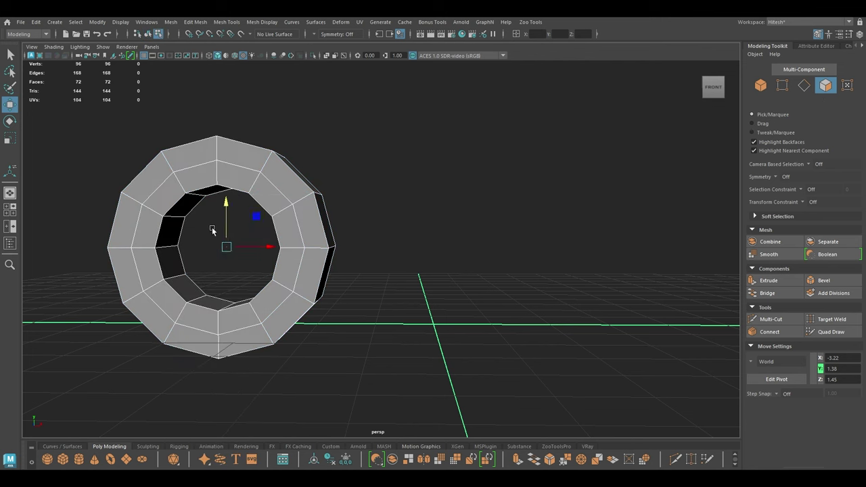
right_click_drag(212, 212, 277, 191)
left_click_drag(273, 205, 245, 206, "alt")
key("alt+h")
right_click_drag(222, 191, 222, 163)
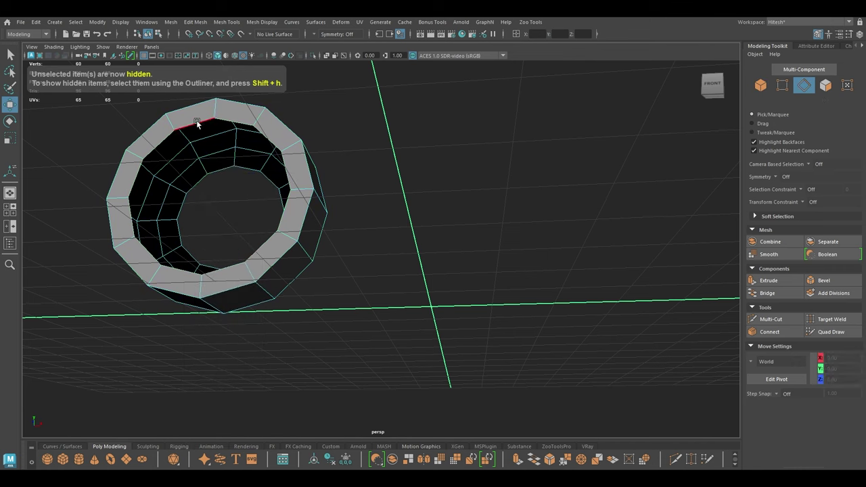
double_click(197, 123)
double_click(229, 169, "shift")
left_click_drag(223, 181, 301, 250, "alt")
Undo back to the pipe's inner face selection and add the inner ring of rear cap faces
key("ctrl+z")
key("ctrl+z")
key("ctrl+z")
key("ctrl+z")
key("ctrl+z")
key("ctrl+z")
key("ctrl+z")
key("ctrl+z")
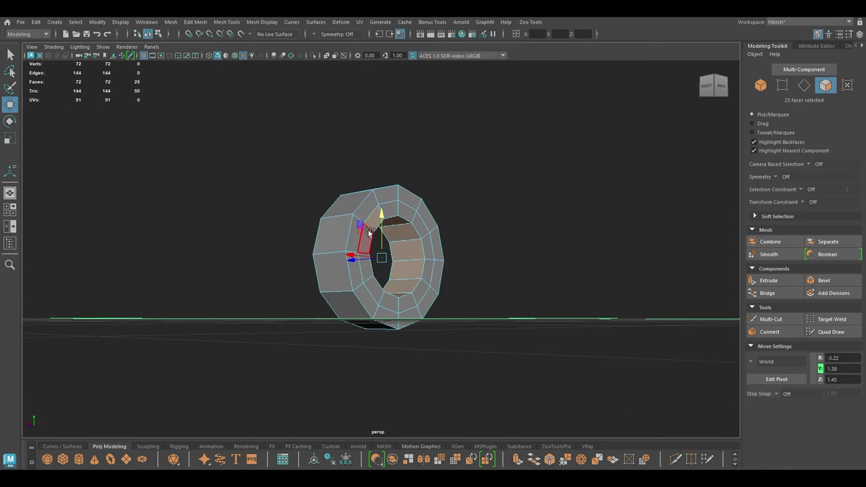
double_click(368, 237, "shift")
Try duplicating the selected inner faces and isolate the original pipe from the copy
left_click_drag(332, 275, 531, 287, "alt")
right_click_drag(515, 218, 559, 202, "shift")
key("w")
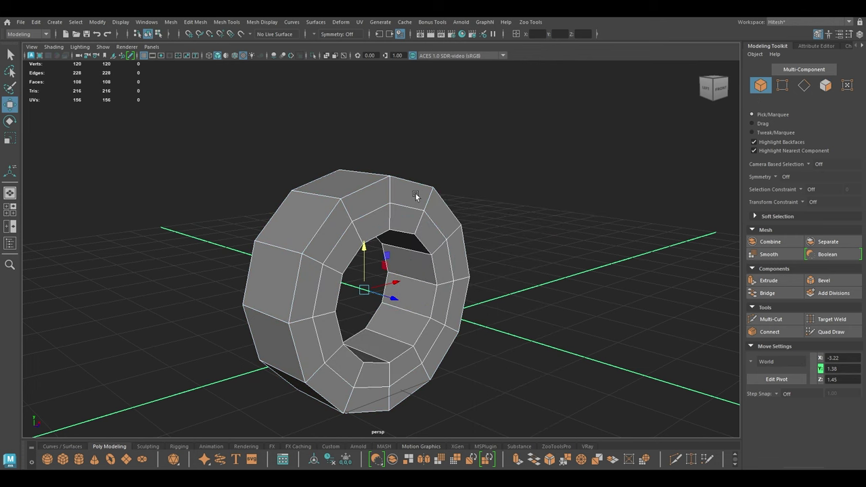
left_click(415, 195)
left_click(453, 203)
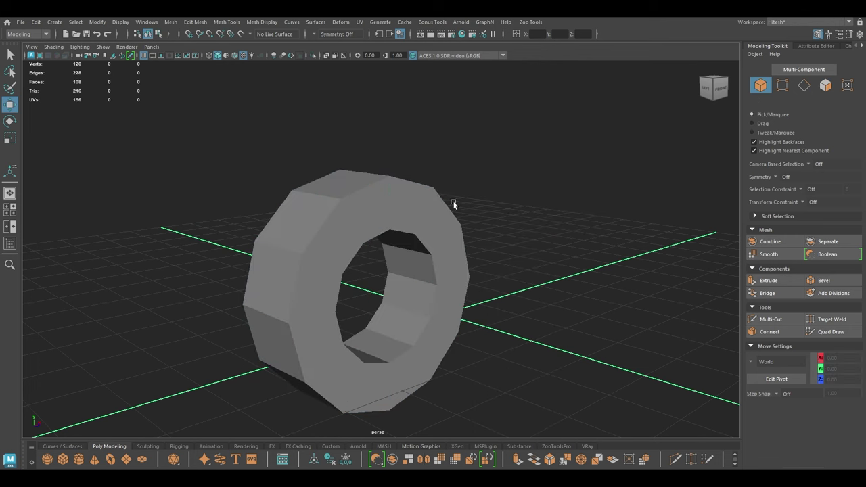
left_click(379, 193)
key("alt+h")
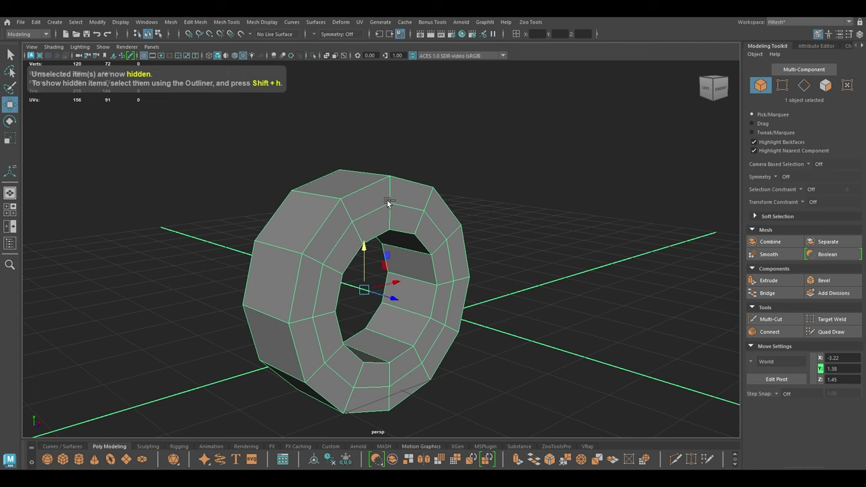
Try moving the pipe's selected inner faces outward along its axis and undo the move
key("F11")
left_click_drag(415, 245, 259, 275, "alt")
left_click_drag(174, 257, 101, 277)
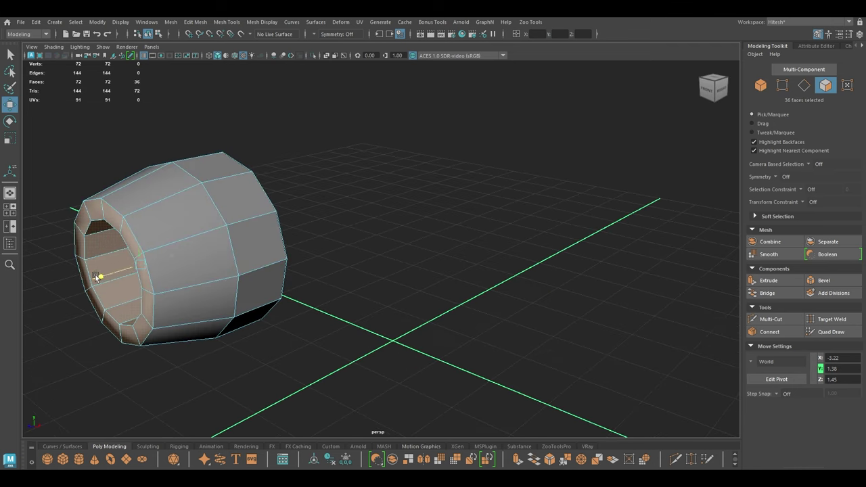
key("ctrl+z")
Extract the selected inner faces into a separate object and isolate the remaining outer ring in edge selection
right_click_drag(222, 230, 214, 385, "shift")
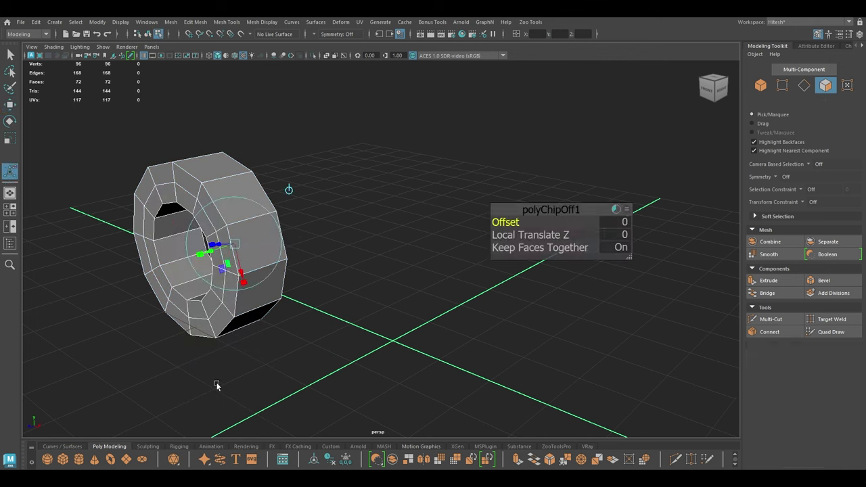
left_click_drag(211, 281, 336, 220, "alt")
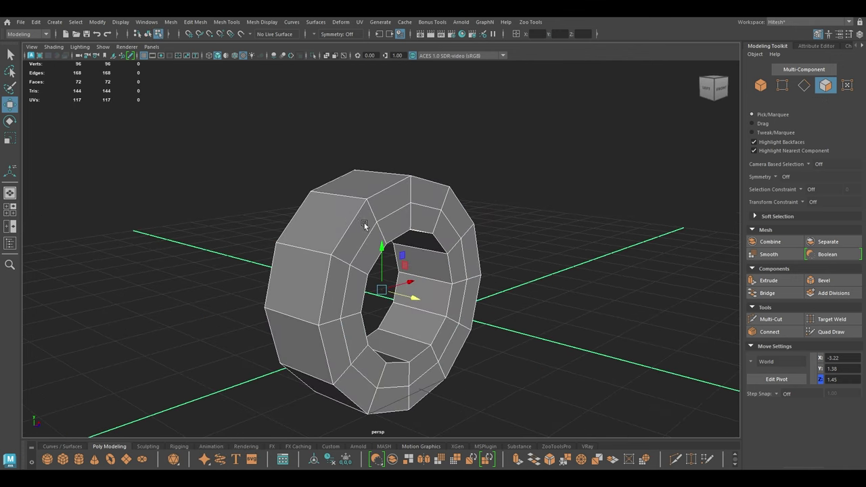
right_click_drag(363, 225, 365, 155)
key("alt+h")
Bridge the outer ring's open front and rear inner border edge loops
left_click_drag(377, 212, 420, 223, "alt")
double_click(371, 200)
double_click(382, 206, "shift")
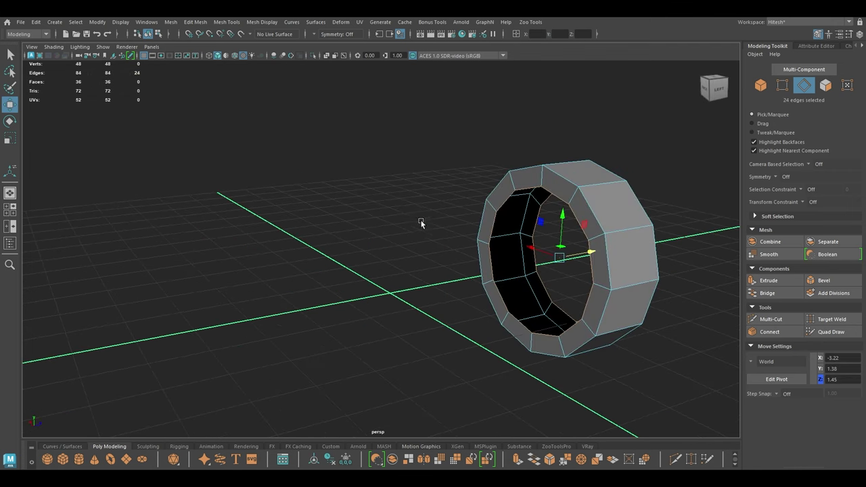
right_click_drag(410, 211, 397, 322, "shift")
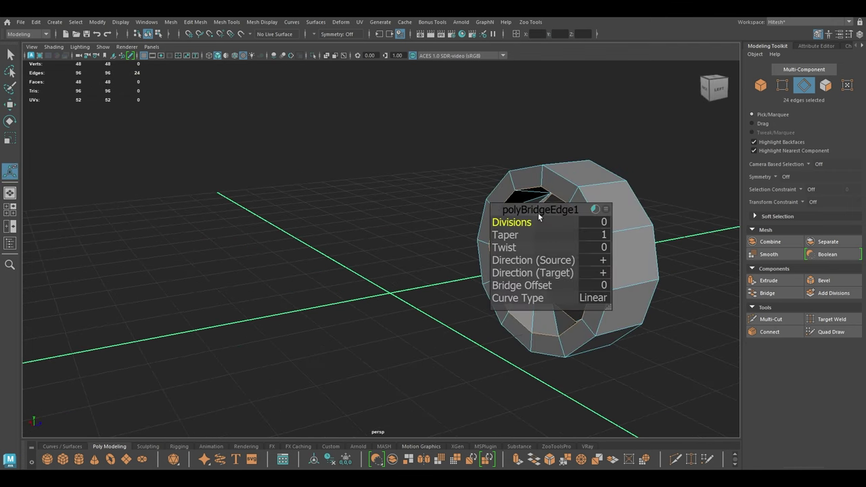
left_click_drag(539, 217, 559, 257)
Set the bridge's Twist to -60 to straighten the outer ring's inner wall and return to object selection
left_click_drag(318, 242, 484, 252)
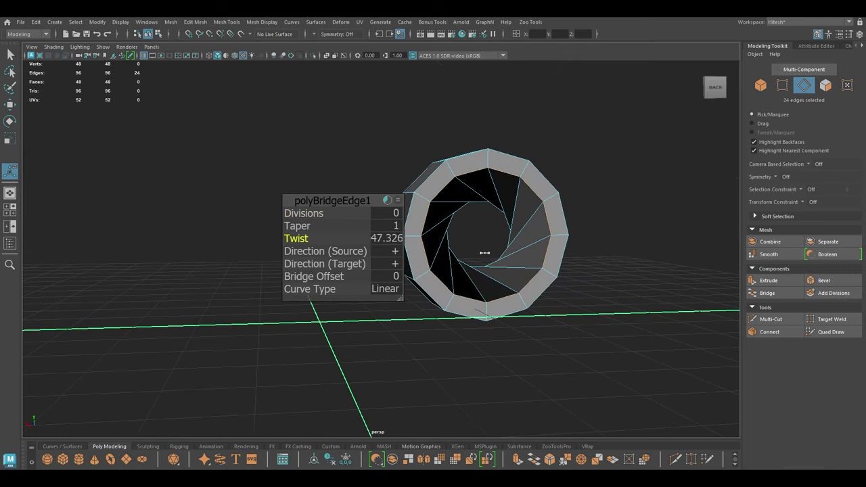
left_click_drag(577, 257, 67, 248)
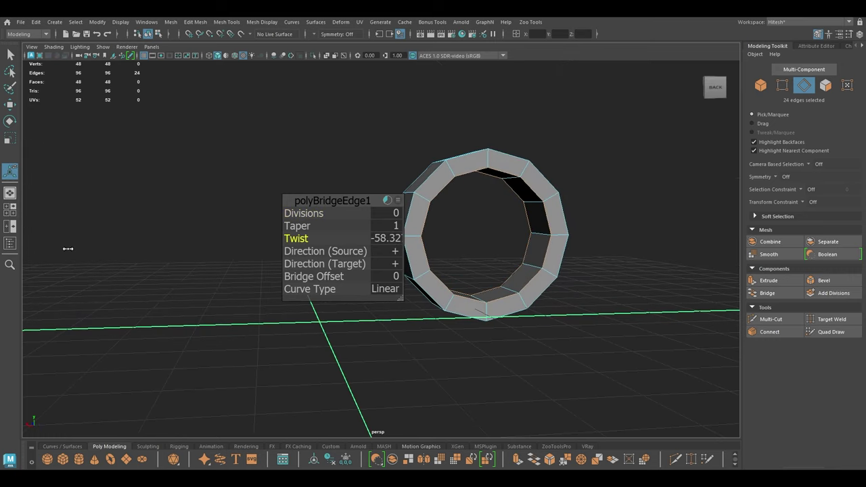
left_click_drag(478, 252, 267, 257, "alt")
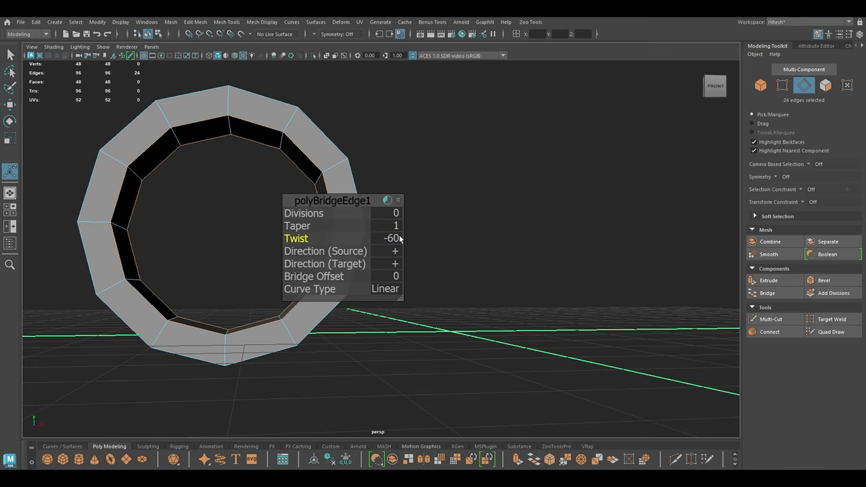
key("w")
left_click_drag(274, 197, 395, 233, "alt")
key("space")
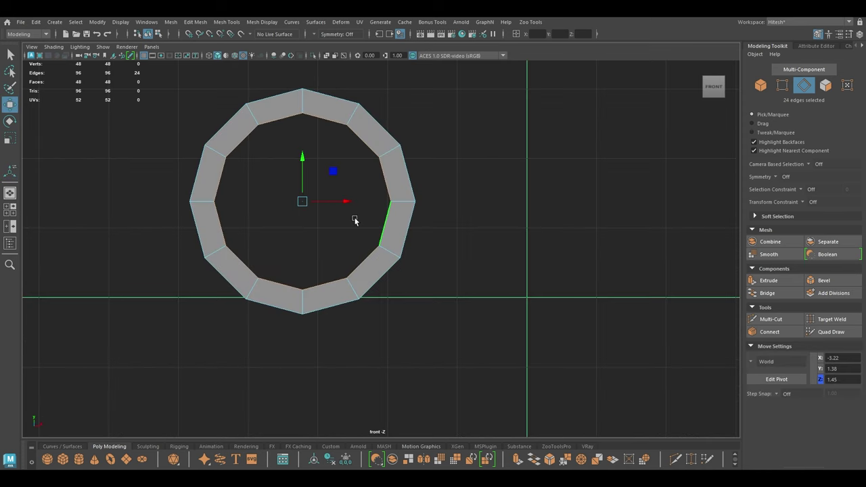
key("space")
left_click_drag(352, 210, 392, 210)
right_click_drag(393, 211, 455, 180)
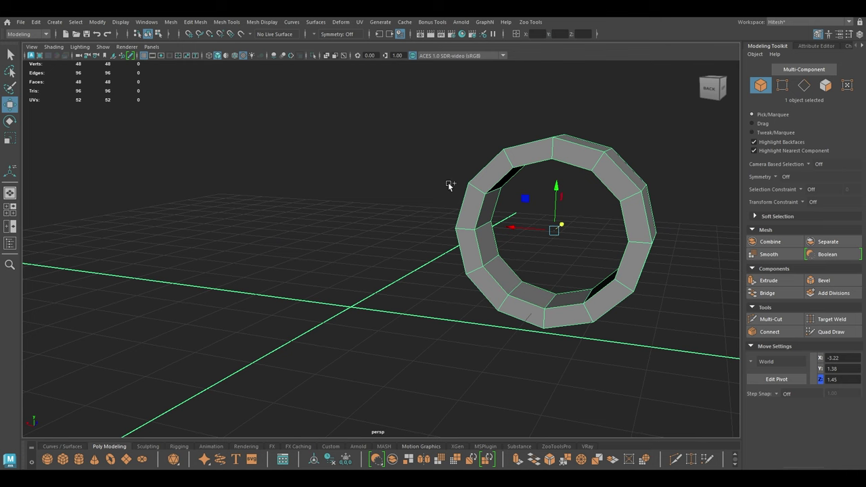
Unhide the extracted inner ring, isolate it and switch it to edge selection
key("ctrl+shift+h")
left_click(499, 224)
key("alt+h")
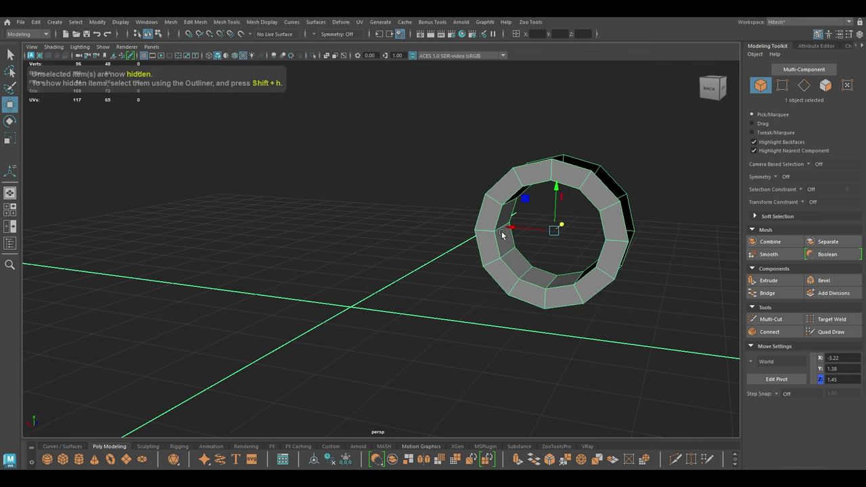
left_click_drag(504, 234, 491, 213, "alt")
right_click_drag(492, 213, 495, 157)
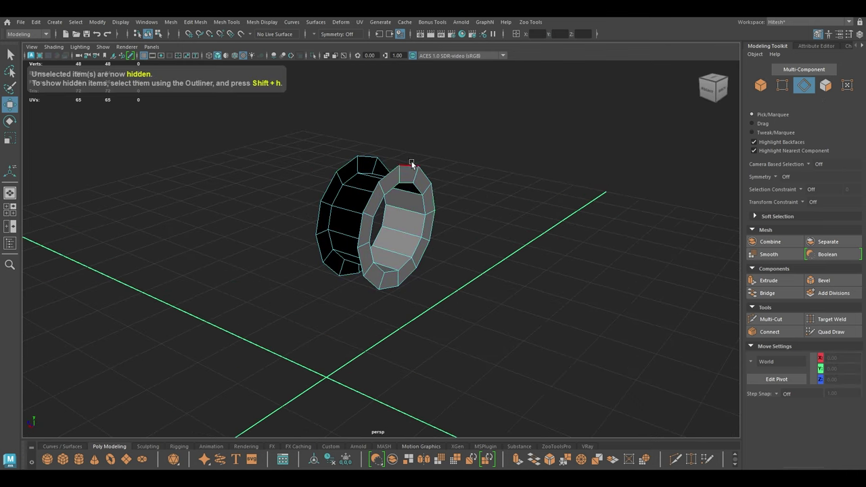
Bridge the inner ring's front and rear outer border loops, adjusting the bridge direction, and show the outer ring again
double_click(395, 171)
double_click(346, 165, "shift")
right_click_drag(345, 165, 336, 277, "shift")
left_click_drag(388, 274, 400, 267, "alt")
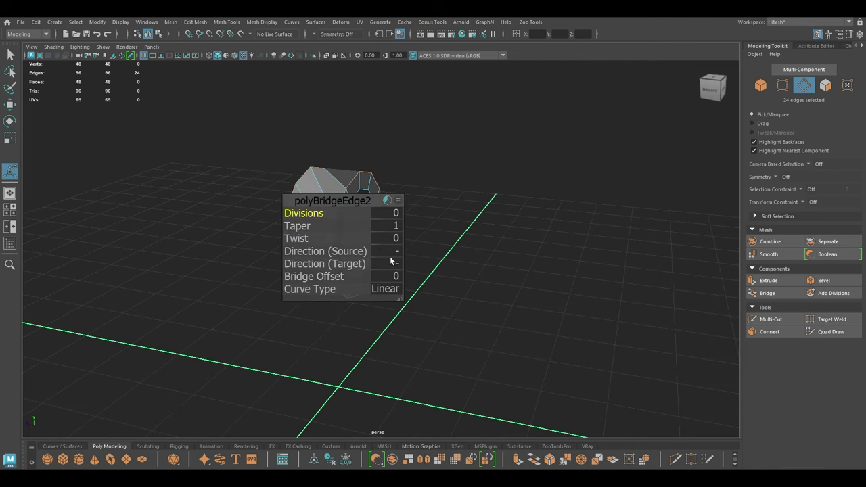
left_click(400, 263)
left_click(406, 258)
left_click_drag(347, 215, 369, 233, "alt")
key("w")
right_click_drag(357, 212, 444, 187)
key("ctrl+1")
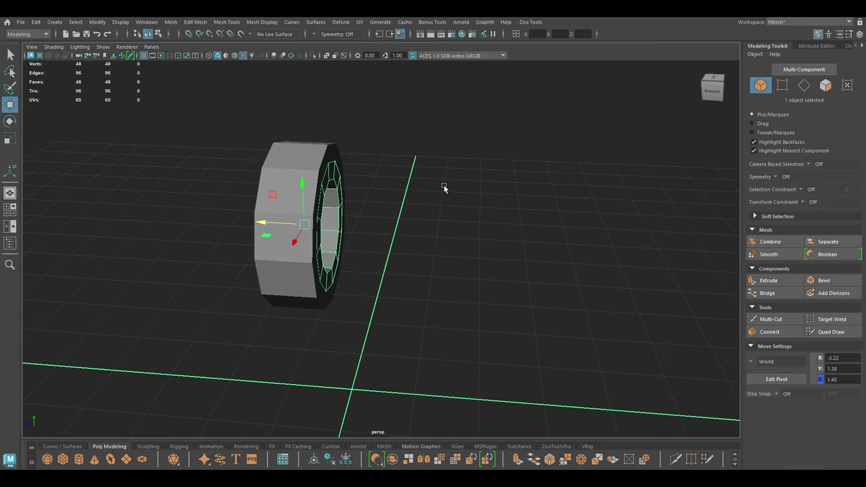
Unhide the spinner body by showing the hidden objects pCylinder1 through pCylinder9
left_click_drag(398, 229, 339, 221, "alt")
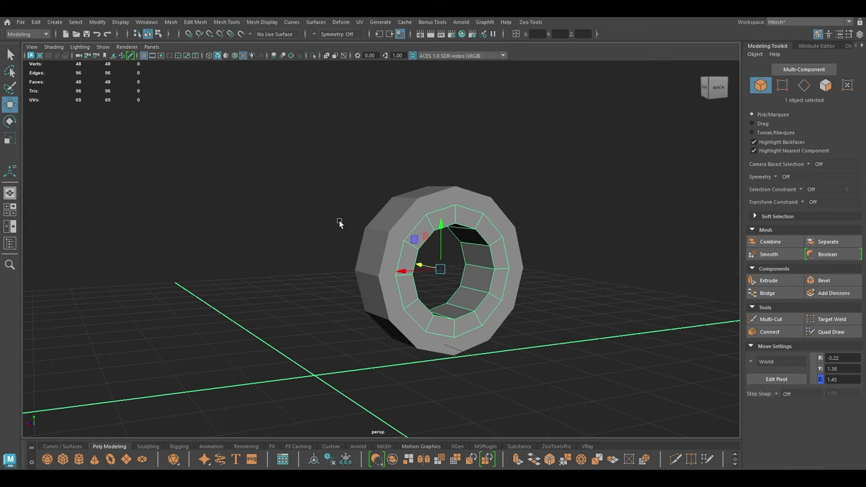
left_click(192, 171)
left_click(9, 244)
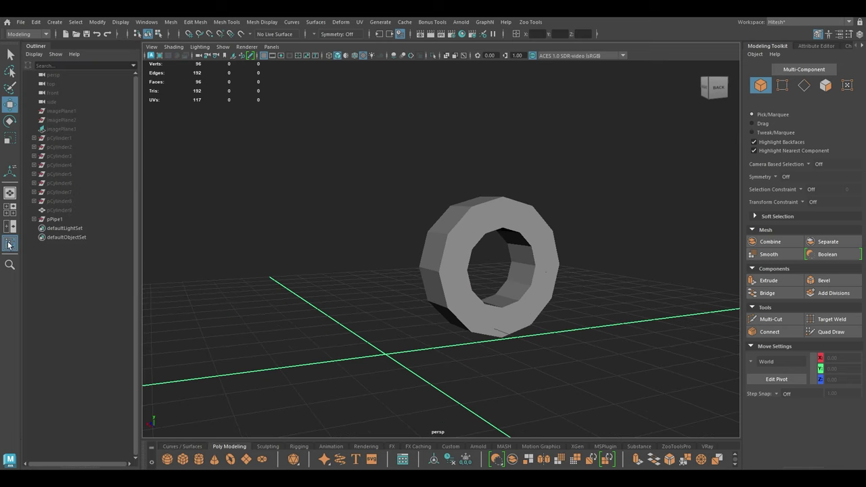
left_click(64, 208, "shift")
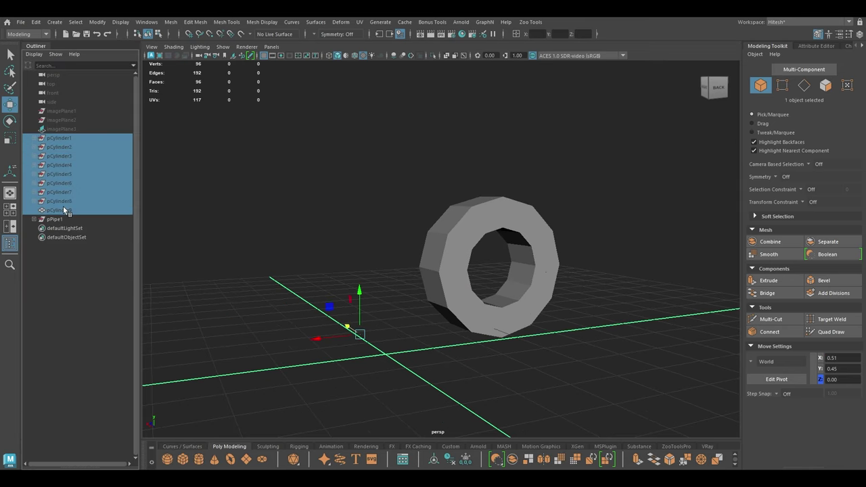
key("shift+h")
left_click(15, 244)
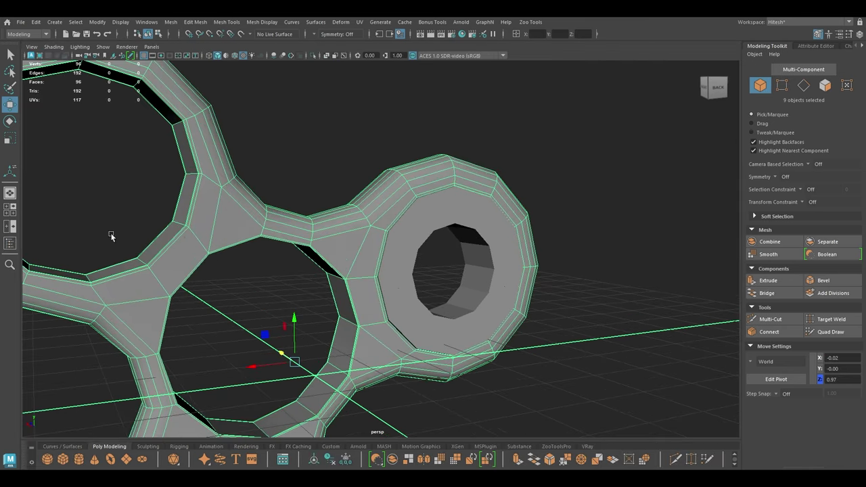
Display wireframe on shaded for the model and show the hidden reference image plane again
left_click_drag(508, 244, 355, 253, "alt")
scroll(366, 261, "down", 3)
left_click(366, 262)
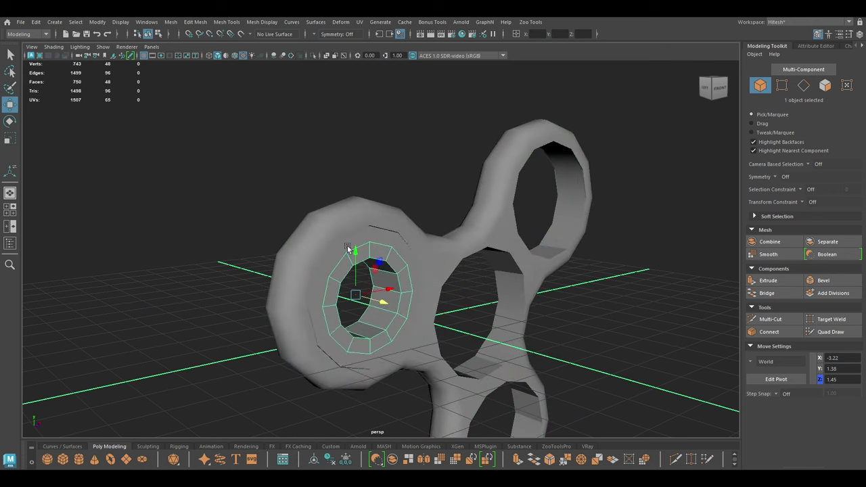
left_click(236, 56)
mouse_move(453, 159)
left_mouse_down("alt")
mouse_move(324, 142)
mouse_move(441, 183)
mouse_move(424, 169)
left_mouse_up("alt")
left_click(120, 22)
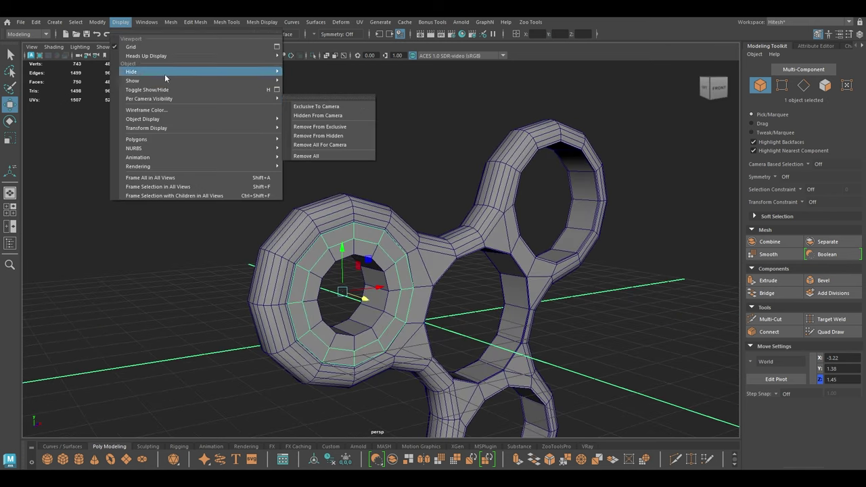
mouse_move(207, 82)
left_click(312, 127)
left_click_drag(417, 141, 438, 170, "alt")
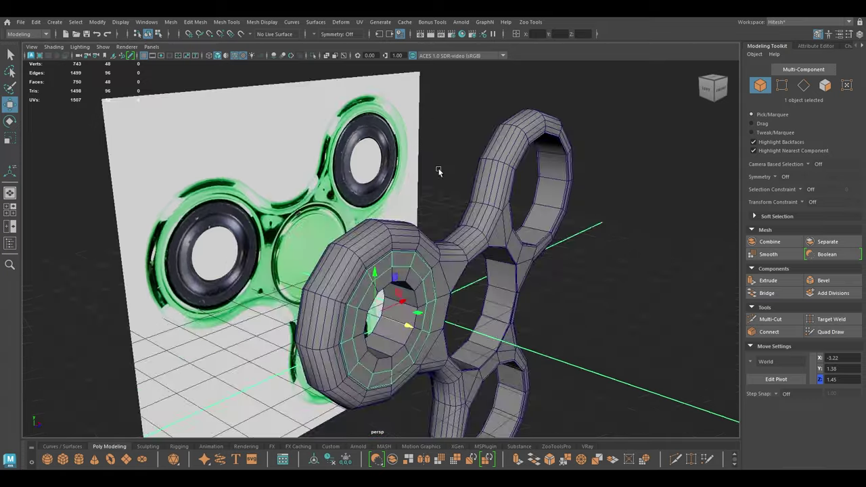
Select the outer bearing ring's inner and outer edge loops on both its front and rear sides
middle_click_drag(438, 170, 421, 140, "alt")
left_click(421, 140)
left_click_drag(424, 172, 345, 183, "alt")
left_click(319, 212)
left_click_drag(321, 215, 303, 216, "alt")
left_click(296, 210)
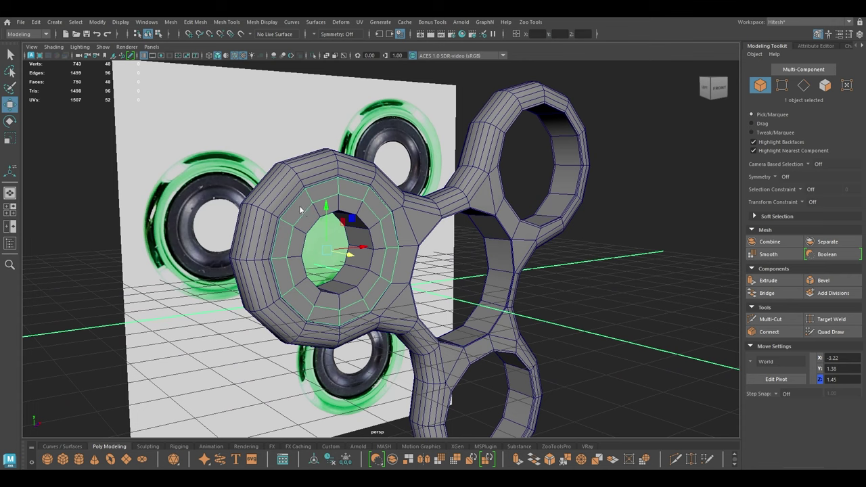
right_click_drag(301, 208, 302, 157)
double_click(301, 203)
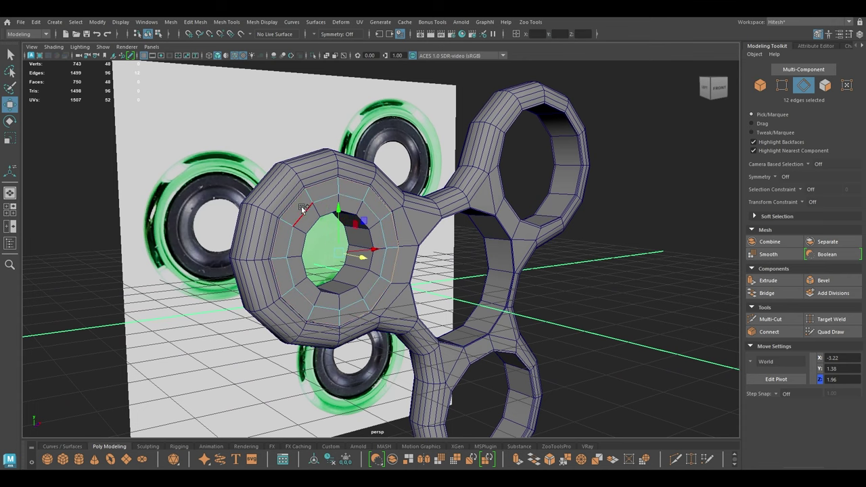
left_click_drag(300, 250, 467, 249, "alt")
right_click_drag(568, 184, 567, 289)
left_click_drag(564, 248, 442, 255, "alt")
Bevel the outer ring's selected edge loops with Fraction 0.14 and Chamfer off
key("ctrl+b")
right_click_drag(281, 173, 323, 235, "alt")
middle_click_drag(323, 235, 402, 234, "alt")
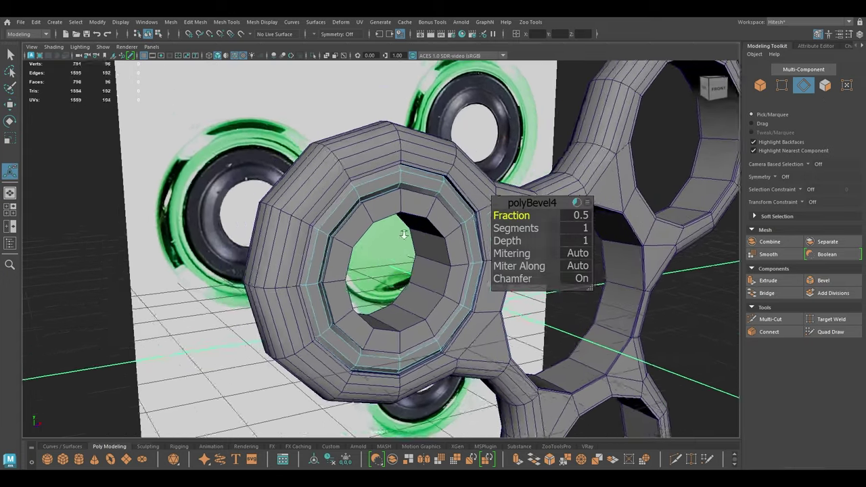
right_click_drag(402, 234, 491, 245, "alt")
left_click_drag(512, 218, 497, 220)
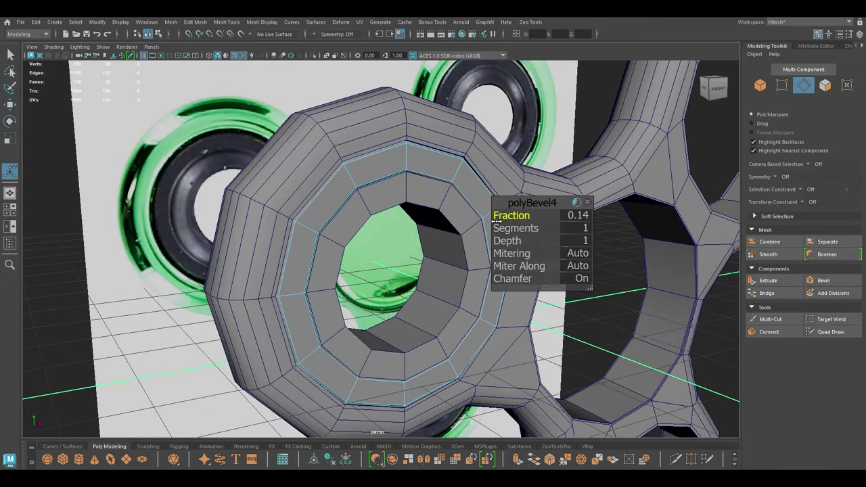
left_click(518, 277)
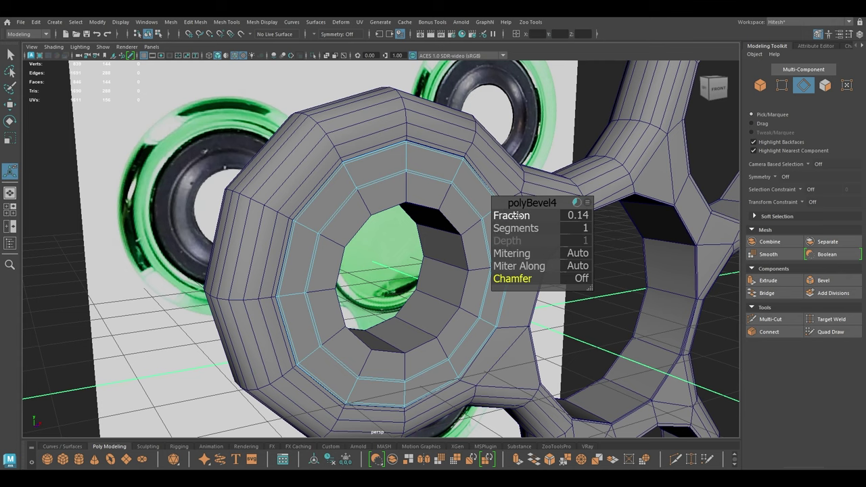
key("w")
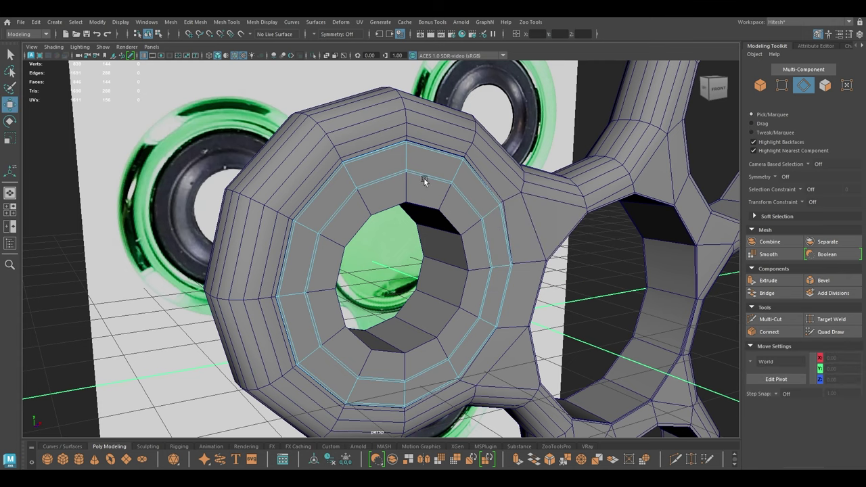
Select the inner ring and examine its fit against the reference bearing in the wireframe front view
right_click_drag(402, 190, 428, 177)
left_click(426, 194)
left_click_drag(421, 197, 395, 202, "alt")
key("space")
left_click_drag(395, 202, 397, 223)
scroll(338, 201, "up", 1)
middle_click_drag(312, 209, 342, 224, "alt")
scroll(311, 224, "up", 1)
key("4")
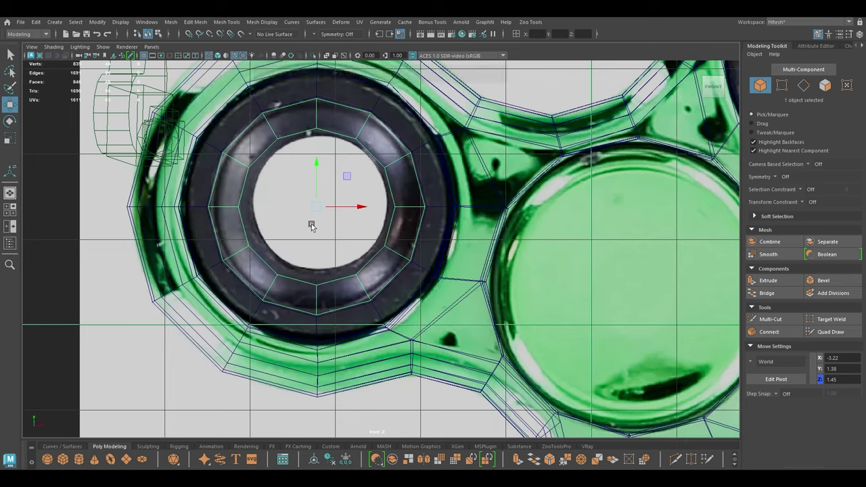
scroll(280, 166, "up", 1)
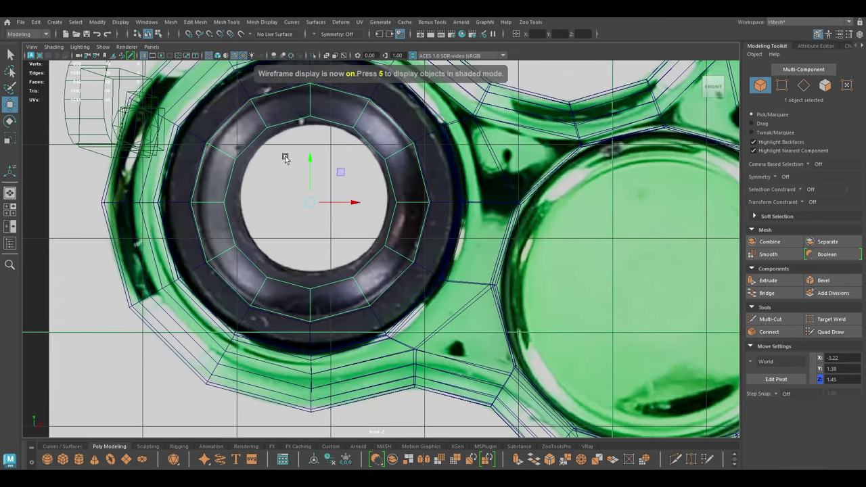
Select the full face loop on the inner ring's inner wall in perspective and restore the textured shaded display
right_click_drag(286, 158, 286, 182)
key("space")
left_click_drag(254, 226, 222, 197)
left_click(213, 205)
double_click(209, 230, "shift")
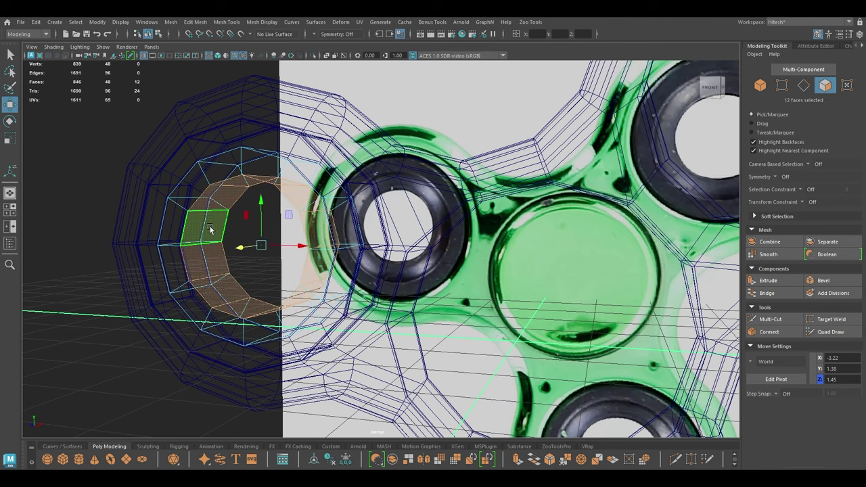
key("6")
left_click_drag(260, 224, 299, 220, "alt")
Extrude the inner ring's inner wall faces with Thickness 0.15 and Offset 0.19
key("ctrl+e")
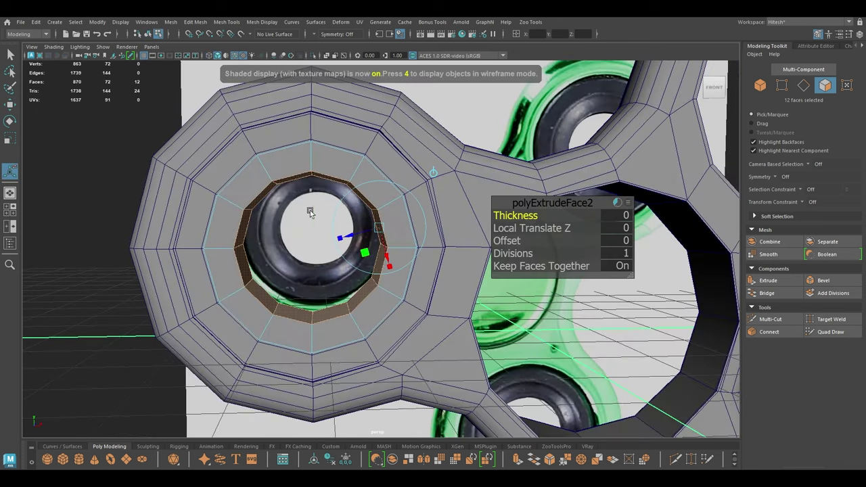
left_click_drag(513, 215, 518, 241)
middle_click_drag(519, 241, 525, 241)
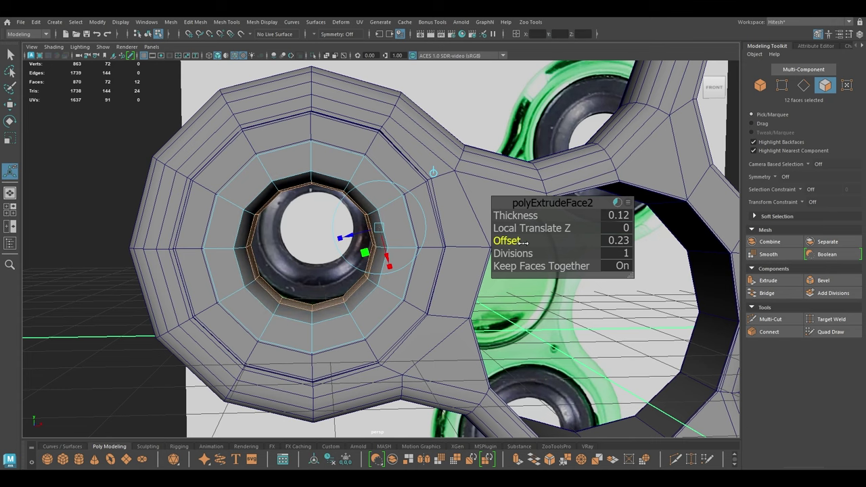
left_click_drag(287, 246, 251, 230, "alt")
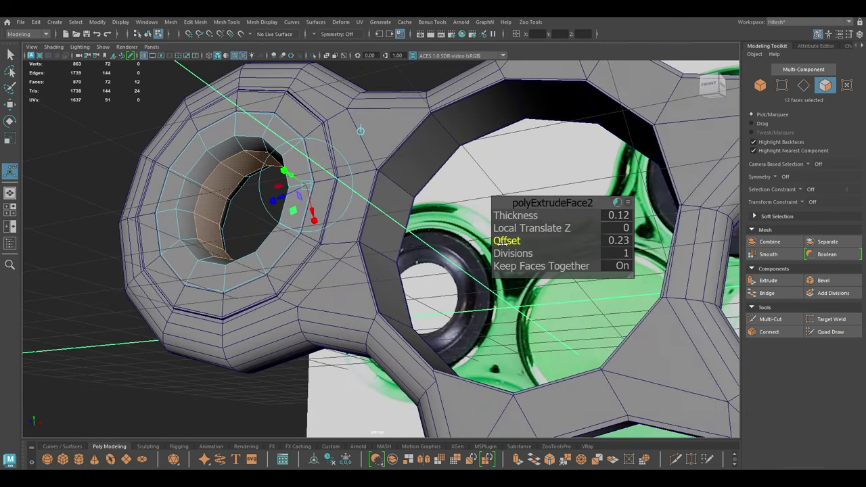
left_click_drag(510, 240, 509, 216)
left_click_drag(335, 238, 283, 221, "alt")
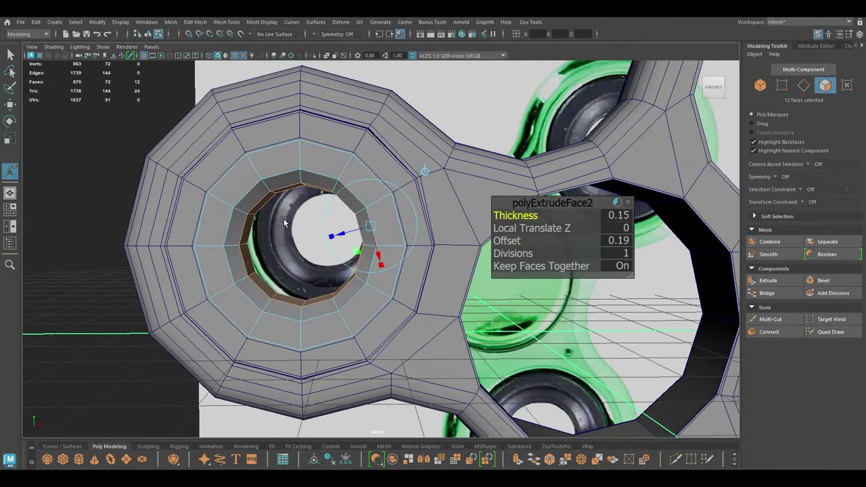
key("w")
Select the inner ring's outer, middle and inner edge loops on both the front and rear sides
right_click_drag(267, 190, 266, 149)
double_click(266, 147)
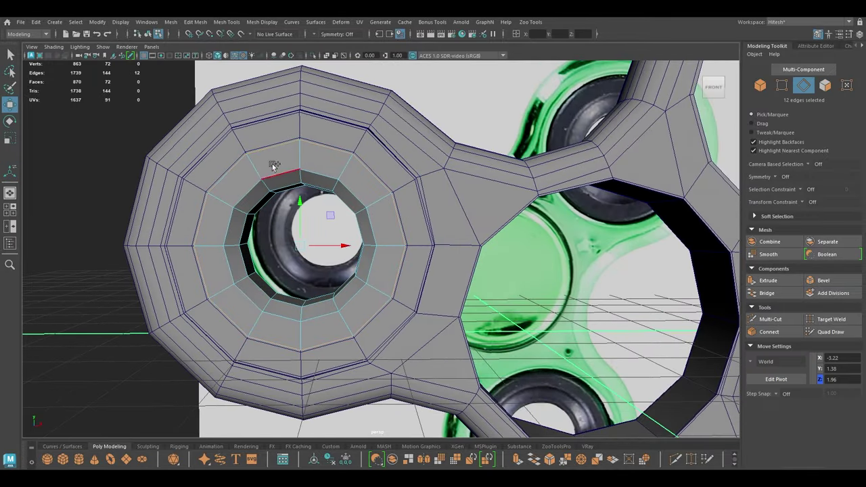
double_click(288, 195, "shift")
left_click_drag(288, 196, 462, 226, "alt")
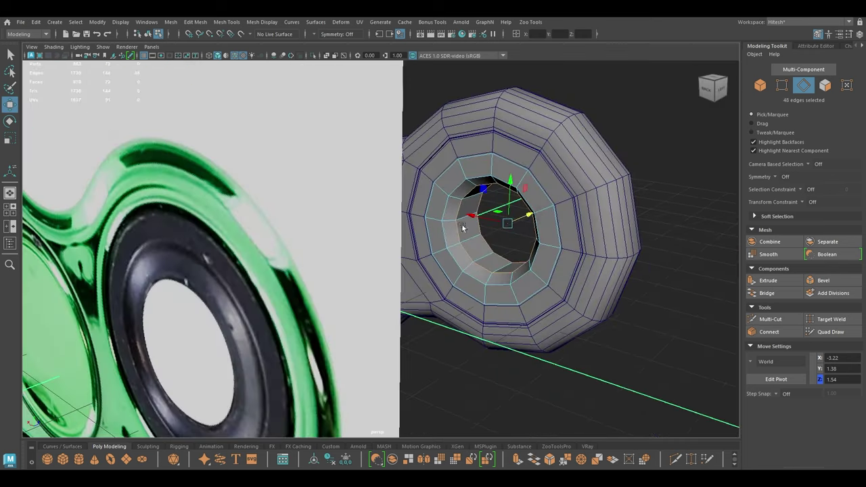
double_click(542, 220, "shift")
left_click_drag(553, 226, 395, 242, "alt")
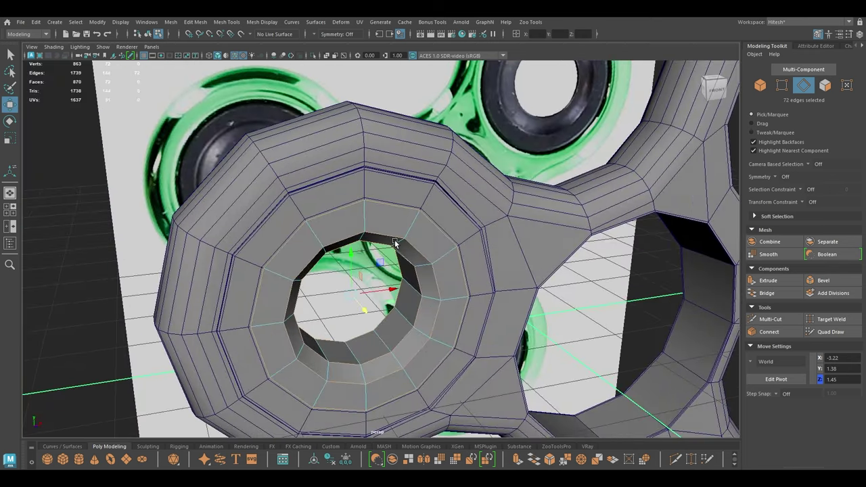
Bevel the inner ring's selected edge loops with Fraction 0.16 and Chamfer off
key("ctrl+b")
left_click_drag(353, 180, 330, 172, "alt")
scroll(330, 171, "up", 3)
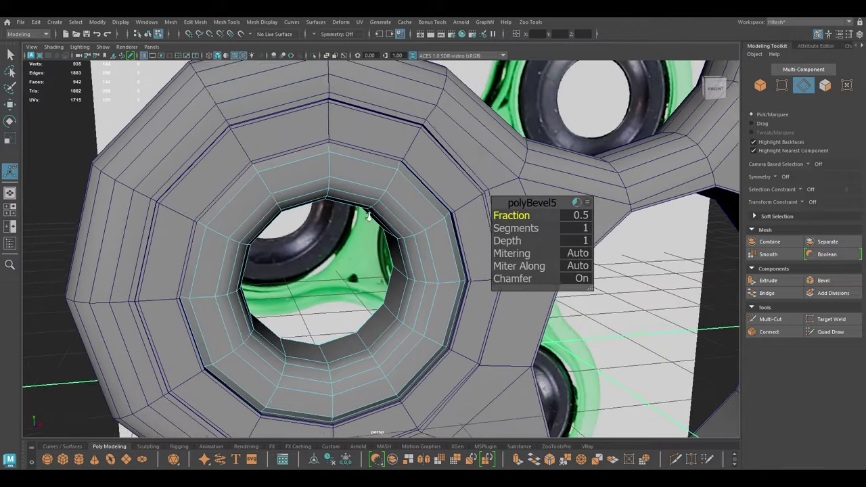
left_click_drag(513, 217, 502, 217)
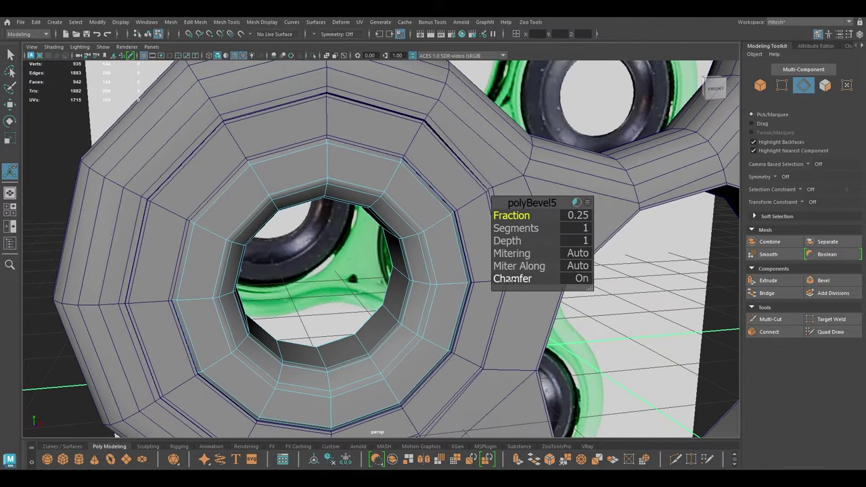
left_click(512, 278)
middle_click_drag(522, 216, 516, 215)
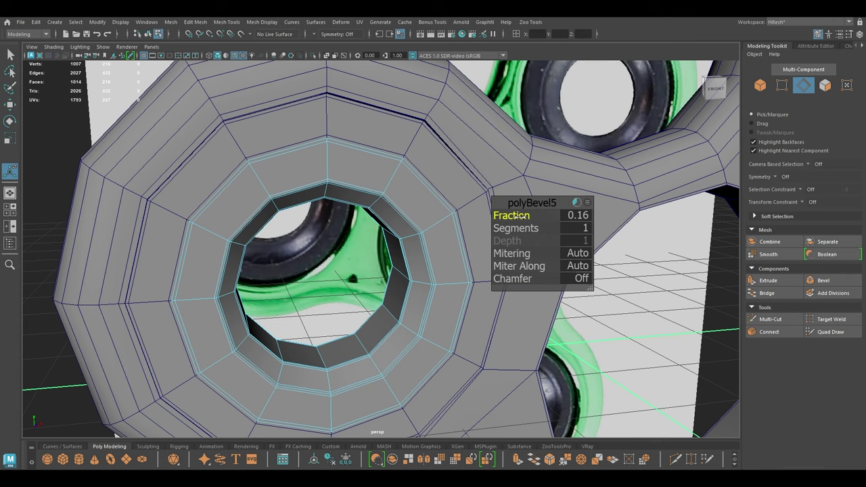
key("w")
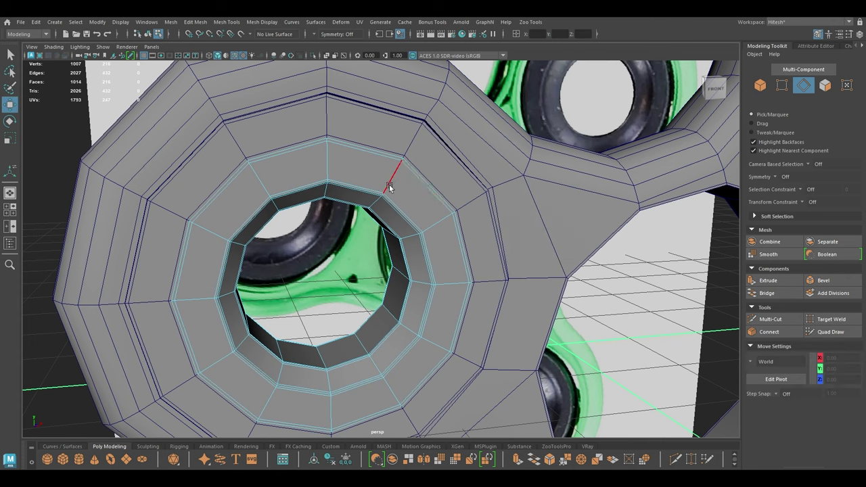
Return to object selection and turn on smooth mesh preview for the inner ring, outer ring and spinner body
right_click_drag(389, 185, 472, 143)
key("3")
left_click(406, 146)
key("3")
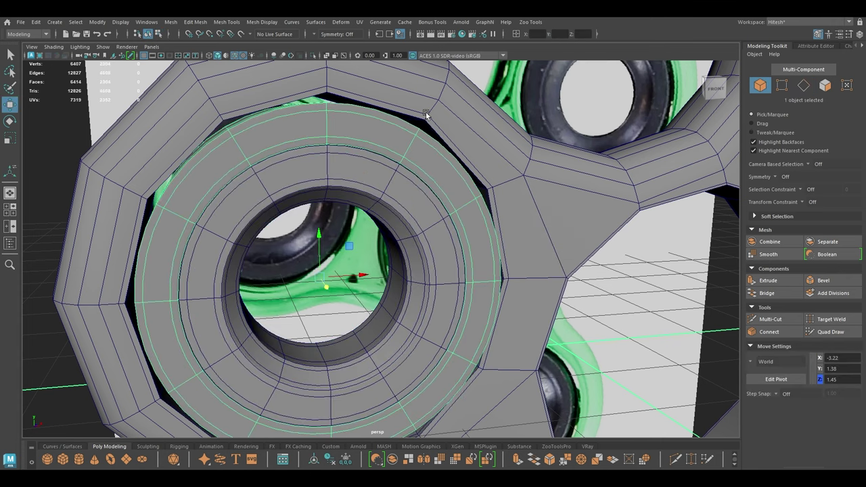
left_click(425, 113)
key("3")
Clear the selection, turn off wireframe on shaded and show the bearing in the front view
scroll(288, 193, "down", 4)
left_click(179, 277)
mouse_move(291, 279)
left_mouse_down("alt")
mouse_move(289, 193)
mouse_move(348, 177)
mouse_move(314, 182)
mouse_move(327, 212)
left_mouse_up("alt")
left_click(234, 57)
key("space")
middle_click_drag(327, 212, 267, 232, "alt")
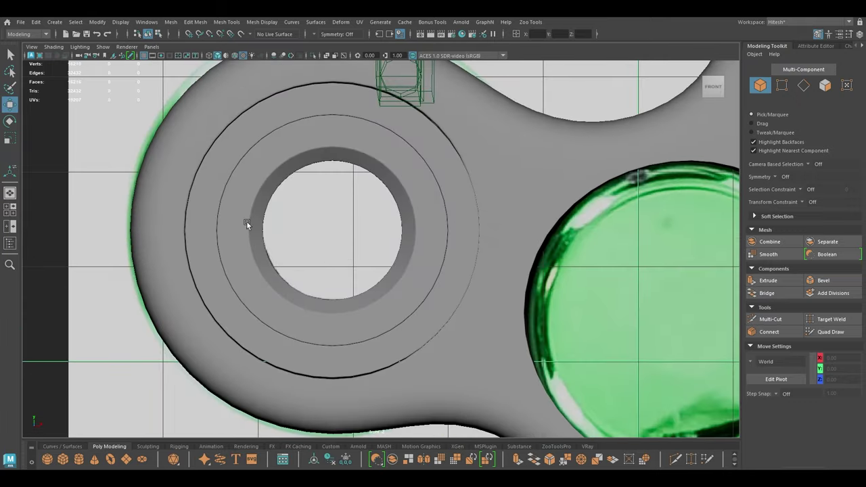
Select both bearing rings and move them slightly along X to -3.23 to centre them in the hole
left_click(247, 222)
left_click(103, 155)
left_click(252, 280)
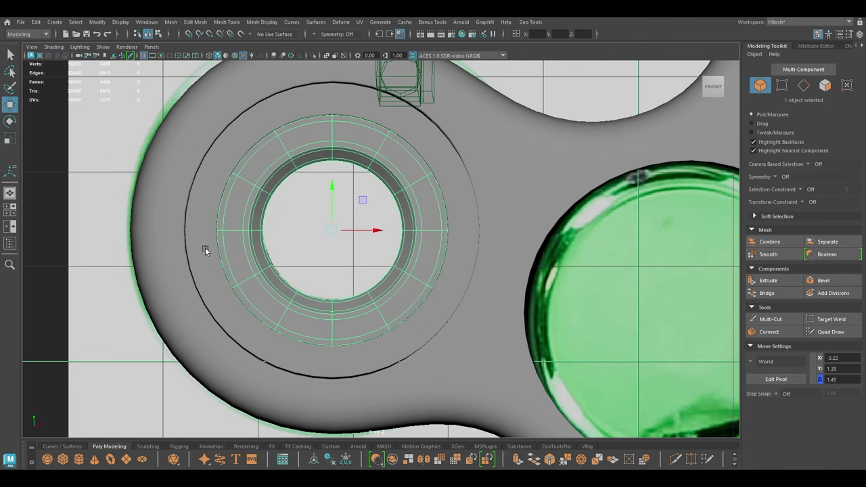
left_click(205, 247, "shift")
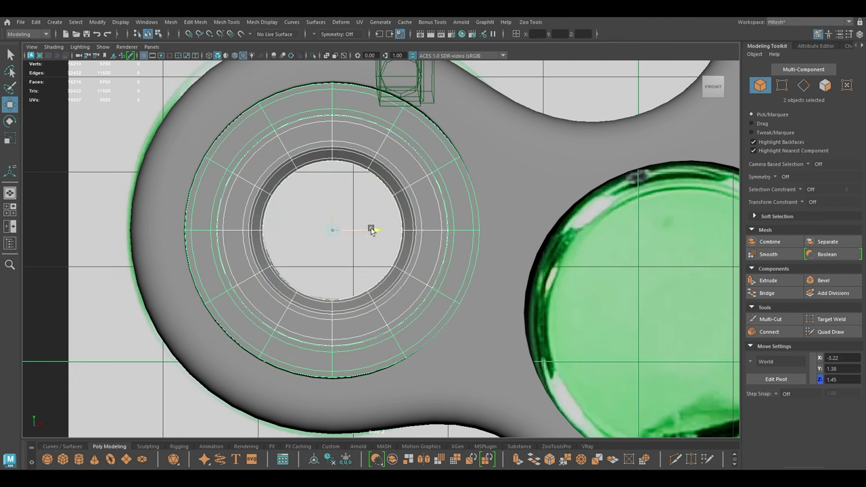
left_click_drag(371, 229, 370, 229)
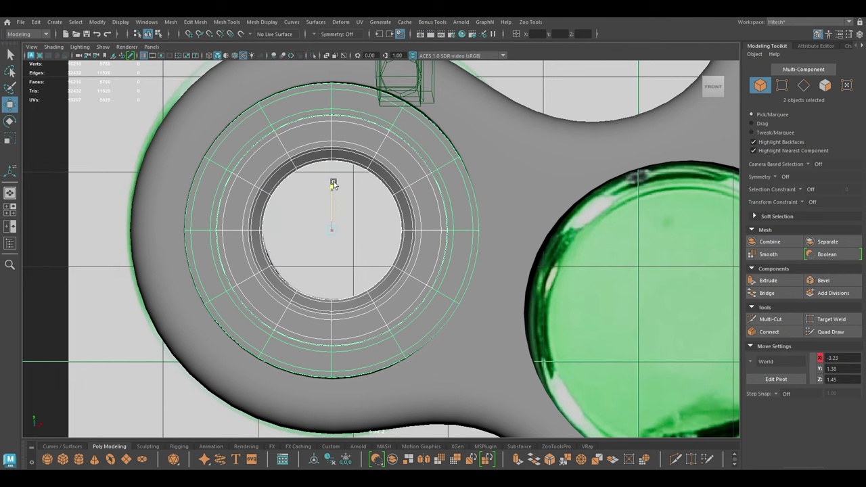
Scale both rings uniformly by a tiny amount, fine-tune their vertical position in the hole and deselect them
key("r")
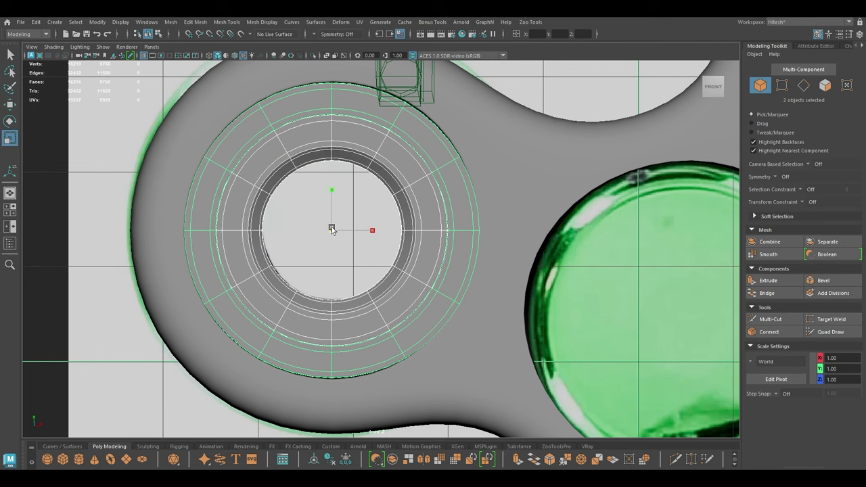
key("w")
key("r")
left_click_drag(331, 229, 330, 228)
key("w")
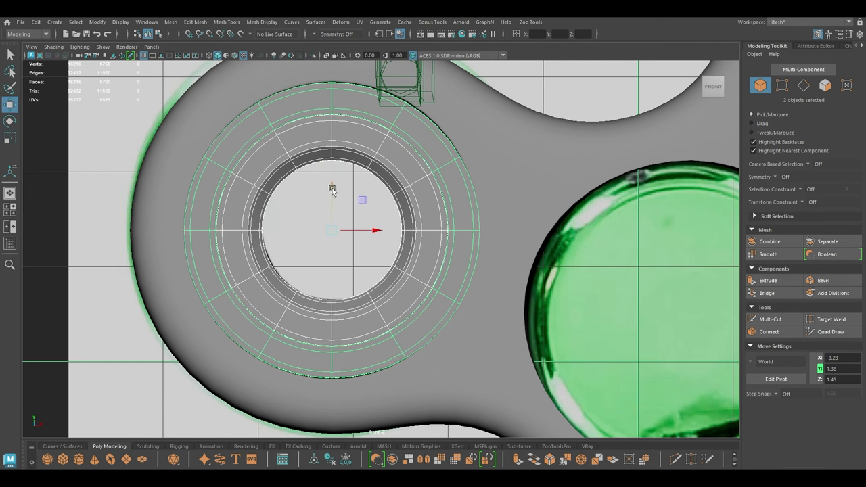
left_click_drag(332, 187, 333, 188)
left_click(123, 169)
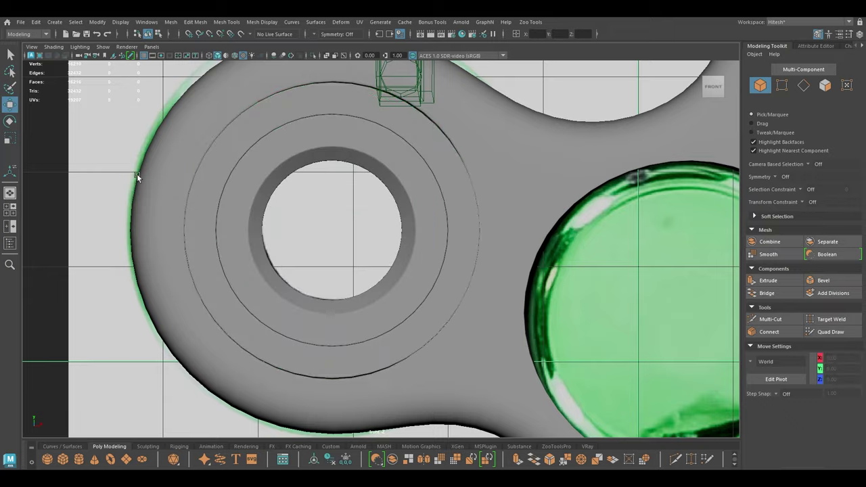
Duplicate both bearing rings fitted in the left arm's hole, working in the front view
left_click(136, 173)
key("space")
left_click_drag(137, 173, 286, 192)
left_click(155, 165)
scroll(220, 149, "down", 5)
key("space")
scroll(314, 224, "down", 8)
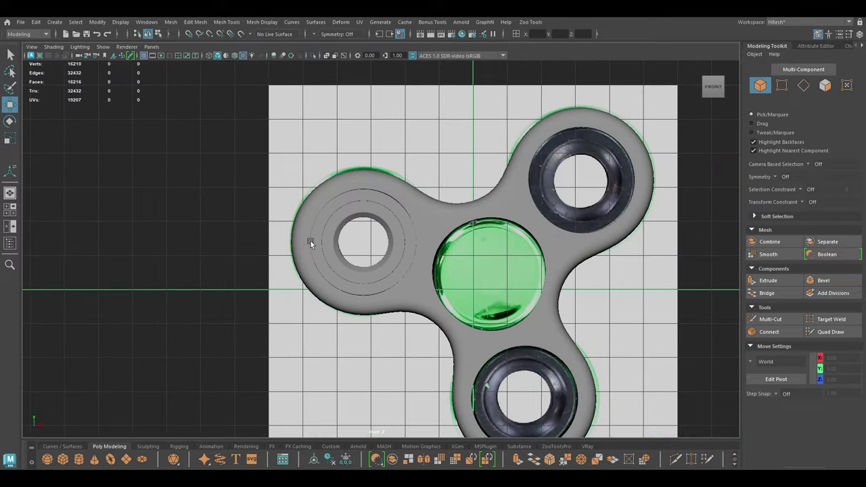
middle_click_drag(381, 250, 315, 254, "alt")
left_click(332, 232)
left_click(344, 241, "shift")
key("ctrl+d")
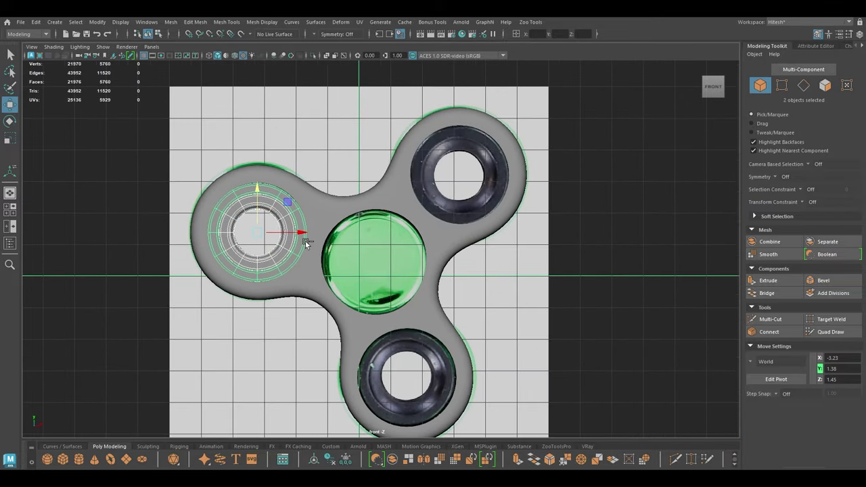
Move the duplicated rings into the upper-right arm's hole at X 3.19, Y 3.21
scroll(354, 345, "up", 4)
left_click_drag(263, 228, 535, 217)
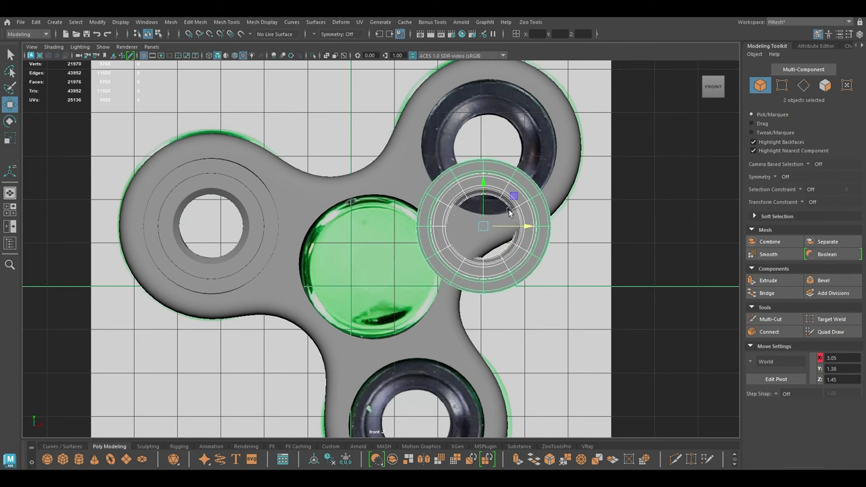
left_click_drag(484, 183, 484, 113)
middle_click_drag(501, 118, 395, 211, "alt")
scroll(410, 301, "up", 5)
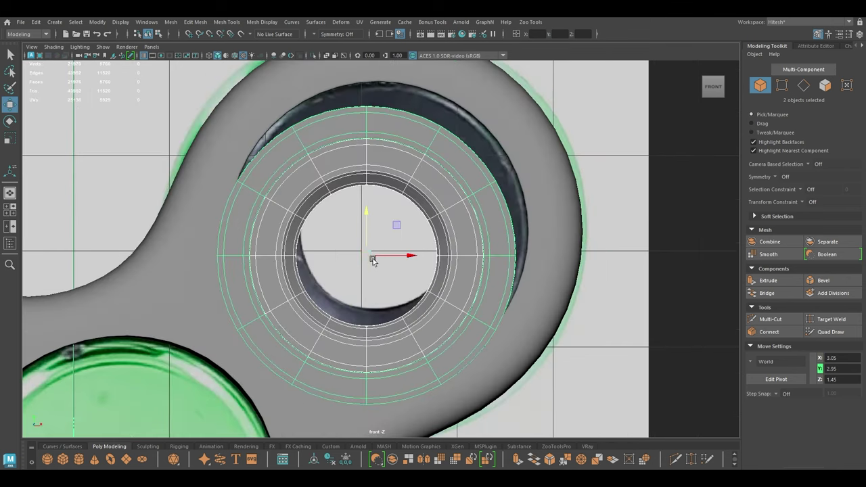
left_click_drag(372, 261, 380, 235)
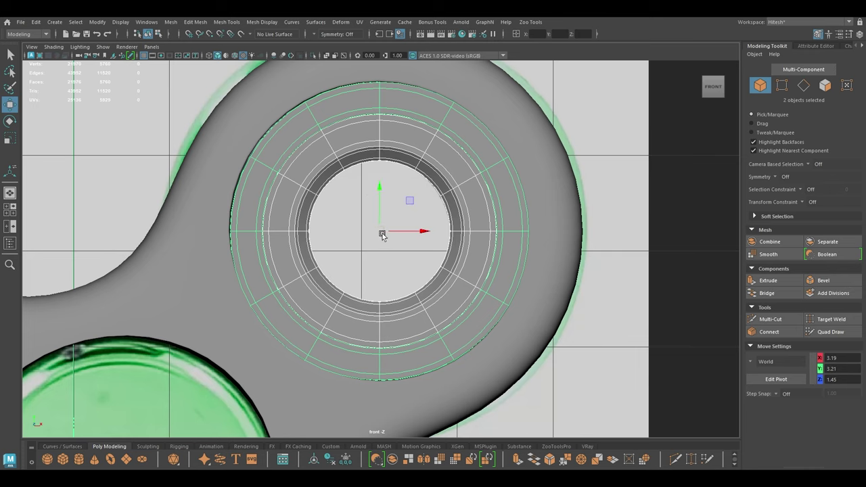
Nudge the upper-right ring pair along X to 3.18 to centre it in the hole, checking it unselected
scroll(394, 274, "up", 2)
mouse_move(380, 208)
middle_mouse_down("alt")
mouse_move(386, 254)
mouse_move(387, 215)
middle_mouse_up("alt")
left_click_drag(387, 210, 388, 211)
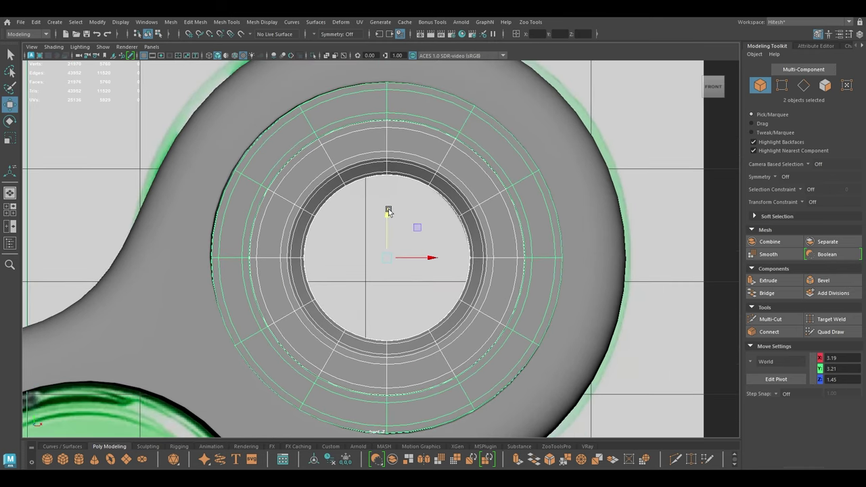
left_click(429, 258)
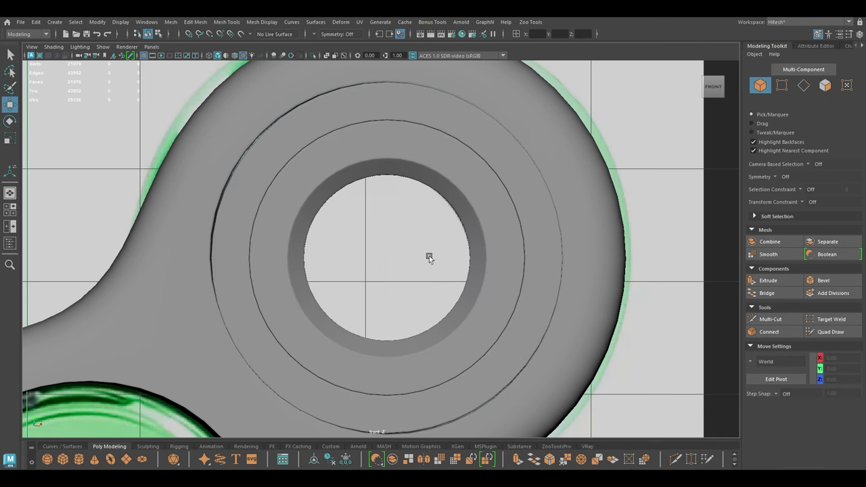
left_click(483, 253)
left_click(537, 261, "shift")
left_click_drag(435, 259, 435, 259)
scroll(643, 300, "down", 5)
left_click(644, 300)
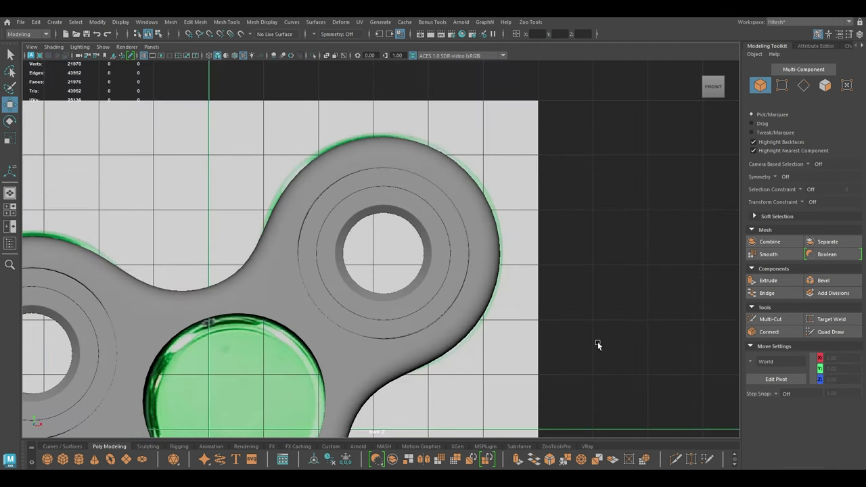
Select both bearing rings in the upper-right arm and duplicate them
middle_click_drag(556, 388, 583, 317, "alt")
scroll(543, 279, "down", 3)
middle_click_drag(420, 253, 429, 219, "alt")
left_click(414, 208)
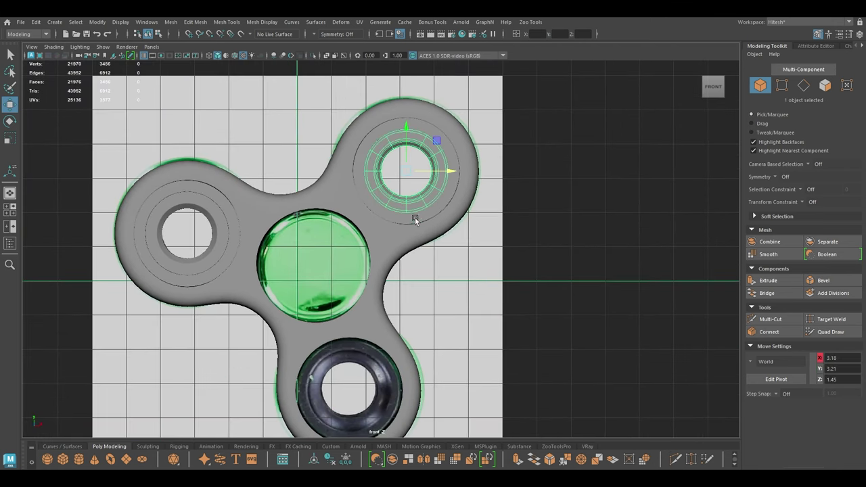
left_click(415, 218, "shift")
key("ctrl+d")
Move the new ring pair down into the lower arm's hole, centre it there and deselect it
left_click_drag(409, 174, 356, 390)
middle_click_drag(357, 391, 371, 255, "alt")
scroll(371, 255, "up", 8)
middle_click_drag(383, 410, 436, 368, "alt")
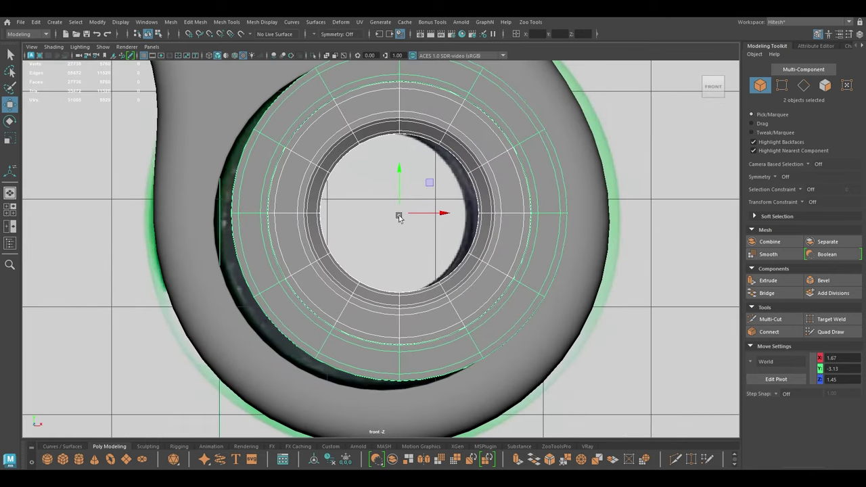
left_click_drag(398, 215, 382, 225)
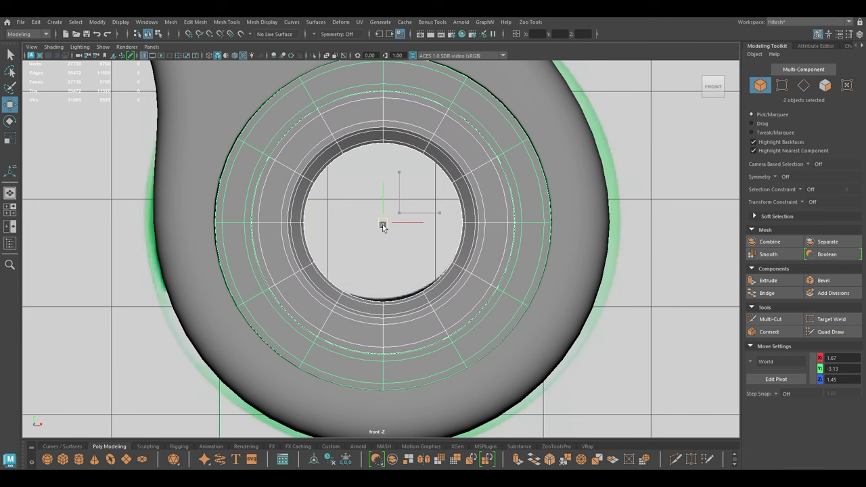
middle_click_drag(382, 255, 384, 282, "alt")
left_click(679, 226)
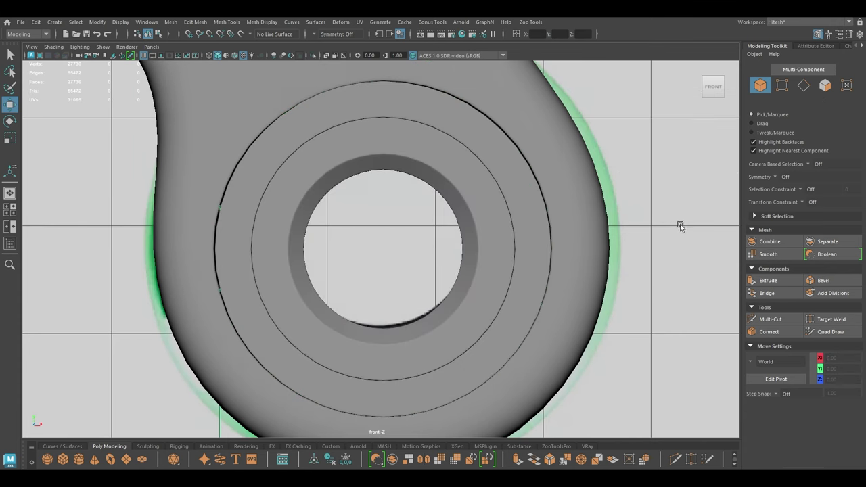
Create a polygon cylinder near the central hole and rotate it about X so its cap faces the front
key("space")
left_click_drag(679, 229, 524, 297)
scroll(535, 247, "down", 3)
key("space")
right_click_drag(524, 296, 421, 119, "alt")
middle_click_drag(421, 119, 437, 293, "alt")
scroll(453, 219, "up", 3)
right_click_drag(392, 207, 342, 211, "shift")
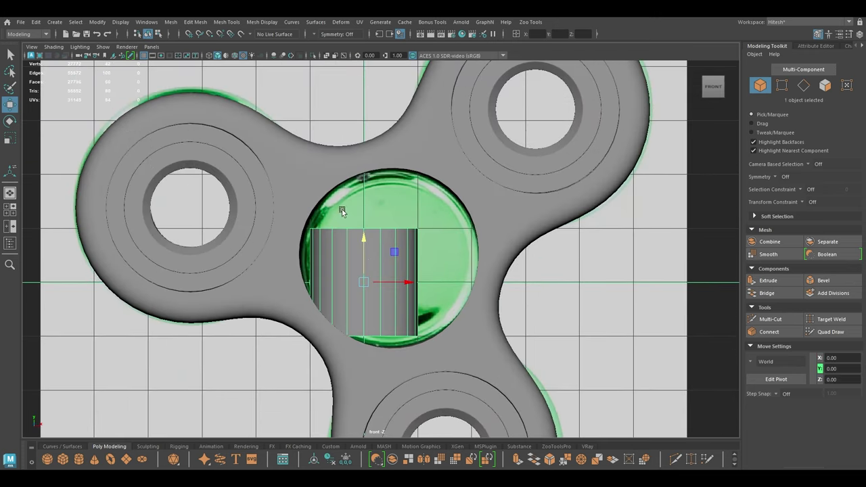
key("e")
left_click_drag(362, 275, 359, 329)
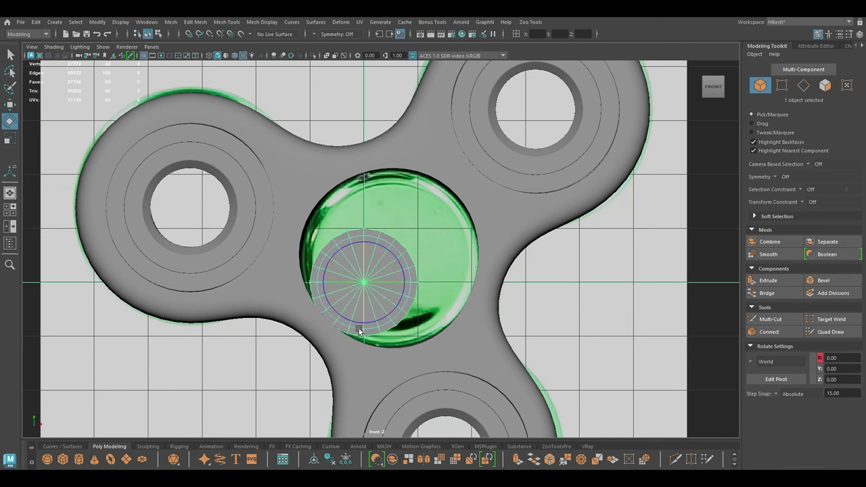
Move the cylinder to the centre of the spinner's middle hole and set its axis subdivisions to 12
key("w")
left_click_drag(364, 278, 392, 256)
key("t")
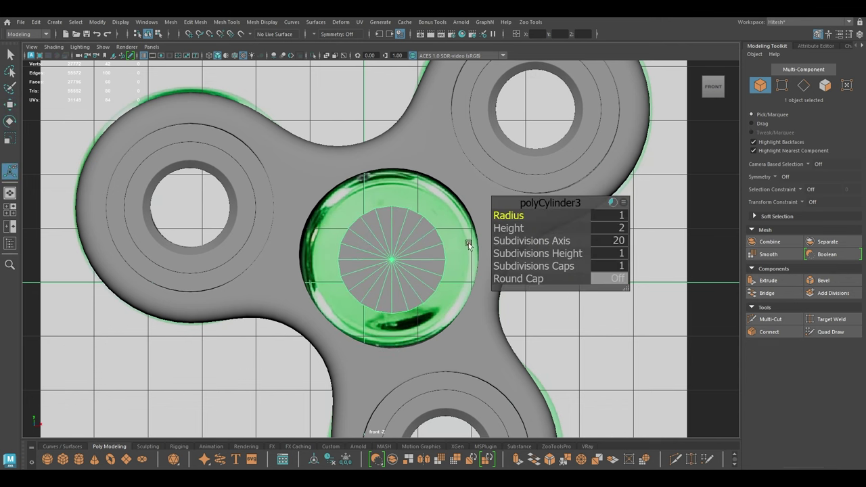
left_click(607, 242)
type("12")
key("Return")
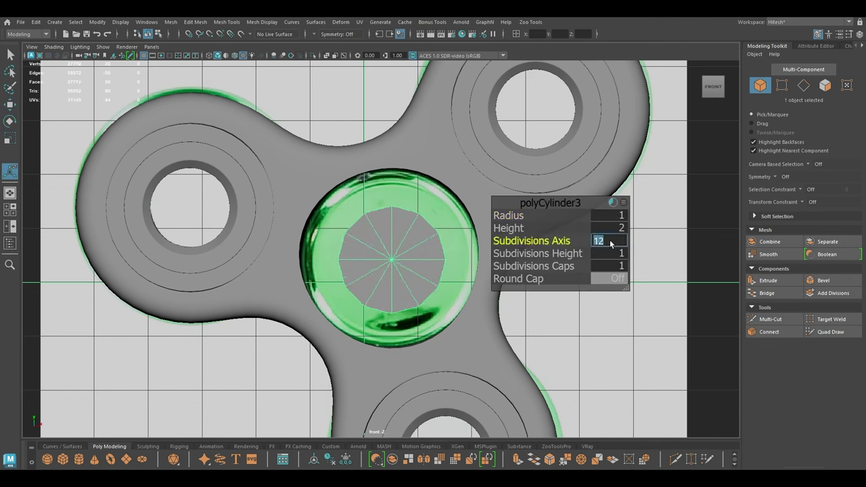
Set the cylinder's radius to 1.69 and nudge it vertically to Y 0.42 within the central hole
key("w")
key("t")
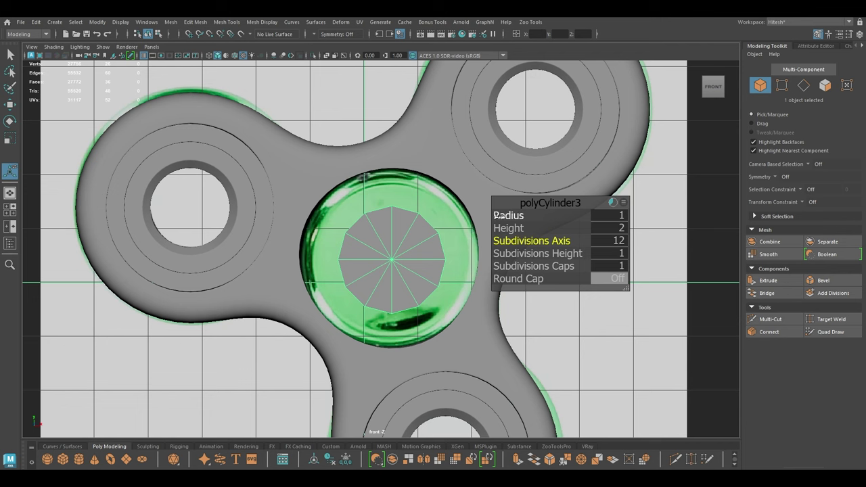
left_click_drag(502, 217, 535, 220)
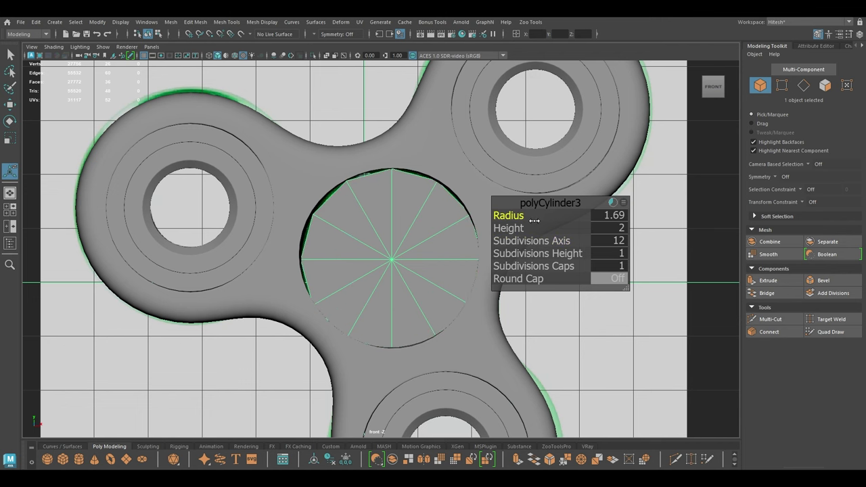
key("w")
left_click_drag(393, 221, 394, 220)
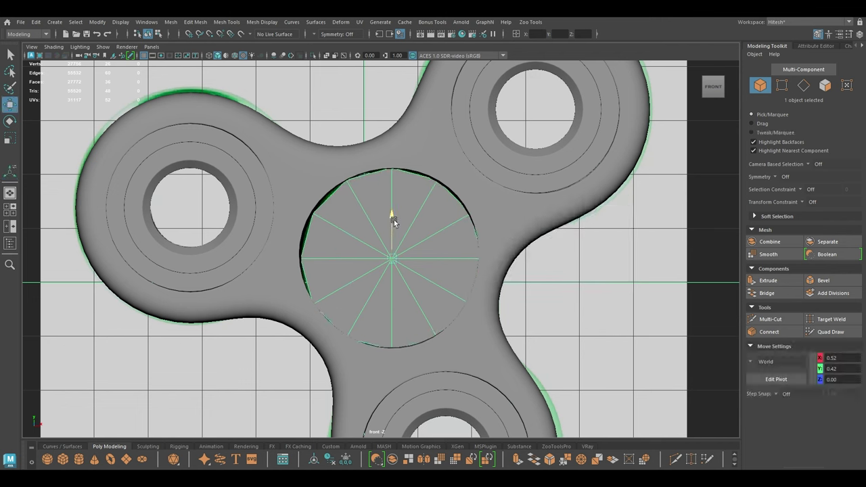
Select the spinner body and turn off its smooth mesh preview, undoing any accidental move
left_click(334, 167)
key("1")
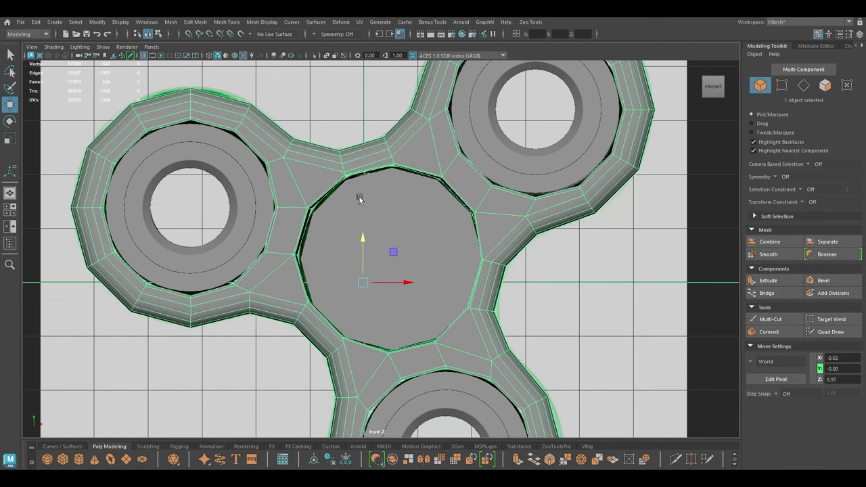
left_click_drag(362, 242, 391, 219)
key("ctrl+z")
Position the cylinder at X 0.48, Y 0.46 and set its radius to 1.72 to match the unsmoothed hole
left_click(401, 234)
left_click_drag(427, 257, 427, 257)
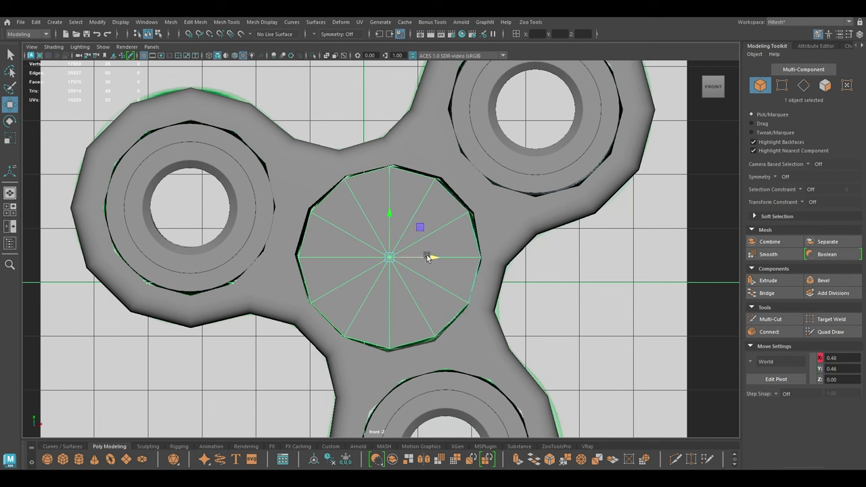
key("t")
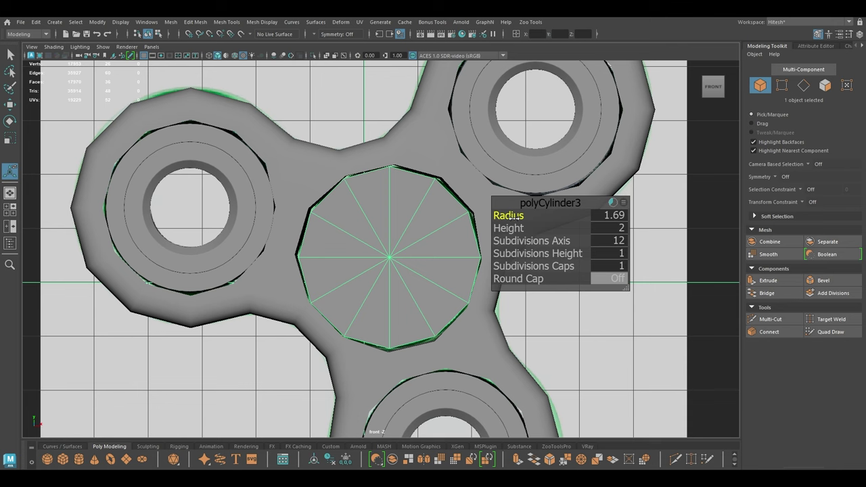
left_click_drag(515, 216, 516, 216)
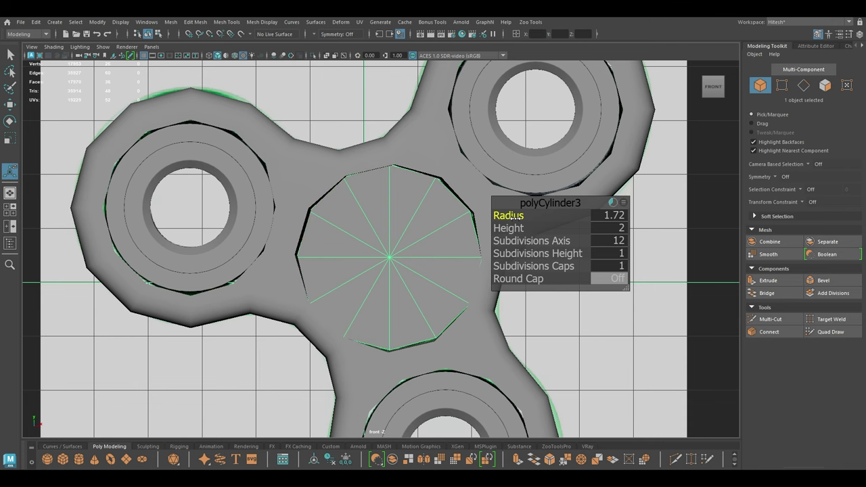
key("w")
Switch to the perspective view with textured shading and turn smooth mesh preview back on for the spinner body
key("space")
left_click(458, 217)
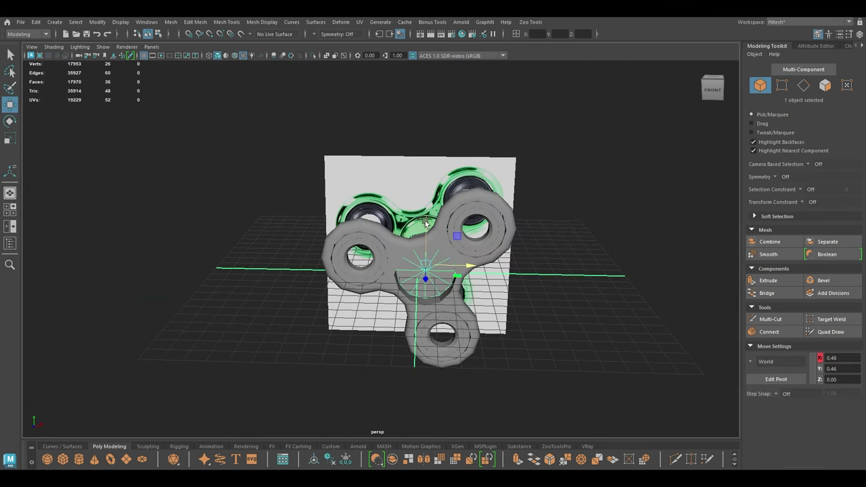
key("6")
left_click_drag(425, 223, 470, 269, "alt")
left_click_drag(470, 169, 457, 177, "alt")
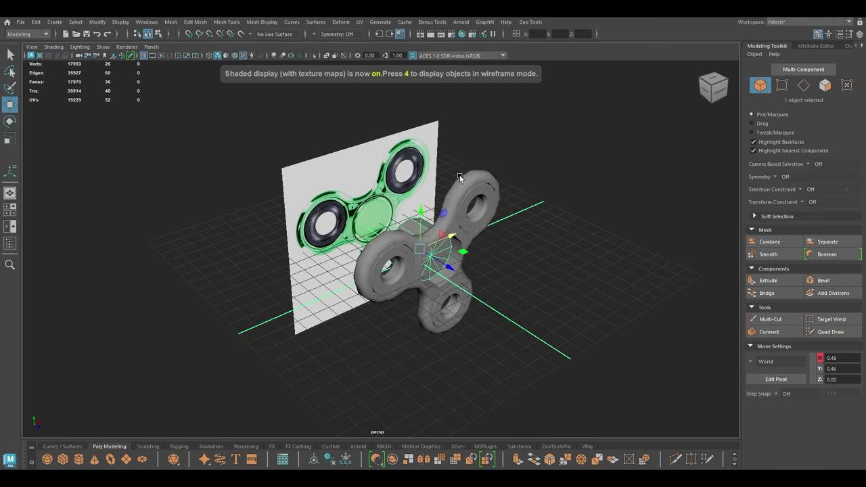
left_click(458, 190)
key("3")
left_click(522, 235)
Flatten the central cylinder along its depth and move it along Z to 1.38 into the body
scroll(507, 258, "up", 3)
left_click_drag(509, 249, 481, 230, "alt")
left_click(462, 262)
key("r")
key("w")
left_click_drag(481, 230, 421, 232, "alt")
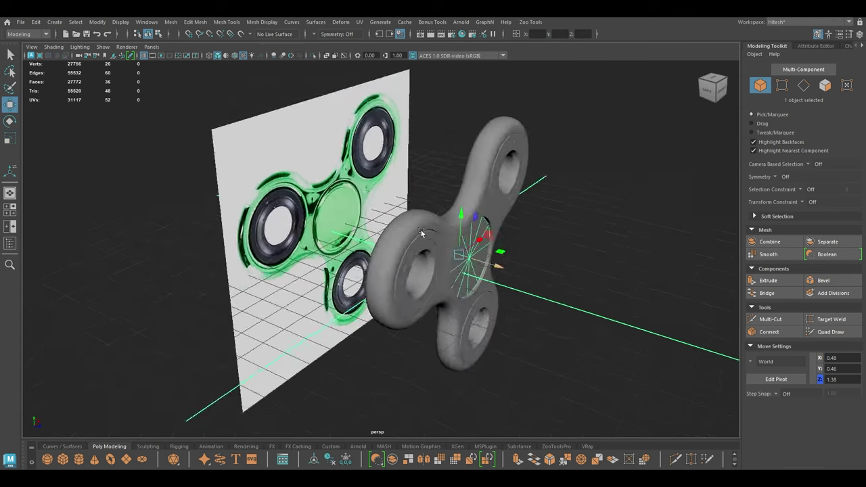
Fine-tune the cylinder's depth in the central hole to Z 1.51 and deselect it
right_click_drag(422, 232, 467, 284, "alt")
left_click_drag(467, 284, 506, 309, "alt")
left_click_drag(518, 249, 515, 249)
left_click_drag(517, 249, 521, 250)
left_click_drag(504, 264, 457, 226, "alt")
left_click(517, 249)
key("space")
key("space")
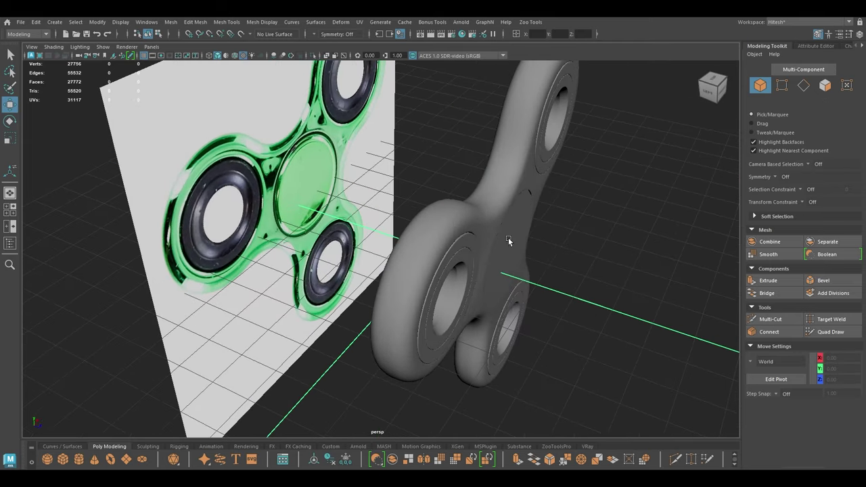
Using the left view in wireframe, move the cylinder's back vertices along Z to 0.94, and restore textured shading in perspective
left_click(509, 240)
key("space")
left_click_drag(512, 238, 470, 227)
scroll(520, 418, "up", 3)
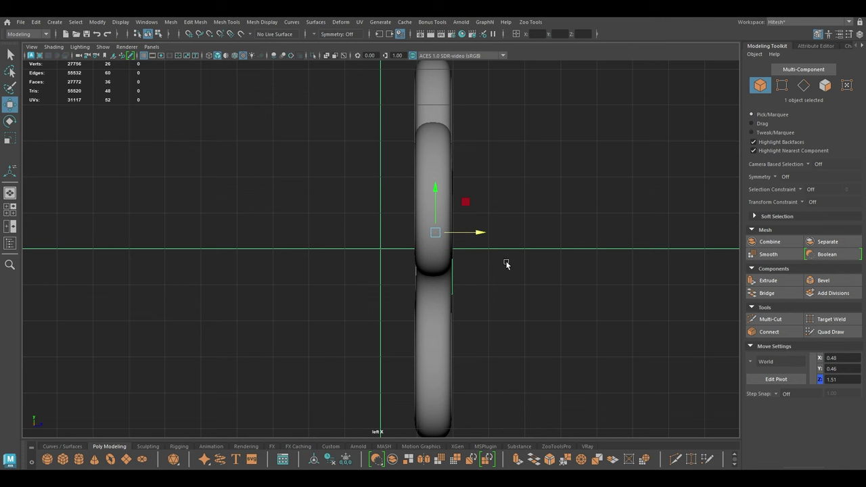
key("4")
right_click_drag(549, 214, 496, 202)
left_click_drag(518, 133, 440, 363)
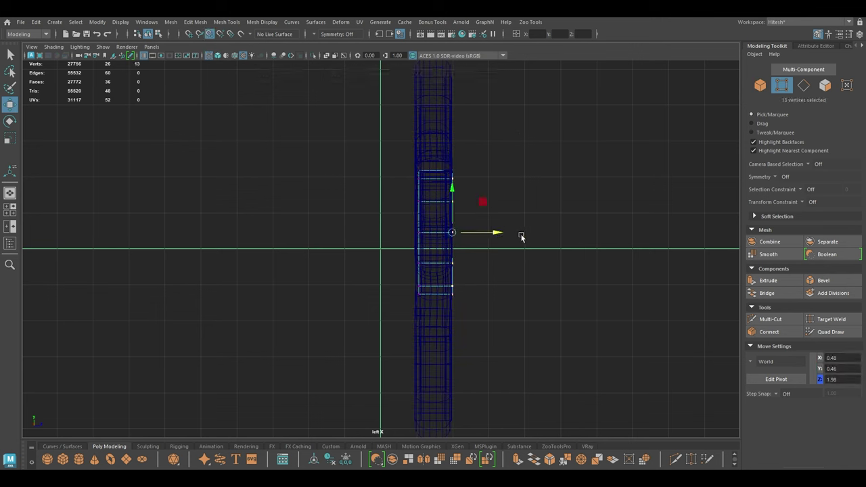
left_click_drag(358, 144, 441, 331)
mouse_move(461, 232)
left_mouse_down()
mouse_move(351, 239)
mouse_move(414, 234)
mouse_move(440, 218)
left_mouse_up()
key("space")
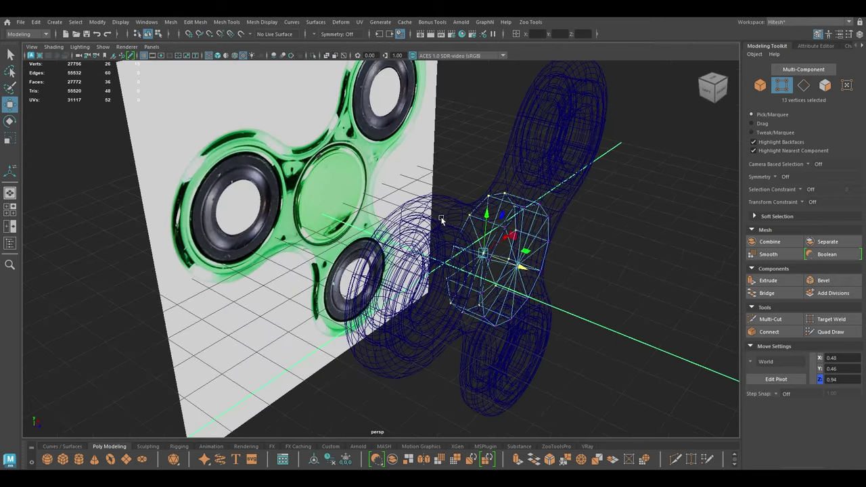
key("6")
left_click_drag(498, 246, 484, 245, "alt")
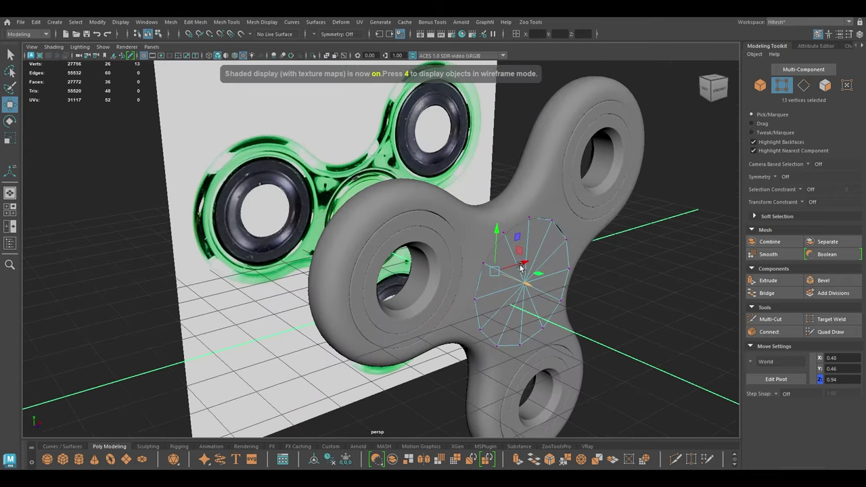
right_click_drag(521, 266, 563, 198)
key("r")
left_click_drag(502, 293, 540, 267, "alt")
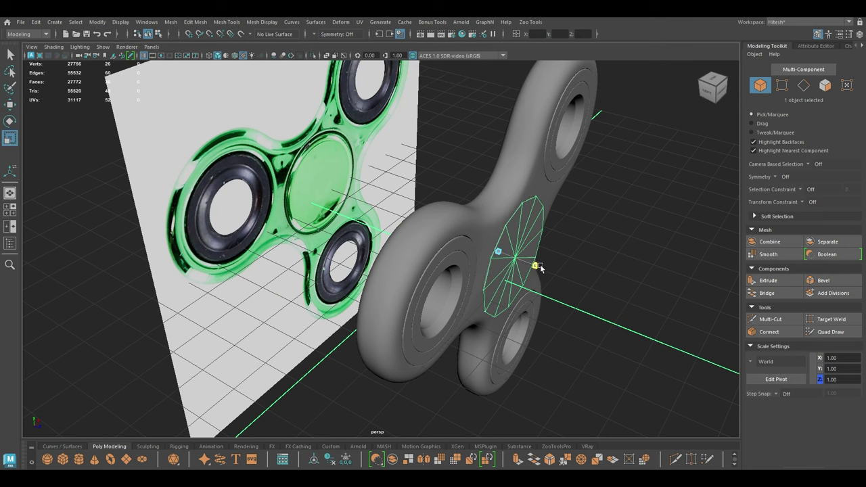
key("ctrl+z")
right_click_drag(524, 213, 524, 246)
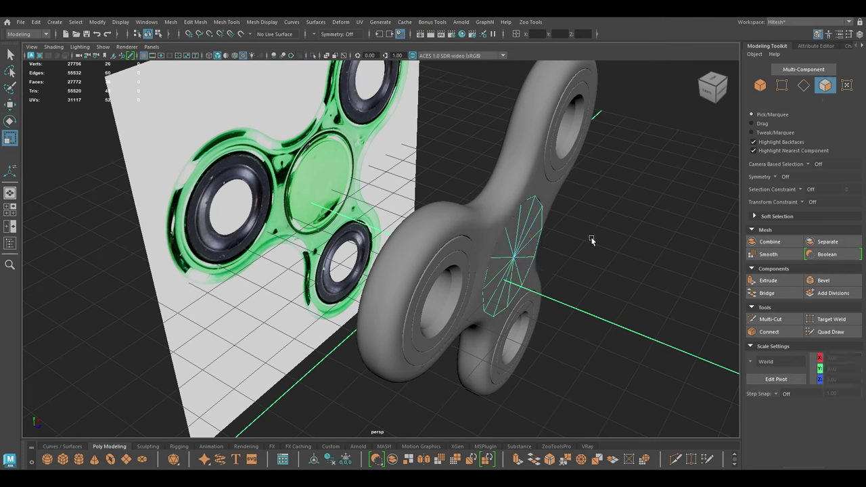
mouse_move(535, 232)
left_mouse_down()
mouse_move(507, 269)
mouse_move(521, 230)
left_mouse_up()
mouse_move(519, 214)
right_mouse_down()
mouse_move(514, 332)
mouse_move(516, 316)
right_mouse_up()
key("w")
mouse_move(460, 315)
left_mouse_down("alt")
mouse_move(537, 318)
mouse_move(523, 309)
left_mouse_up("alt")
key("ctrl+z")
key("ctrl+z")
key("ctrl+z")
key("ctrl+z")
Move the cylinder's selected back vertices along Z to 0.99 and check the fit in perspective
key("space")
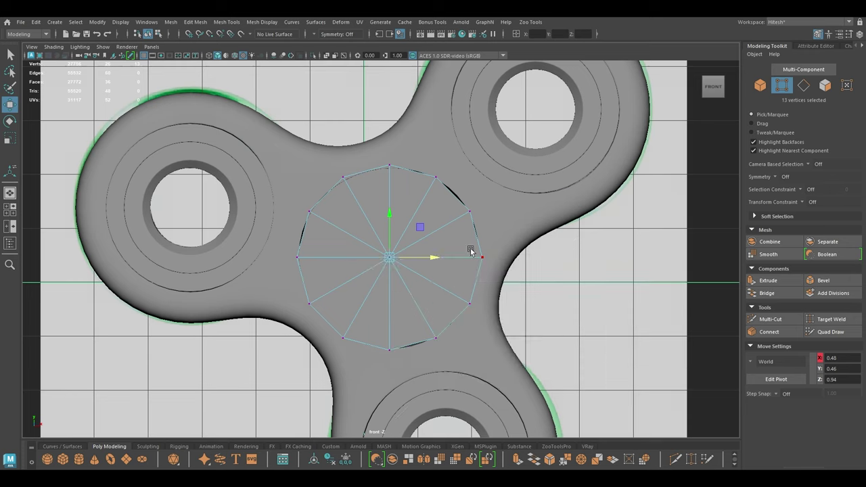
key("space")
left_click_drag(469, 249, 471, 241)
left_click_drag(428, 204, 399, 195, "alt")
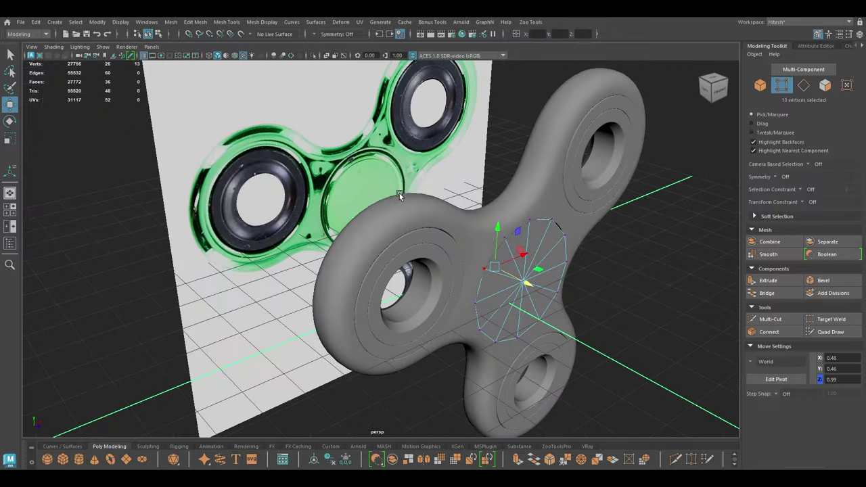
Extrude the central cylinder's end cap faces with a thickness of 0.06 and an offset of 0.09
right_click_drag(539, 212, 540, 246)
key("Tab")
mouse_move(567, 268)
left_mouse_down()
mouse_move(526, 293)
mouse_move(542, 271)
mouse_move(603, 255)
left_mouse_up()
right_click_drag(596, 213, 595, 317)
left_click_drag(595, 317, 525, 277, "alt")
key("ctrl+e")
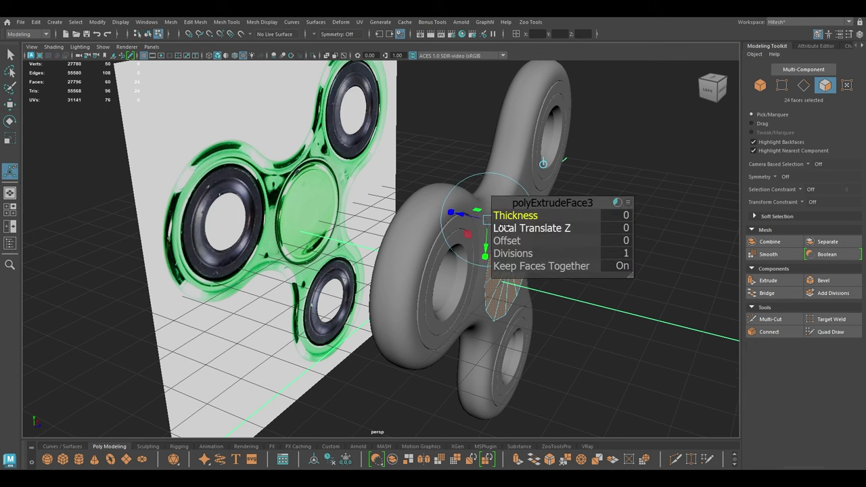
left_click_drag(501, 213, 508, 241)
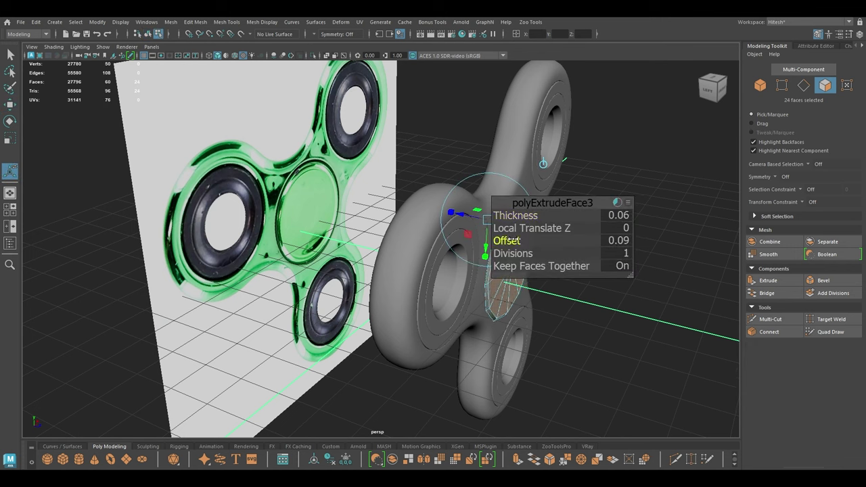
Return the central cap to object selection and isolate it by hiding all other objects
key("w")
left_click_drag(528, 248, 494, 233, "alt")
right_click_drag(512, 252, 559, 205)
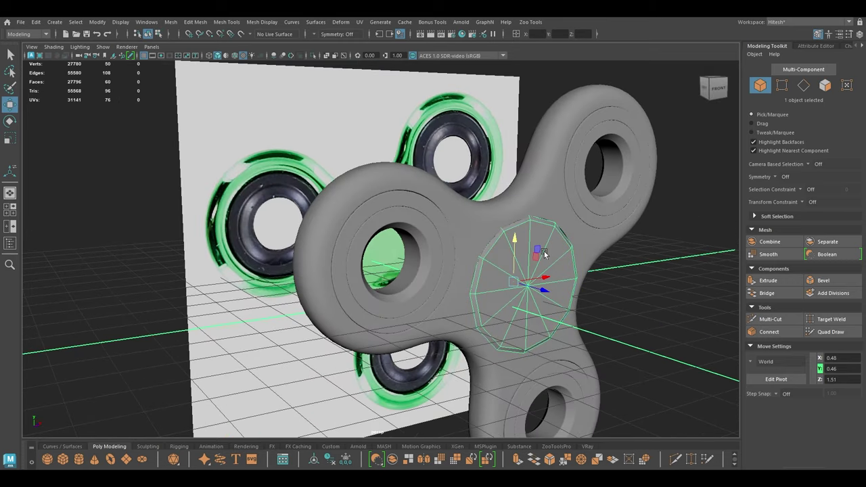
key("alt+h")
Bevel the four edge loops around the cap's front and back rims, reducing the bevel fraction
right_click_drag(544, 252, 543, 154)
left_click_drag(543, 154, 526, 191, "alt")
double_click(518, 224)
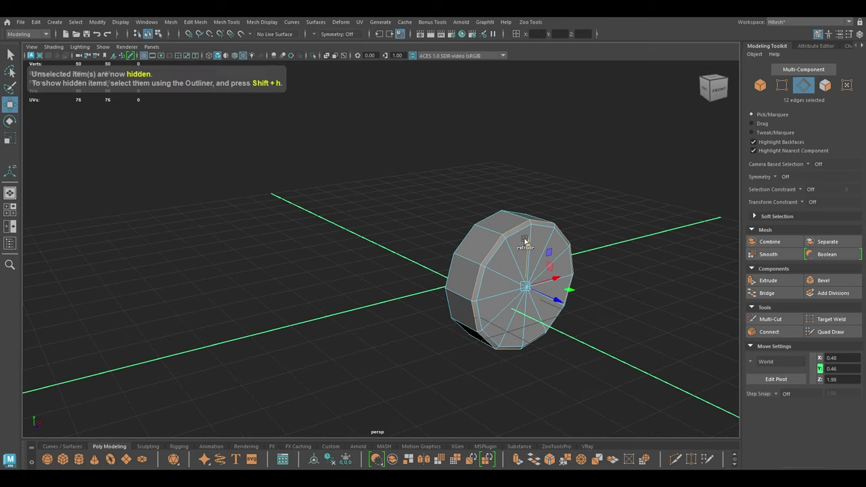
double_click(518, 235, "shift")
left_click_drag(507, 266, 584, 264, "alt")
double_click(430, 215, "shift")
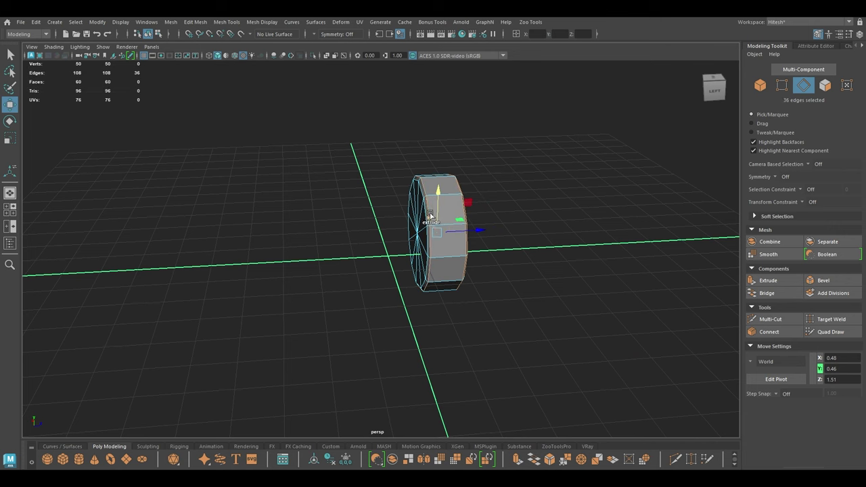
key("ctrl+b")
left_click_drag(492, 219, 258, 282, "alt")
middle_click_drag(443, 260, 395, 265, "alt")
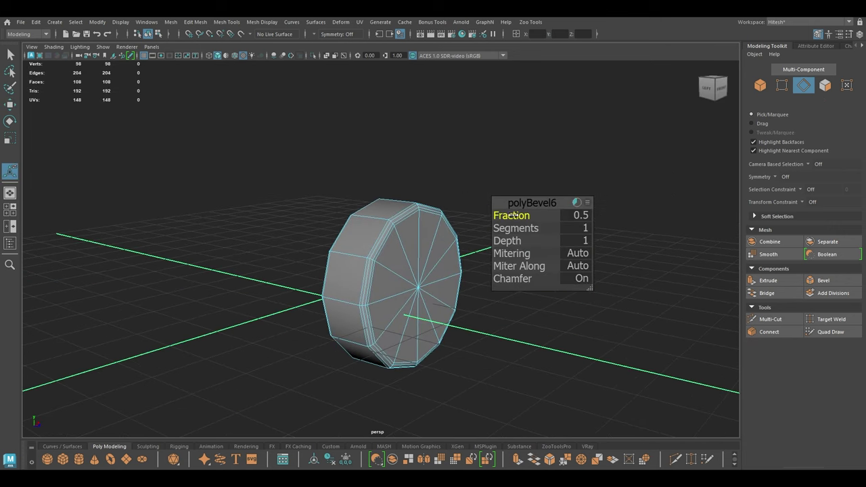
left_click_drag(514, 215, 503, 214)
key("w")
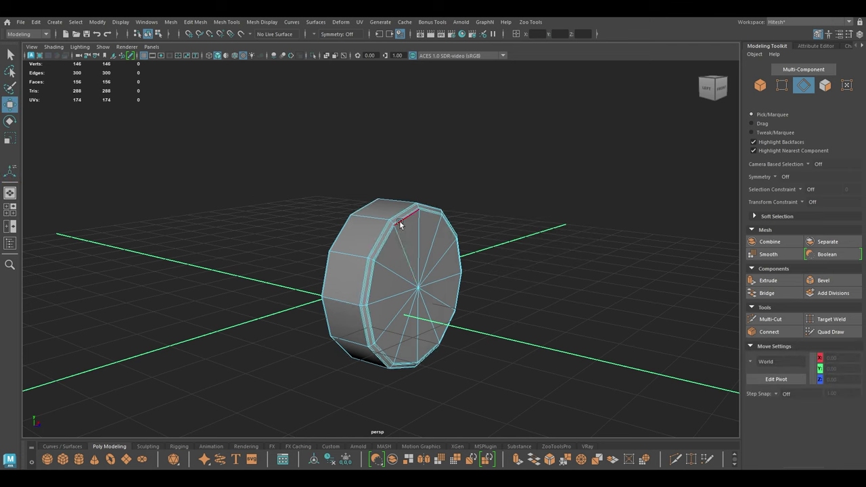
Turn on smooth preview for the bevelled cap and bring the rest of the spinner back into display
right_click_drag(400, 223, 500, 160)
key("3")
left_click(497, 206)
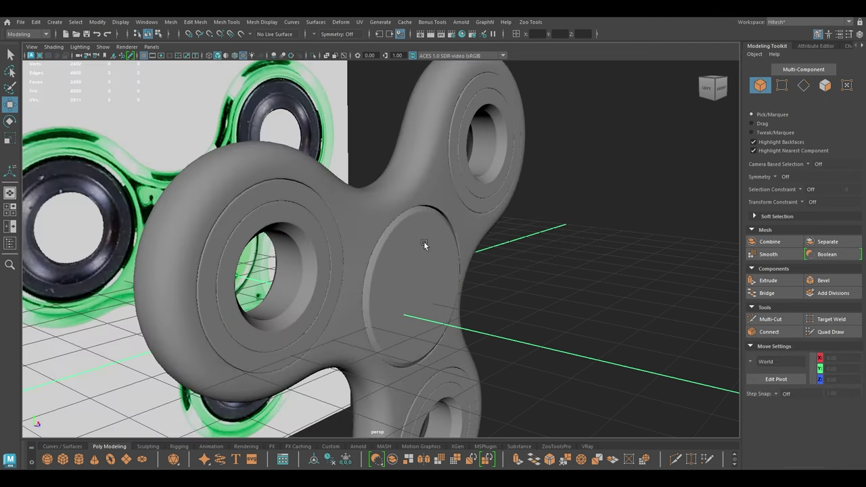
Using the front view around the central hole, turn off smooth preview for the spinner body
left_click(468, 280)
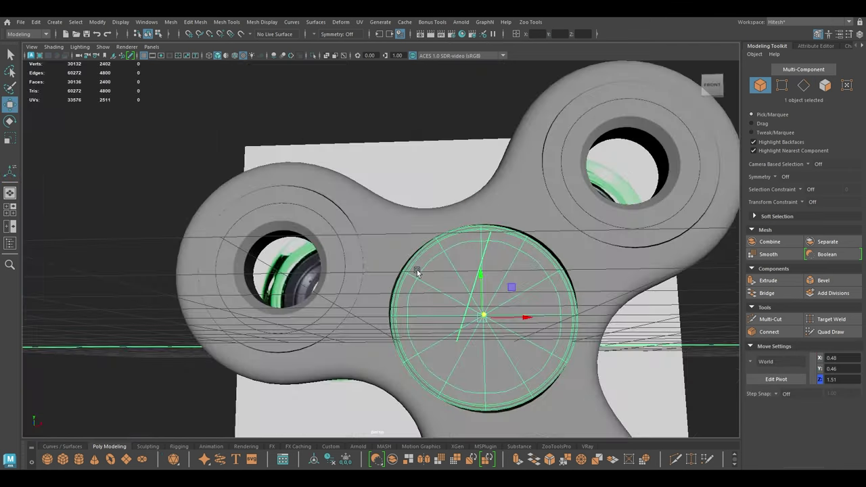
key("space")
left_click_drag(416, 278, 434, 295)
scroll(435, 284, "up", 1)
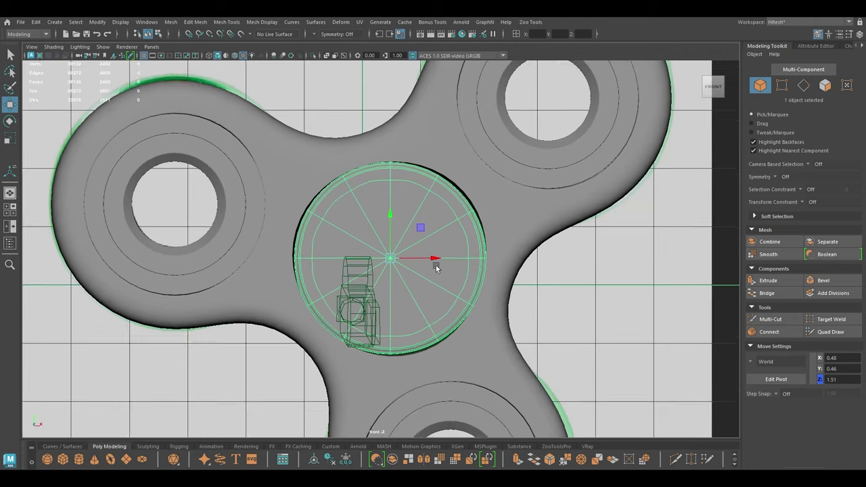
middle_click_drag(433, 246, 439, 257, "alt")
left_click(474, 206)
scroll(517, 262, "up", 2)
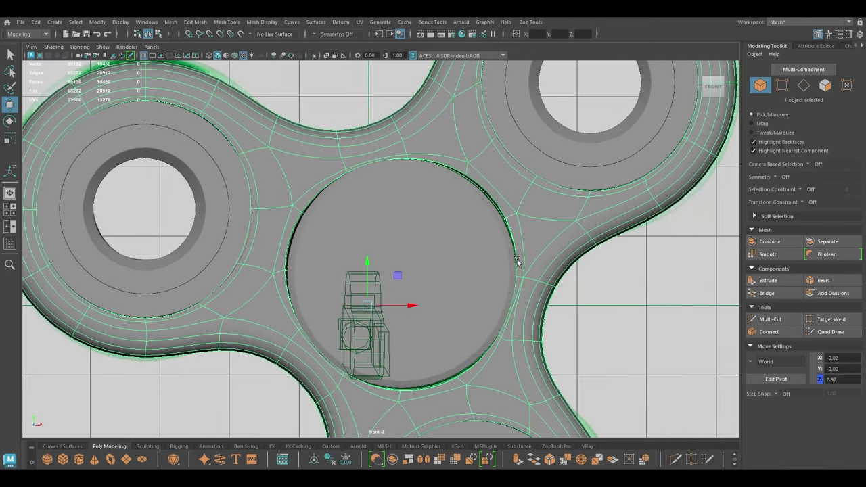
key("1")
middle_click_drag(500, 207, 476, 217, "alt")
scroll(483, 216, "up", 1)
Turn off smooth preview for the central cap too, and select the body for rim editing
right_click_drag(498, 211, 444, 200)
scroll(500, 259, "up", 1)
left_click(512, 216)
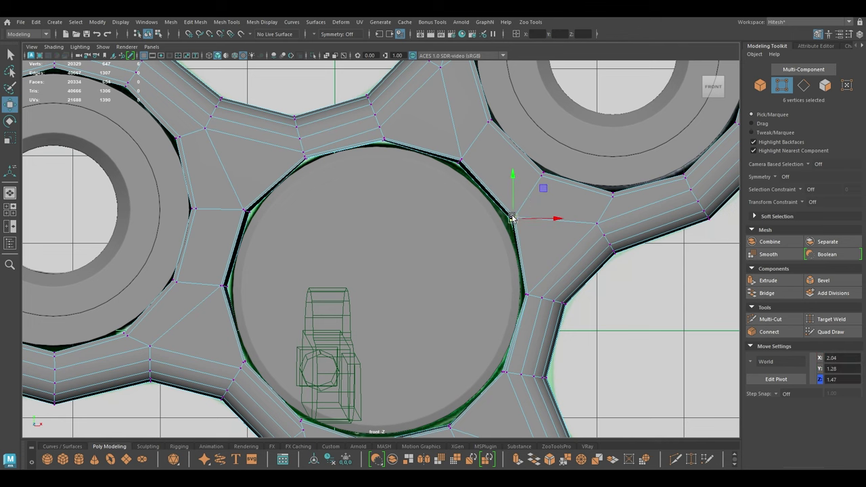
key("F8")
left_click(493, 224)
key("1")
left_click(543, 200)
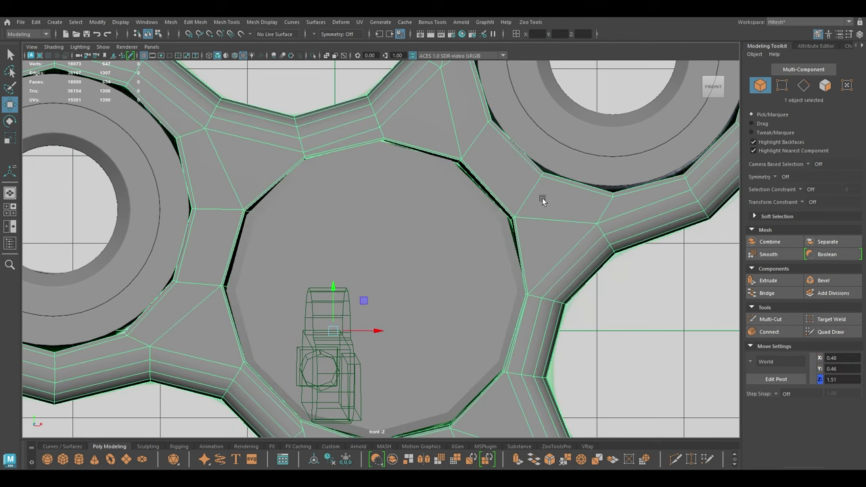
Adjust the body vertices around the upper half of the central hole to follow the cap's outline
right_click_drag(543, 200, 499, 203)
mouse_move(502, 208)
left_mouse_down()
mouse_move(521, 227)
mouse_move(509, 217)
left_mouse_up()
left_click_drag(467, 167, 456, 155)
left_click_drag(464, 162, 455, 163)
mouse_move(395, 132)
left_mouse_down()
mouse_move(377, 148)
mouse_move(382, 140)
left_mouse_up()
left_click_drag(239, 198, 250, 214)
left_click_drag(223, 292, 224, 293)
left_click_drag(214, 288, 217, 293)
Adjust the body vertices around the lower half of the central hole to follow the cap's outline
middle_click_drag(257, 300, 268, 213, "alt")
left_click_drag(398, 337, 385, 352)
left_click_drag(449, 316, 462, 333)
mouse_move(514, 287)
left_mouse_down()
mouse_move(517, 293)
mouse_move(516, 284)
left_mouse_up()
scroll(451, 281, "down", 2)
middle_click_drag(452, 281, 457, 298, "alt")
Restore smooth preview on both the body and the central cap, and deselect everything
right_click_drag(417, 213, 459, 200)
key("3")
left_click(440, 226)
key("3")
left_click(646, 267)
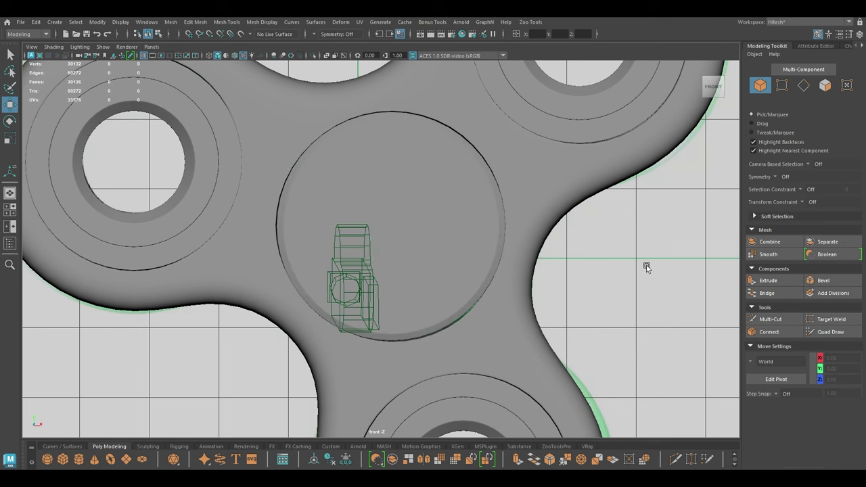
Move the cap along X to 0.47, compare it with the reference in wireframe, and scale it slightly to fit the hole
left_click(375, 245)
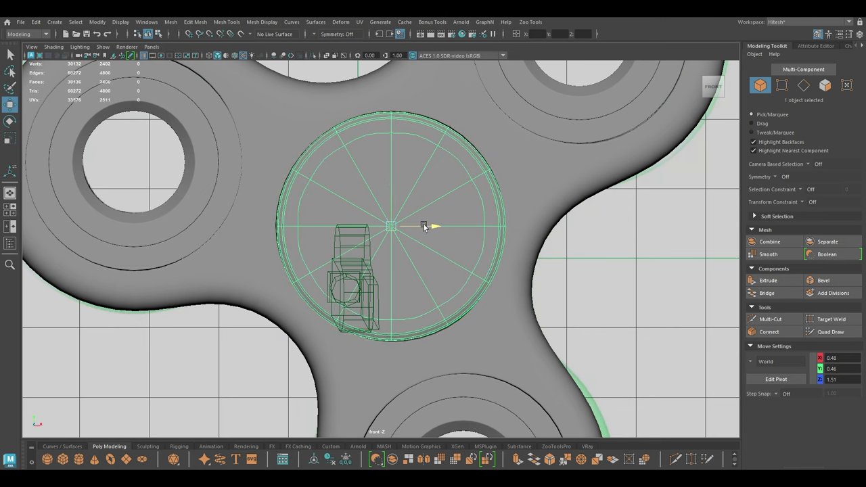
key("4")
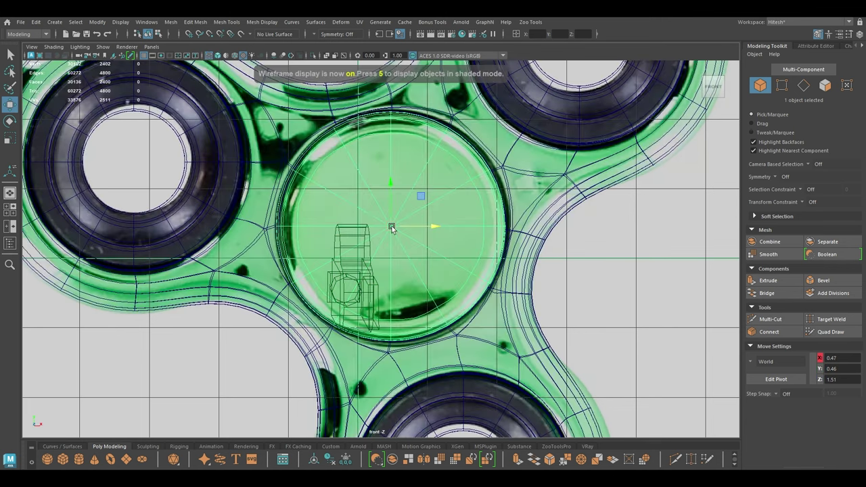
key("6")
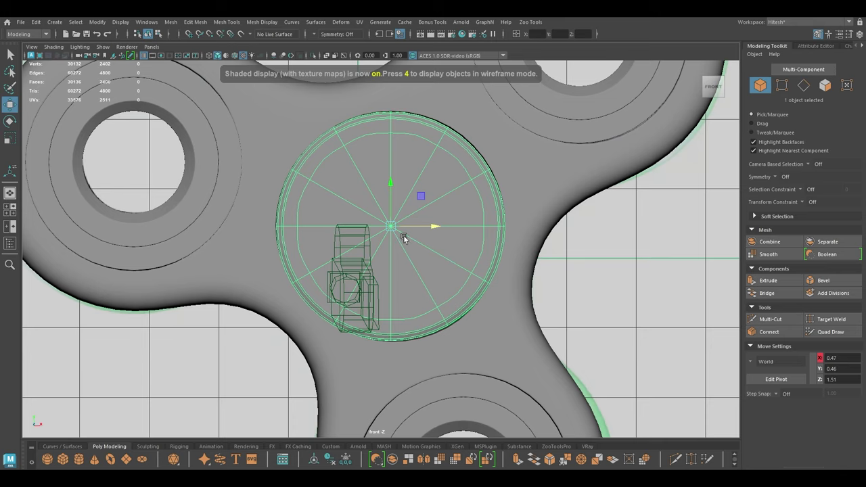
key("r")
left_click_drag(390, 226, 392, 225)
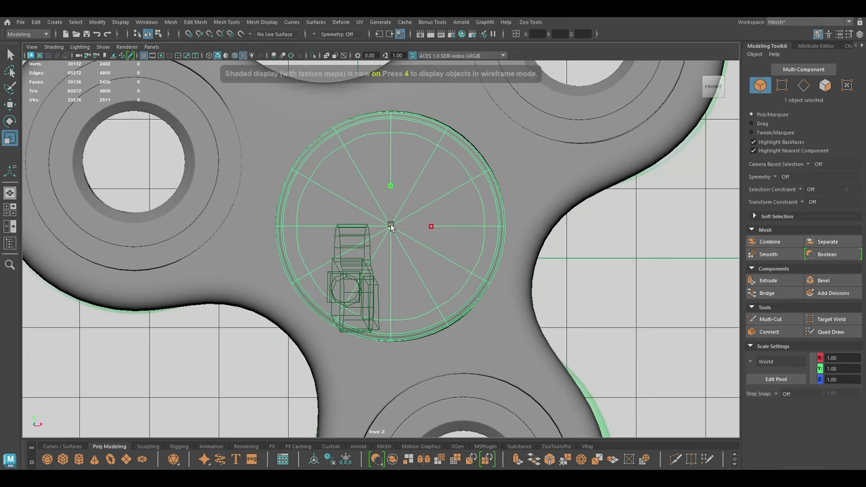
key("w")
In the perspective view, select all the spinner parts and delete their construction history
key("space")
key("space")
left_click(634, 327)
left_click_drag(634, 327, 509, 195, "alt")
scroll(511, 289, "down", 2)
left_click_drag(511, 290, 485, 223, "alt")
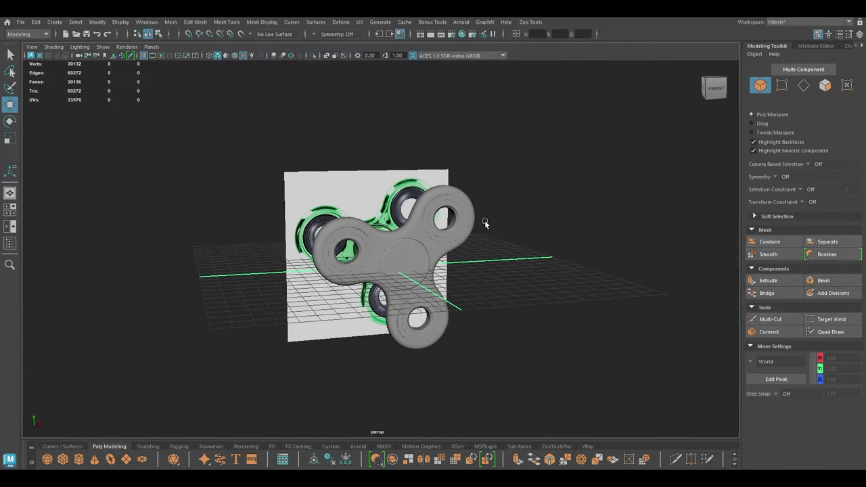
left_click_drag(519, 161, 162, 385)
left_click_drag(166, 150, 184, 156, "alt")
left_click(35, 22)
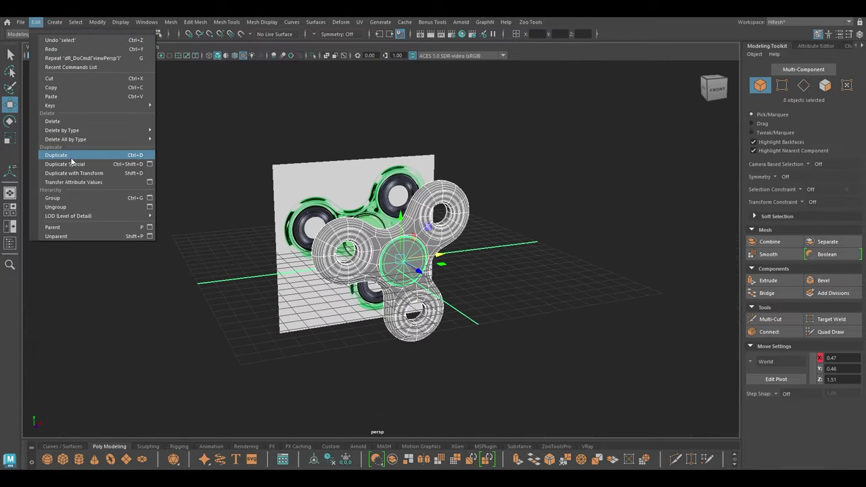
mouse_move(88, 130)
left_click(194, 134)
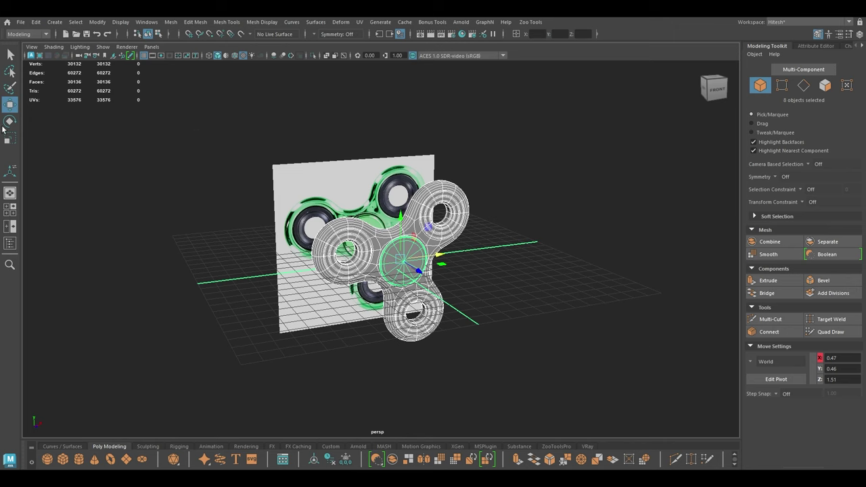
Deselect the parts, inspect the spinner from several angles, and save the scene
left_click(162, 193)
scroll(369, 287, "up", 3)
mouse_move(368, 288)
left_mouse_down("alt")
mouse_move(417, 308)
mouse_move(375, 284)
left_mouse_up("alt")
scroll(365, 271, "down", 1)
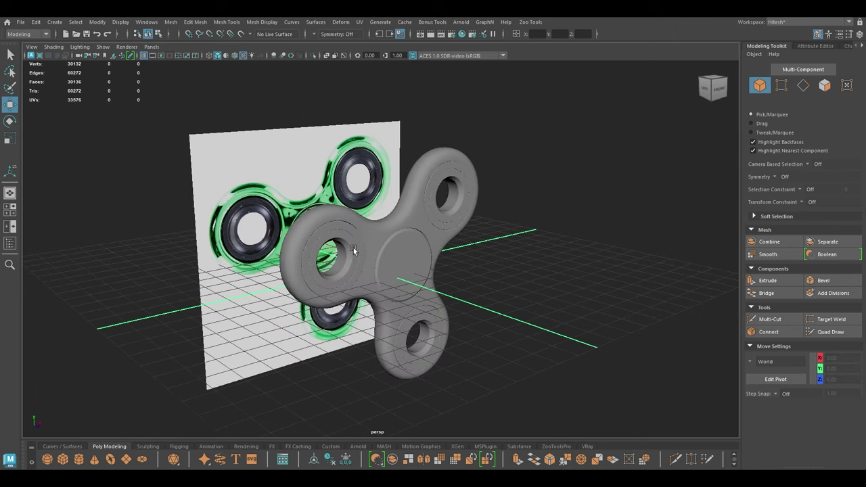
mouse_move(353, 250)
left_mouse_down("alt")
mouse_move(317, 226)
mouse_move(345, 255)
left_mouse_up("alt")
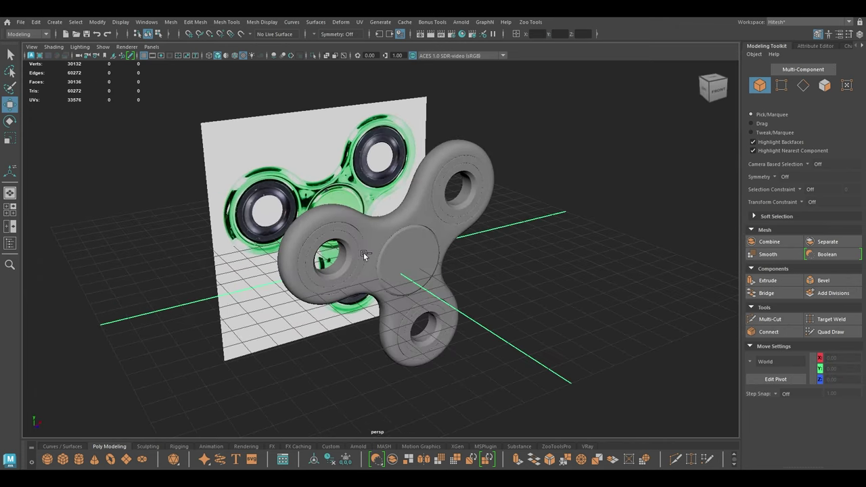
key("ctrl+s")
key("Escape")
left_click_drag(454, 306, 470, 275, "alt")
scroll(484, 308, "up", 2)
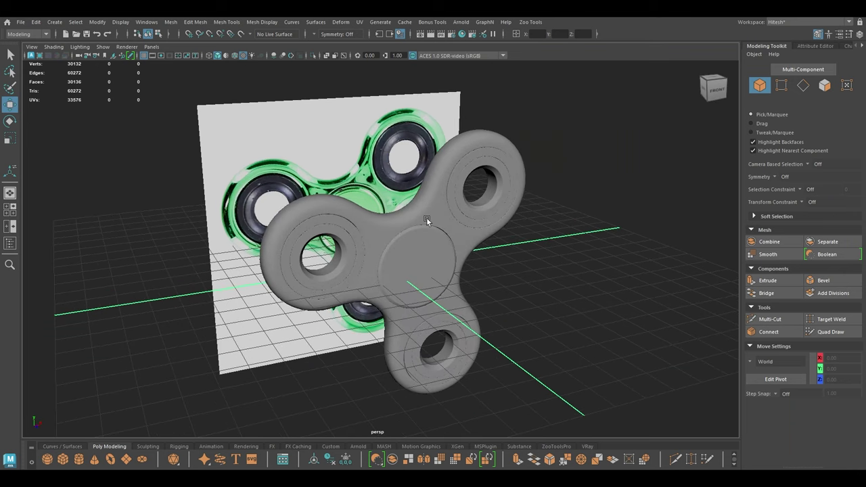
Show the Outliner and assign a new Arnold Ai Standard Surface material to the spinner body
left_click(426, 220)
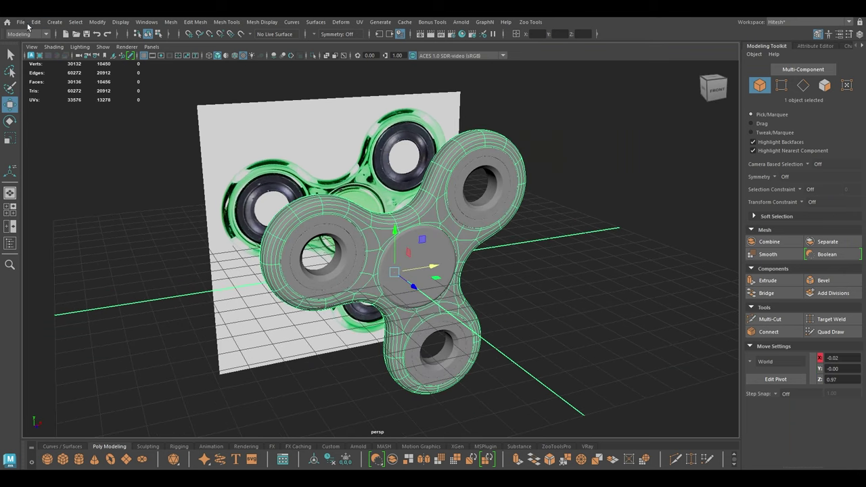
left_click(10, 244)
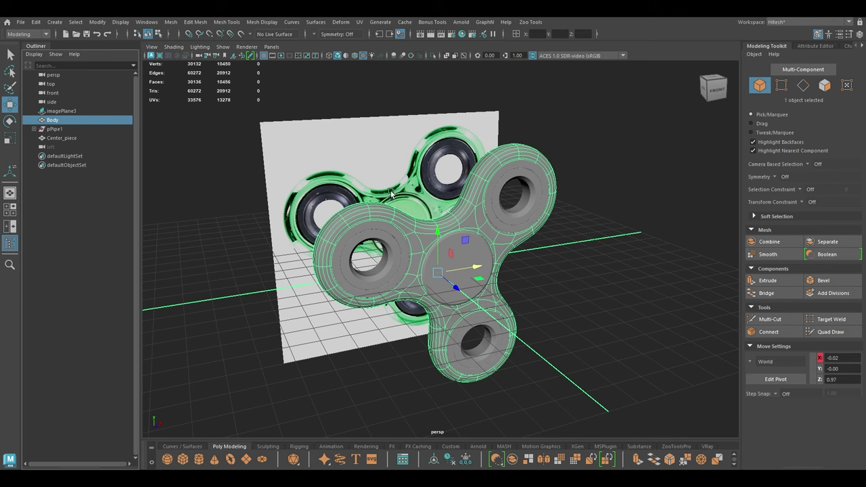
right_click_drag(383, 217, 385, 444)
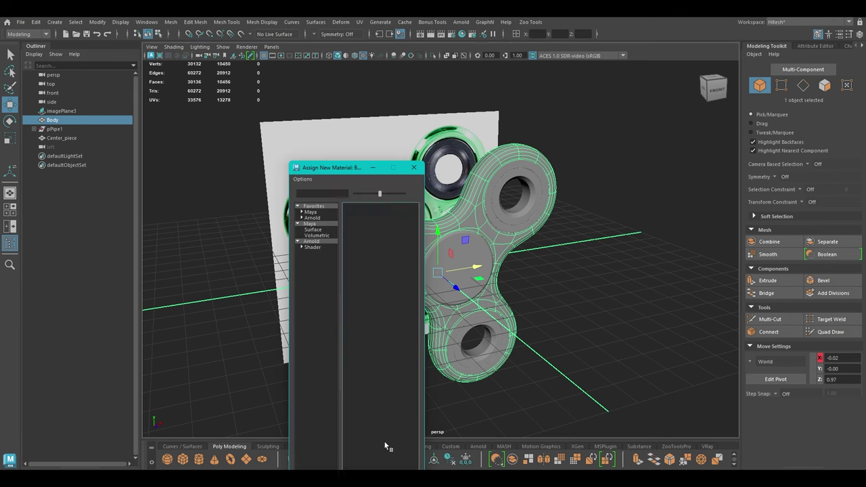
left_click(312, 241)
left_click(382, 361)
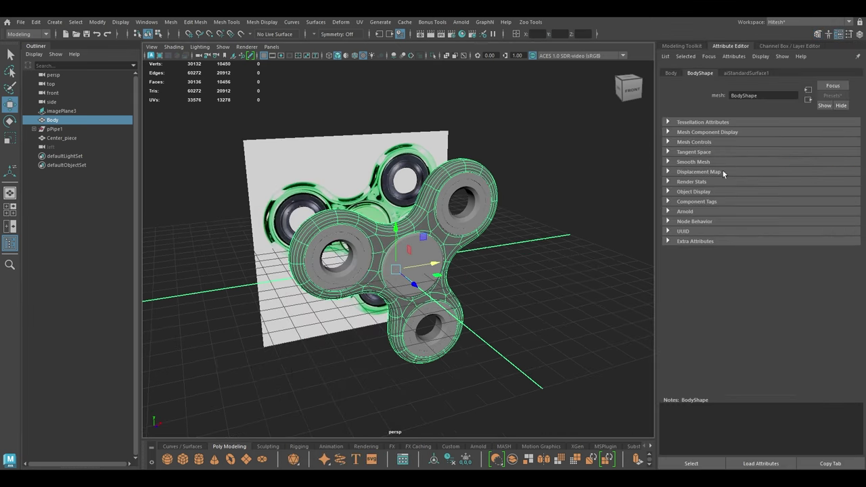
Rename the body's new surface material as Body_mat
left_click(754, 75)
double_click(758, 97)
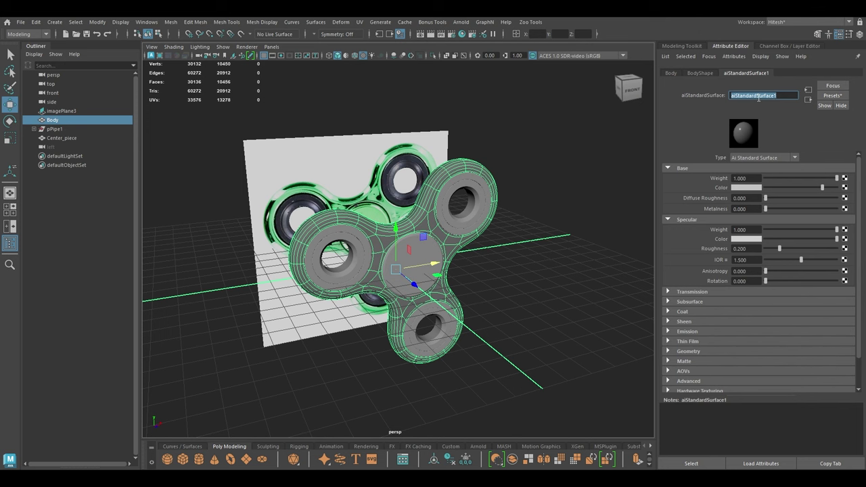
type("Body_mat")
key("Return")
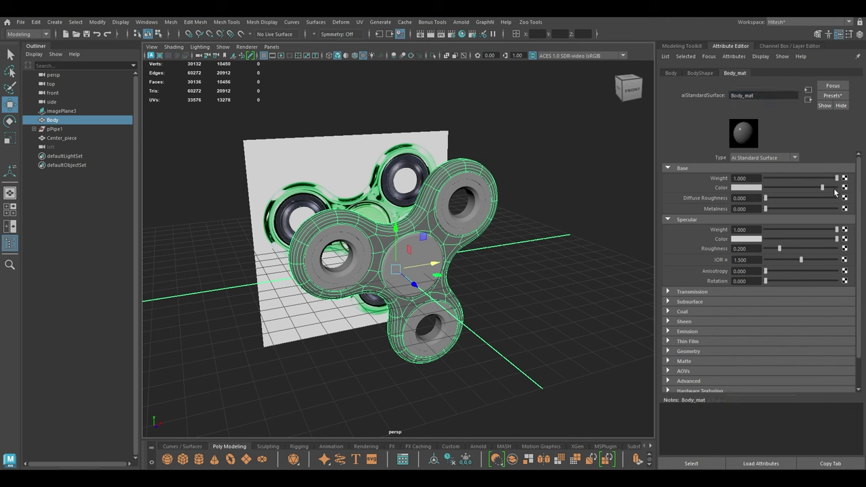
Set Body_mat's base color to a green sampled from the reference image, darken it slightly, and check it on the body
left_click(736, 190)
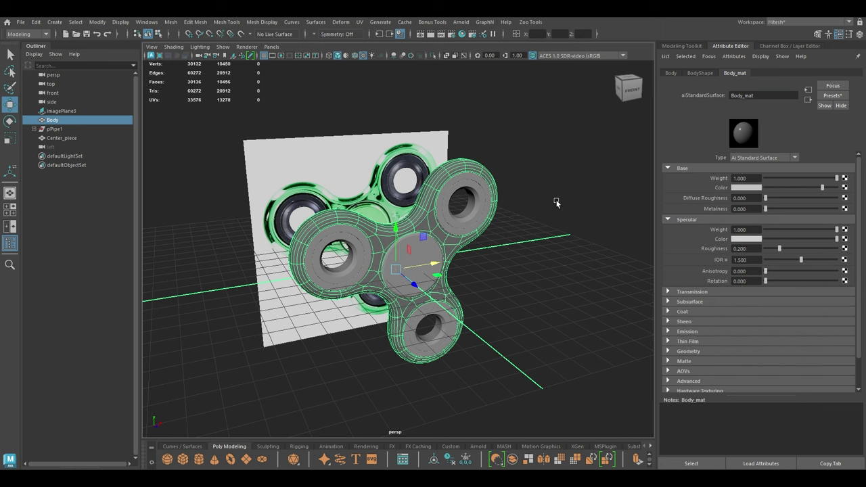
left_click(749, 189)
left_click(698, 170)
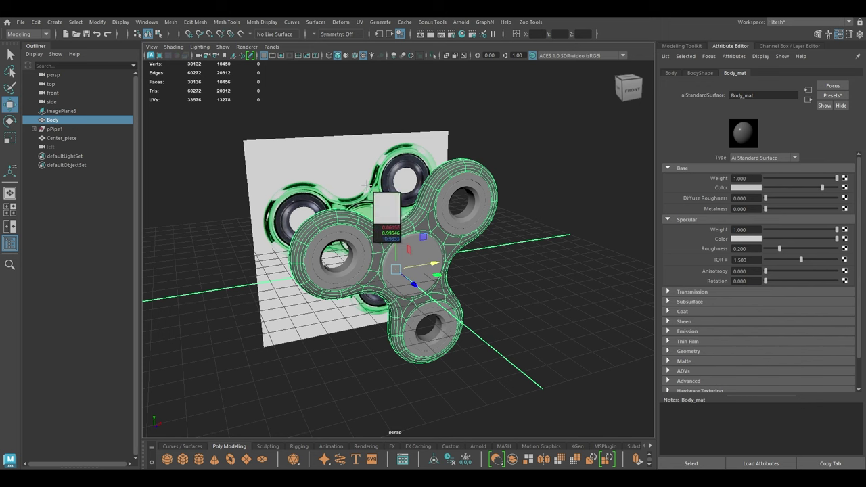
left_click(371, 191)
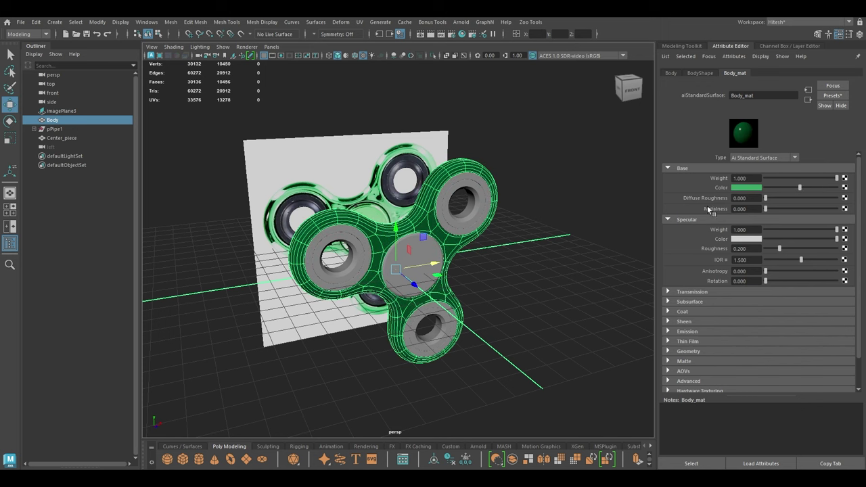
left_click(808, 186)
left_click(797, 187)
left_click(529, 242)
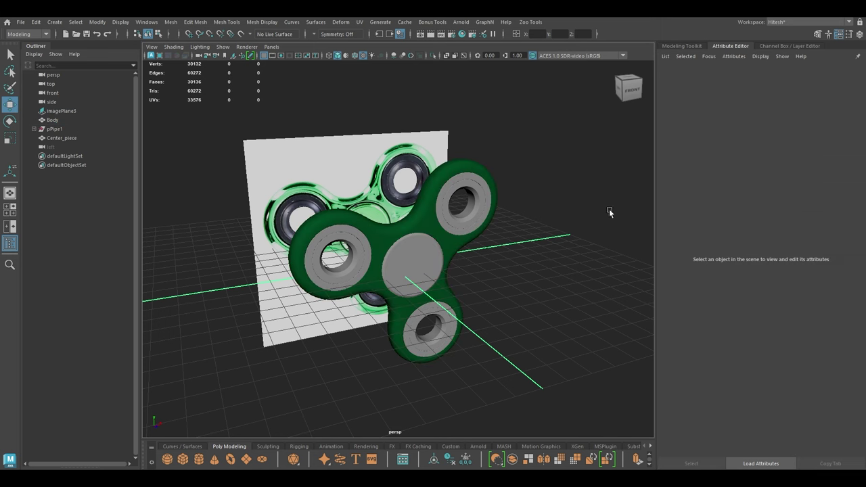
left_click(438, 228)
left_click_drag(397, 223, 412, 211, "alt")
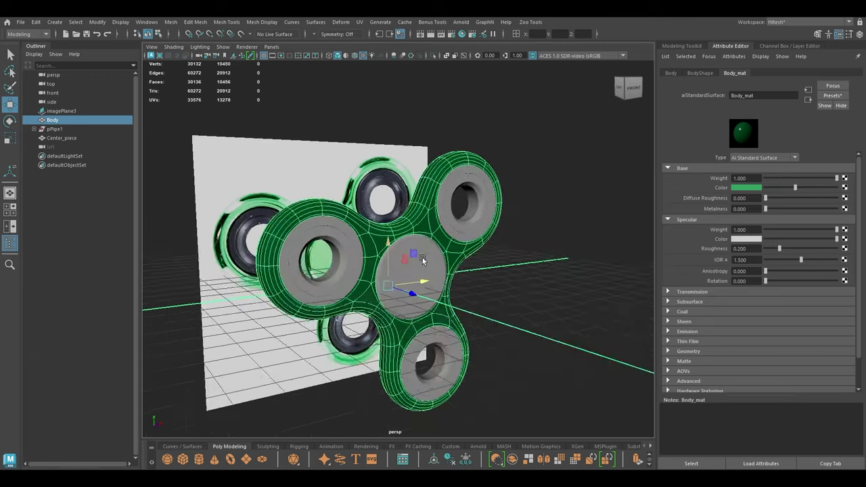
Assign the existing Body_mat material to the center piece of the spinner
right_click_drag(412, 211, 439, 216, "alt")
middle_click_drag(440, 217, 483, 210, "alt")
left_click(382, 204)
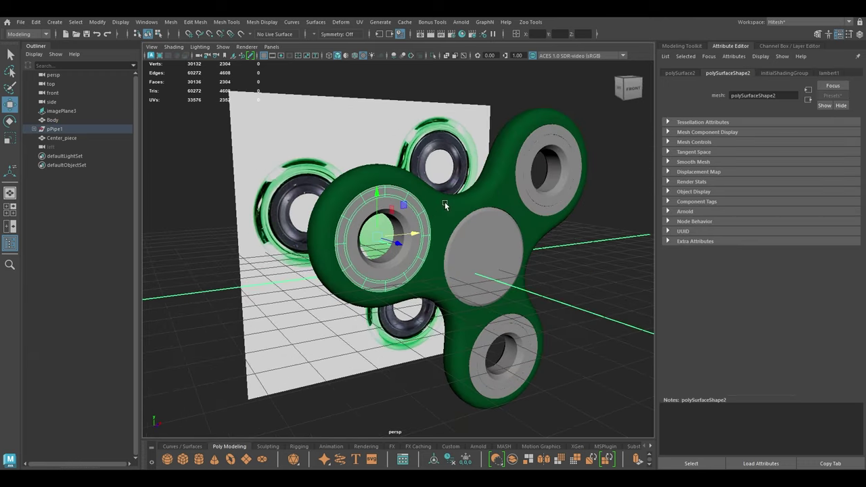
left_click(520, 189, "shift")
left_click(509, 318, "shift")
mouse_move(430, 278)
left_mouse_down("alt")
mouse_move(457, 289)
mouse_move(433, 276)
mouse_move(428, 285)
left_mouse_up("alt")
left_click(477, 236)
right_click_drag(475, 213, 537, 433)
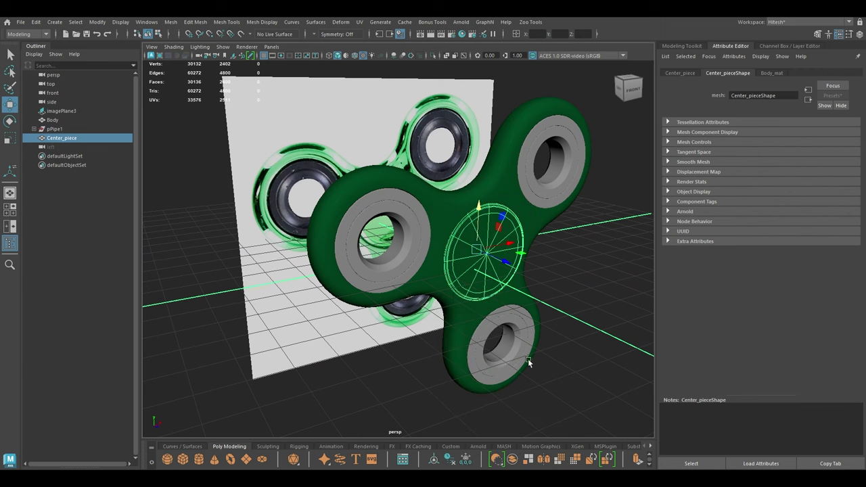
Select the outer bearing rings on all three arms and assign them a new Arnold Ai Standard Surface material
left_click(425, 226)
left_click(486, 326, "shift")
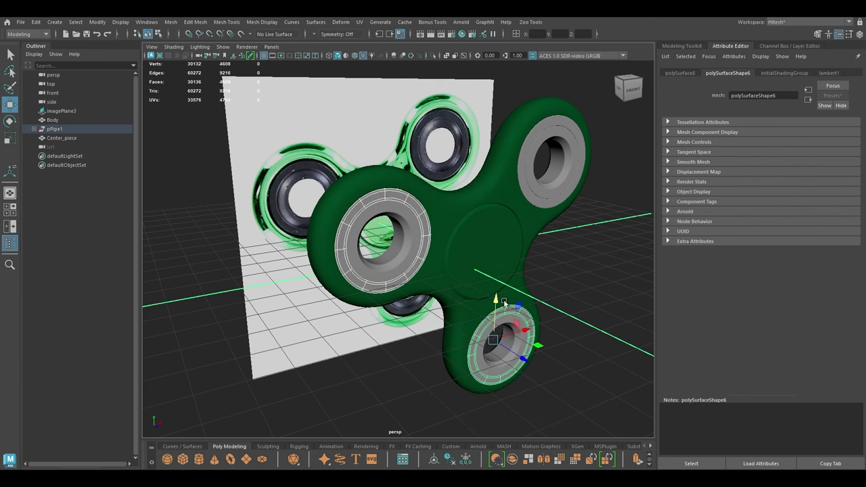
left_click(527, 186, "shift")
left_click_drag(527, 189, 504, 200, "alt")
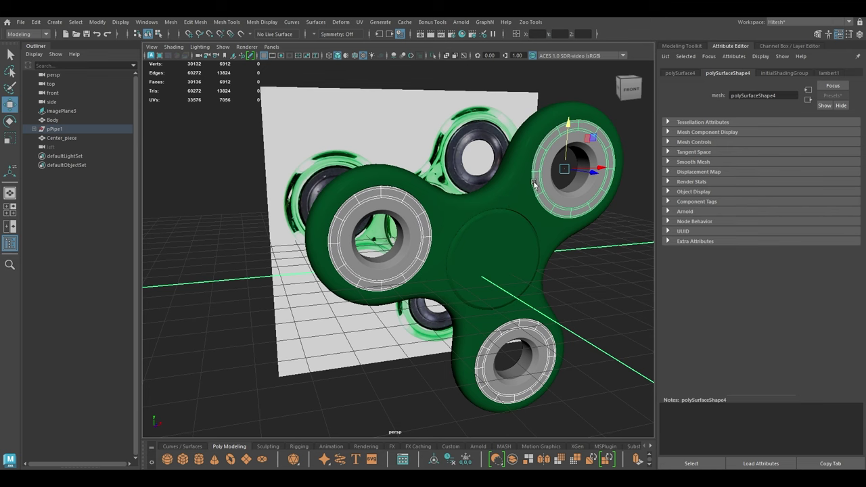
right_click_drag(536, 183, 530, 414)
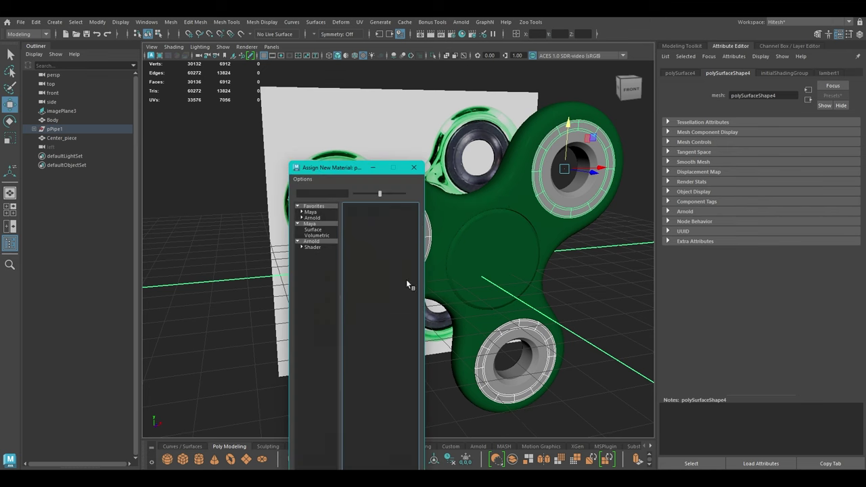
left_click(321, 241)
left_click(385, 359)
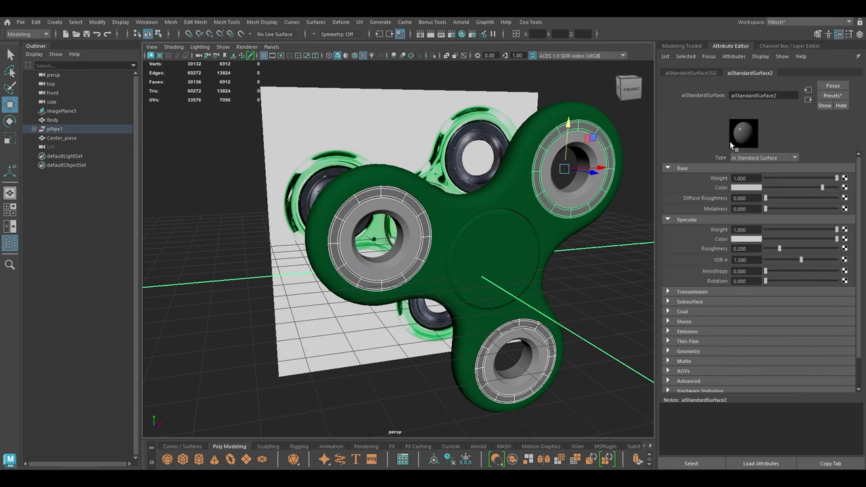
Rename the outer rings' material as Outer_mat and darken its base color to near black
double_click(755, 95)
type("Outer_mat")
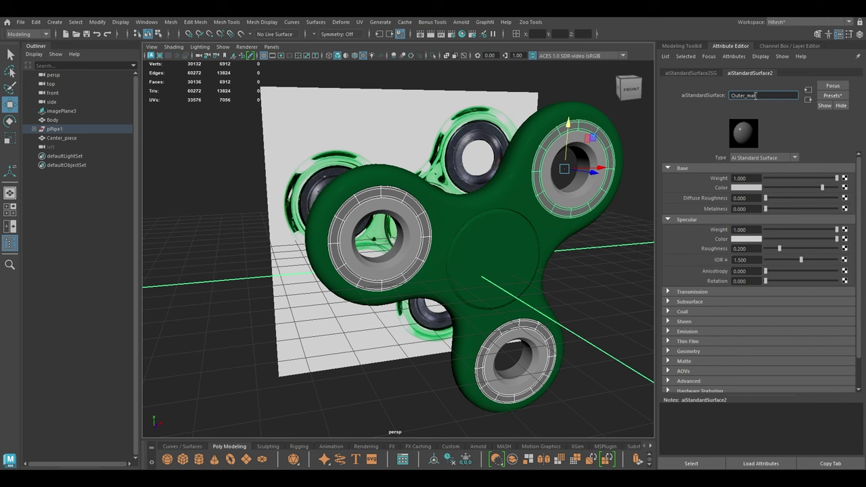
key("Return")
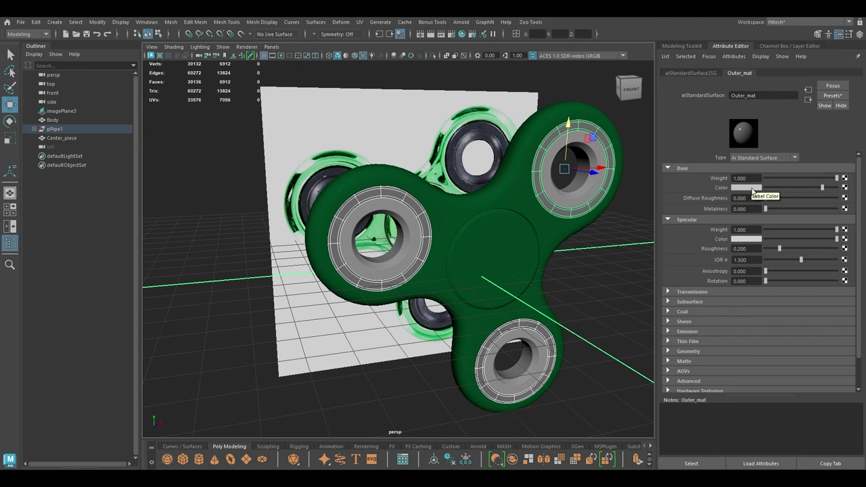
left_click_drag(822, 188, 767, 191)
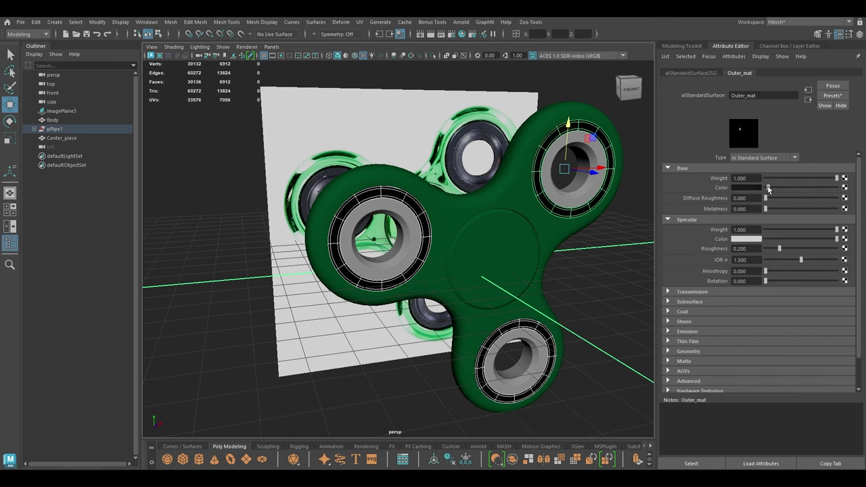
Select the inner bearing rings on all three arms and assign them a new Arnold Ai Standard Surface material
left_click(402, 220)
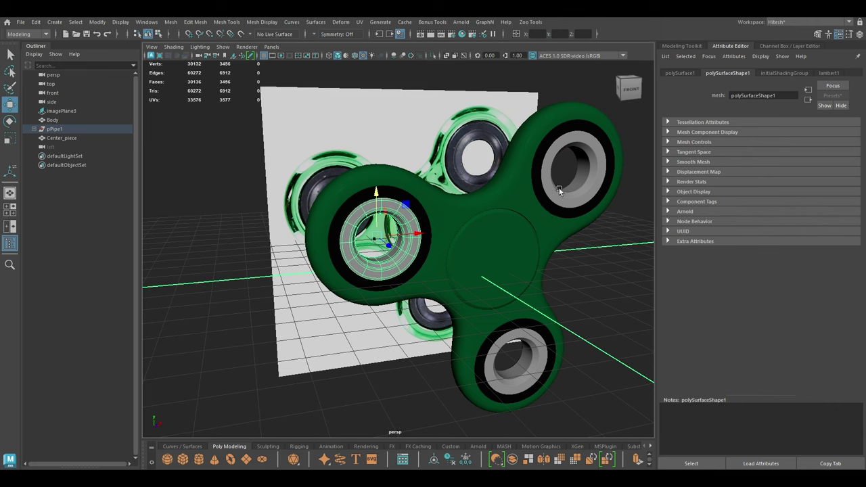
left_click(559, 190, "shift")
left_click(540, 345, "shift")
right_click_drag(540, 345, 538, 448)
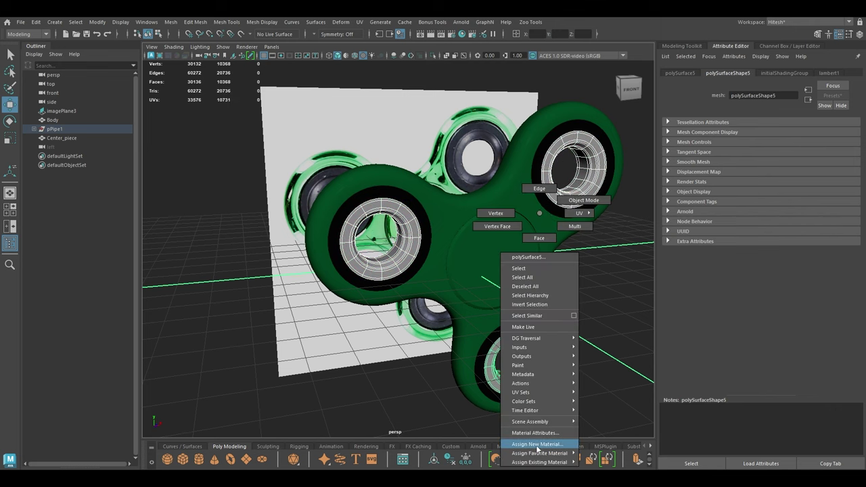
left_click(538, 443)
left_click(312, 242)
left_click(373, 360)
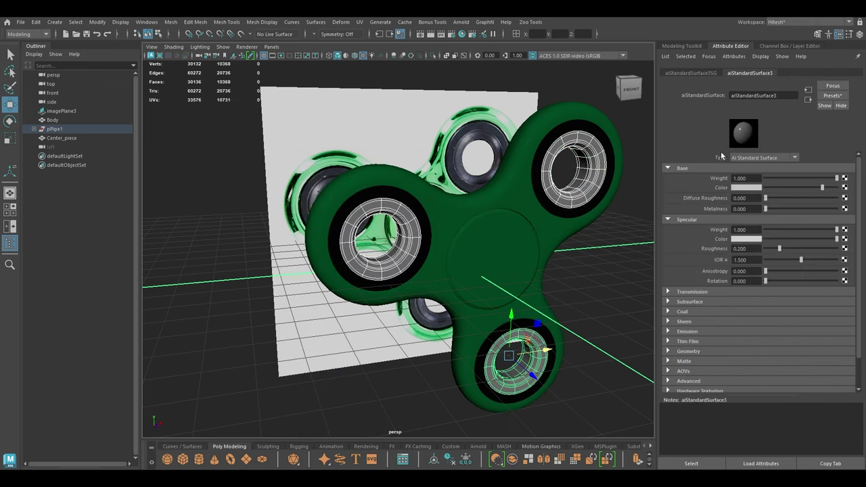
Rename the inner rings' material as Inner_mat, darken its base color to a dark gray, and deselect the rings
double_click(759, 96)
type("In")
key("Return")
left_click(784, 187)
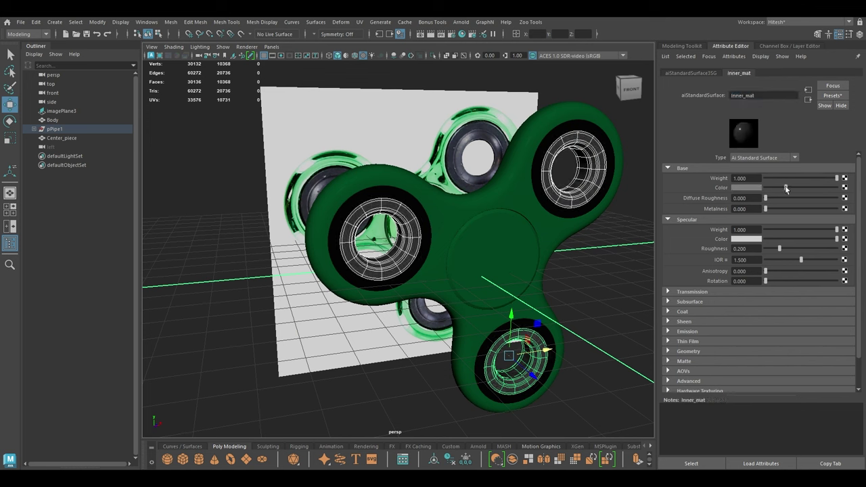
left_click(565, 174)
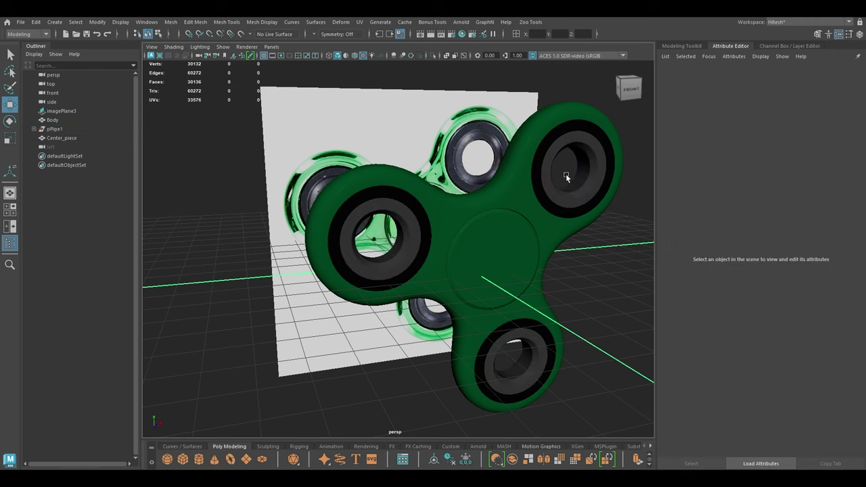
Hide the reference image by turning off the visibility of display layer layer1
left_click_drag(527, 193, 623, 167, "alt")
scroll(622, 167, "down", 3)
left_click(796, 46)
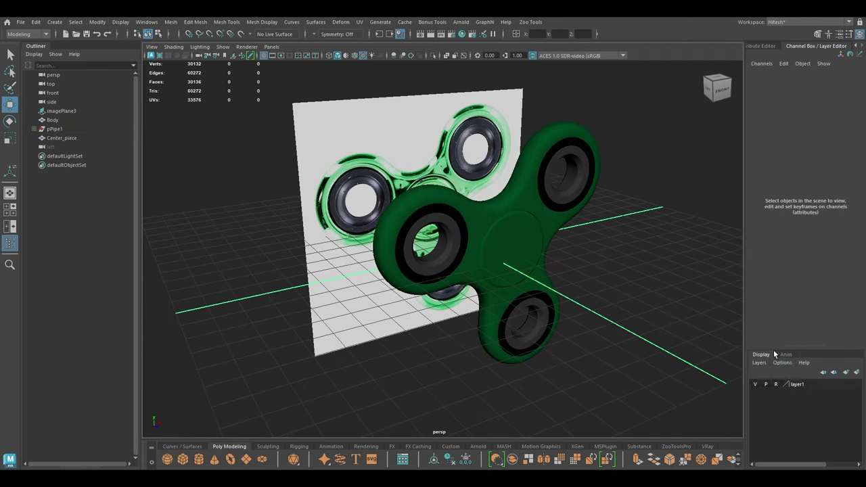
left_click(755, 384)
mouse_move(481, 237)
left_mouse_down("alt")
mouse_move(506, 246)
mouse_move(468, 238)
left_mouse_up("alt")
left_click(759, 47)
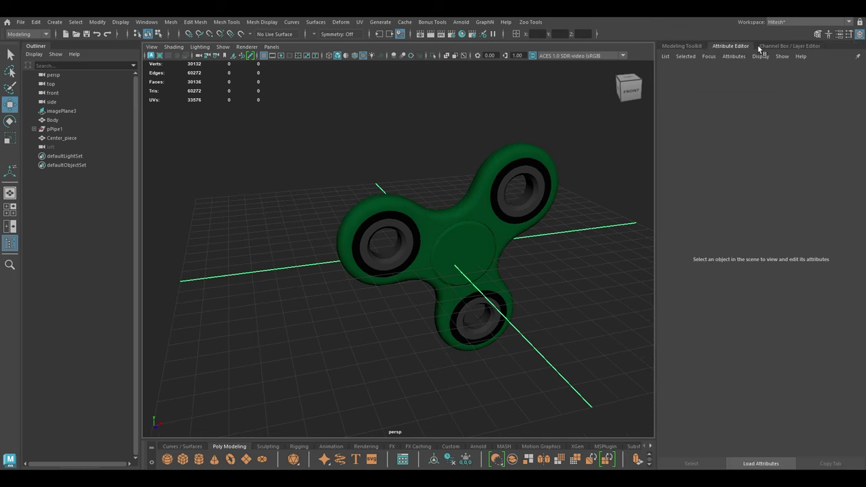
Group the Body, pPipe1 and Center_piece objects together
left_click(692, 46)
scroll(582, 211, "down", 3)
left_click_drag(635, 151, 265, 432)
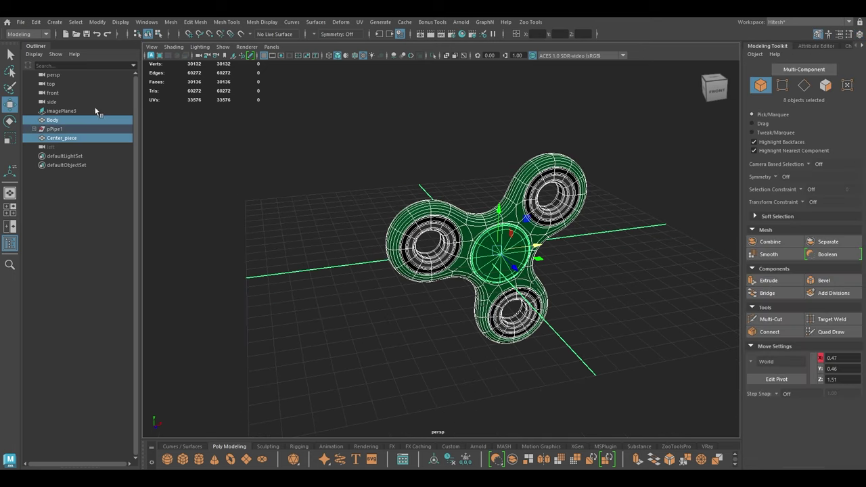
left_click(57, 130)
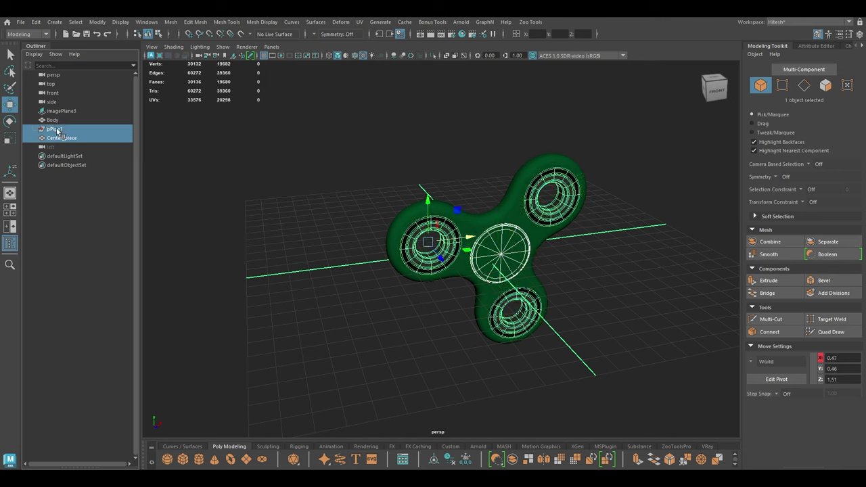
left_click(56, 121, "ctrl")
key("ctrl+g")
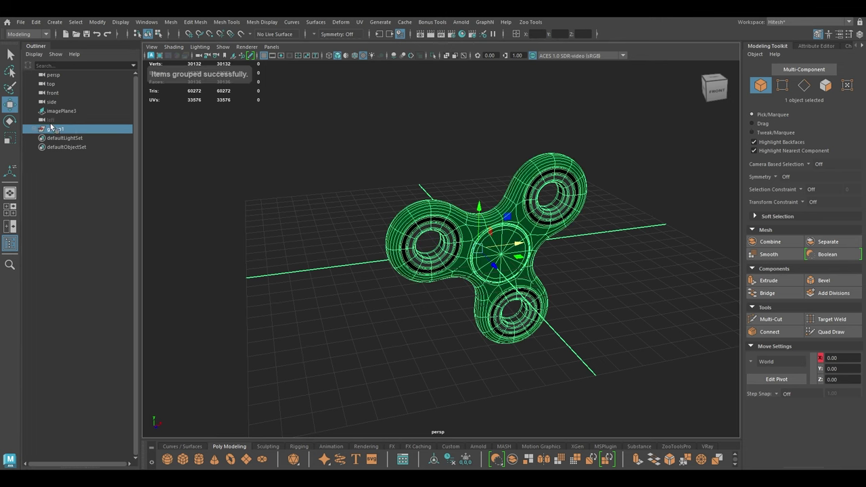
Rename the new group as Spinner_mdl and deselect it
double_click(56, 129)
type("Spinne")
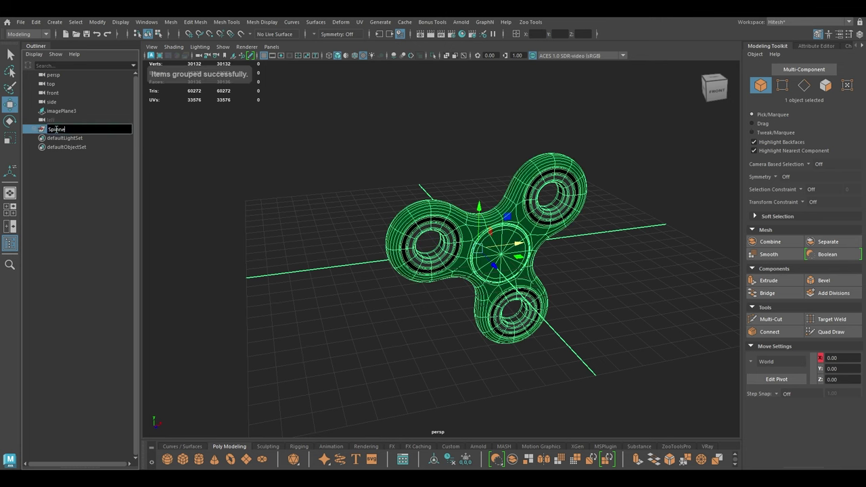
type("r_mdl")
key("Return")
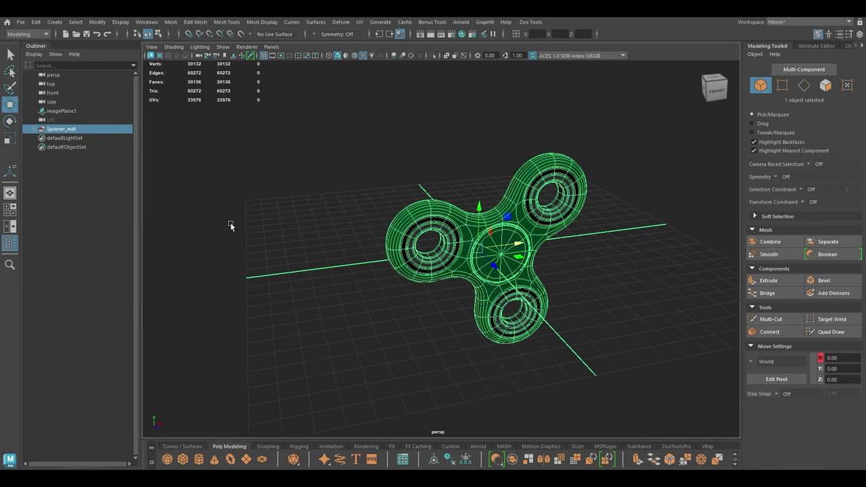
left_click(231, 226)
left_click_drag(339, 304, 406, 267, "alt")
left_click_drag(624, 147, 392, 335)
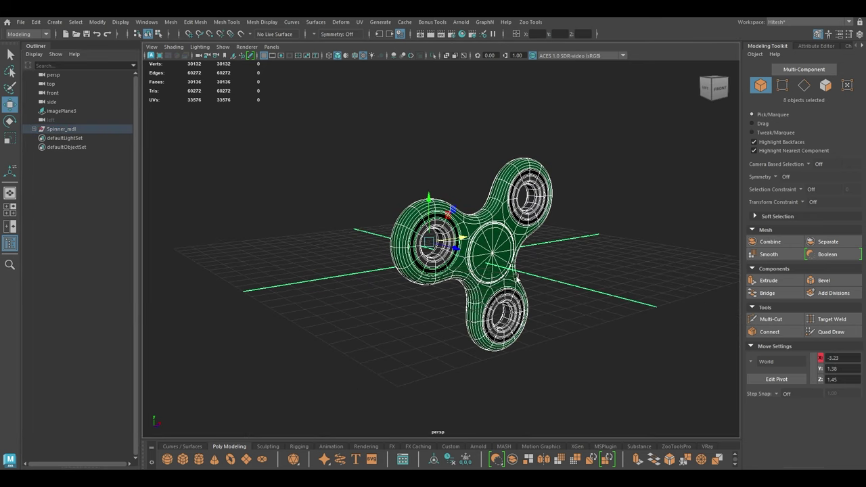
key("e")
left_click_drag(451, 233, 435, 215)
key("ctrl+z")
Rotate the whole Spinner_mdl group freehand into a tilted pose, then deselect it and check it from several angles
left_click(61, 129)
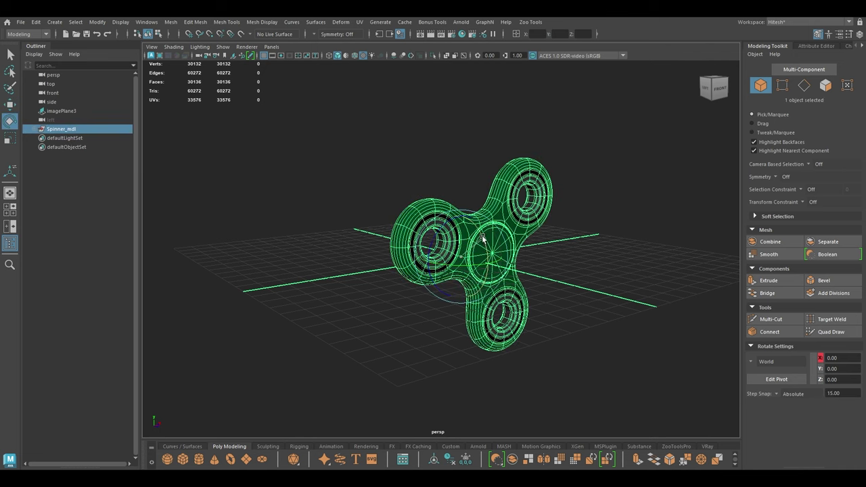
left_click_drag(483, 239, 472, 222)
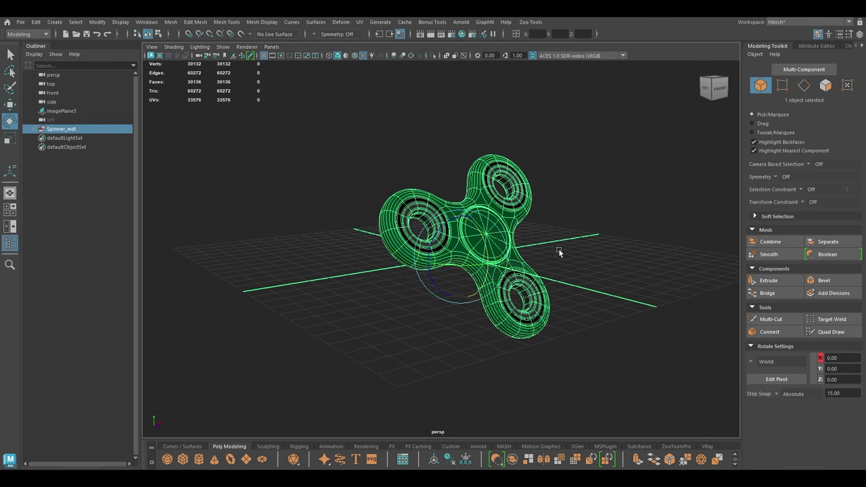
left_click_drag(558, 250, 539, 269, "alt")
left_click(595, 205)
left_click_drag(596, 205, 620, 250, "alt")
middle_click_drag(621, 251, 579, 289, "alt")
left_click_drag(578, 288, 548, 216, "alt")
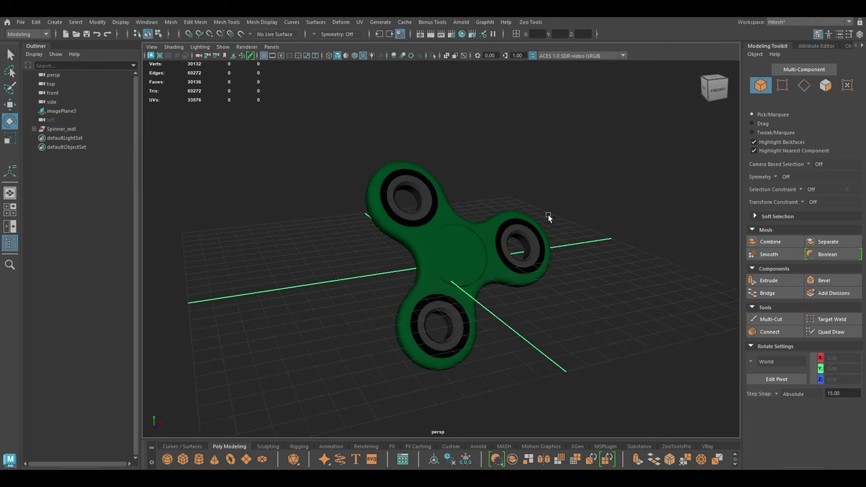
Create a new camera, look through it, and frame the whole spinner in its view
left_click(54, 22)
mouse_move(108, 83)
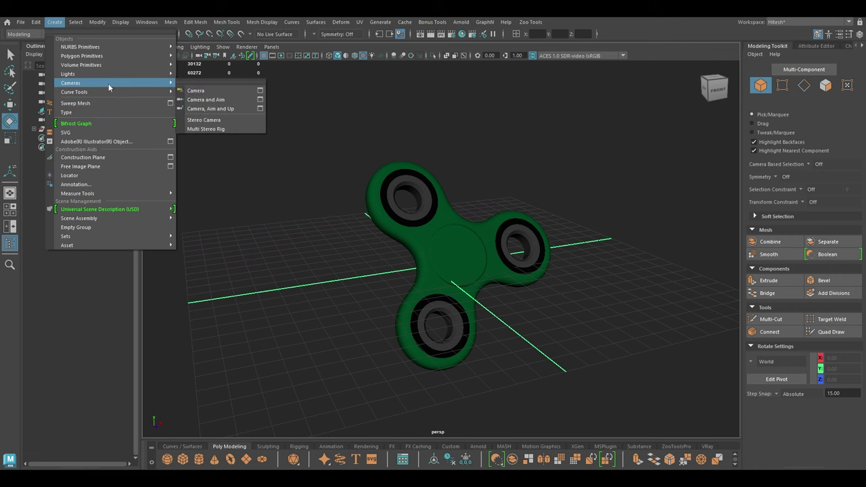
left_click(194, 92)
left_click(271, 47)
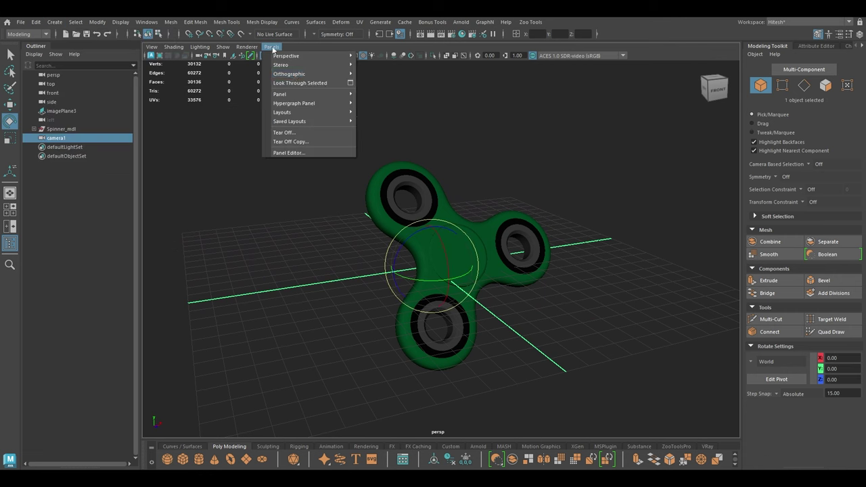
left_click(300, 83)
scroll(369, 216, "down", 10)
left_click_drag(349, 190, 342, 240, "alt")
middle_click_drag(364, 234, 364, 244, "alt")
Set the new camera's focal length to 50 and fine-tune its distance to the spinner
left_click(814, 46)
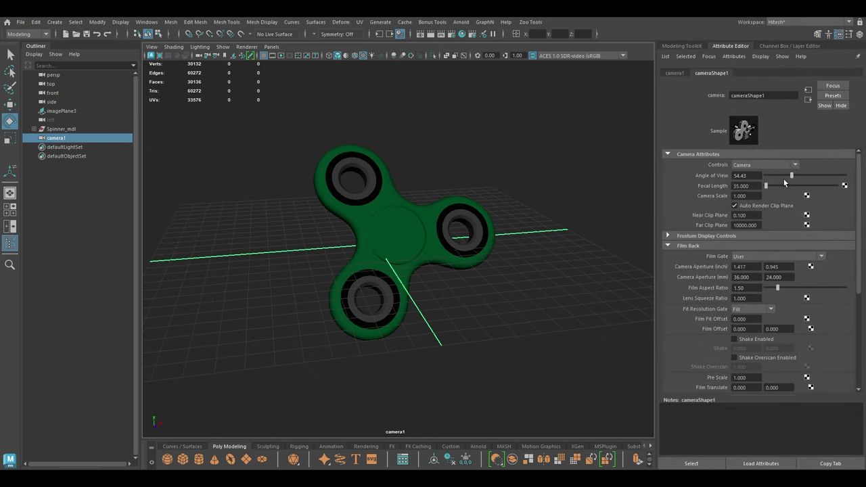
left_click(753, 186)
type("5")
type("0")
key("Return")
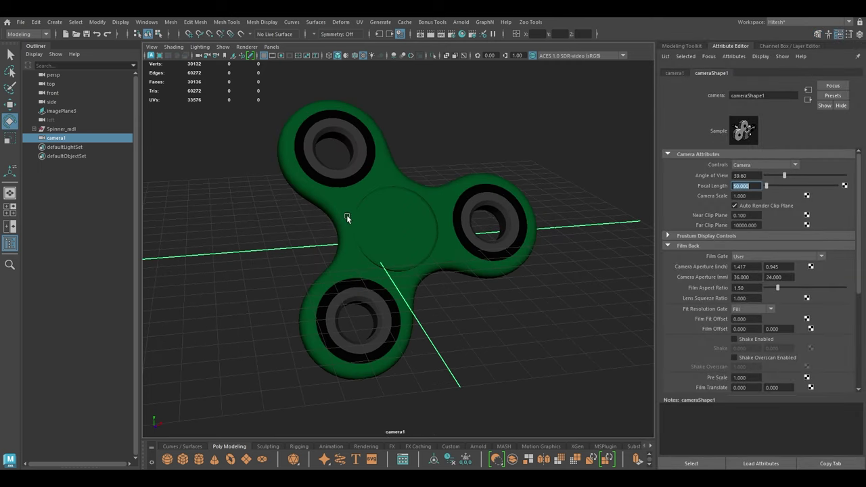
right_click_drag(347, 217, 351, 219, "alt")
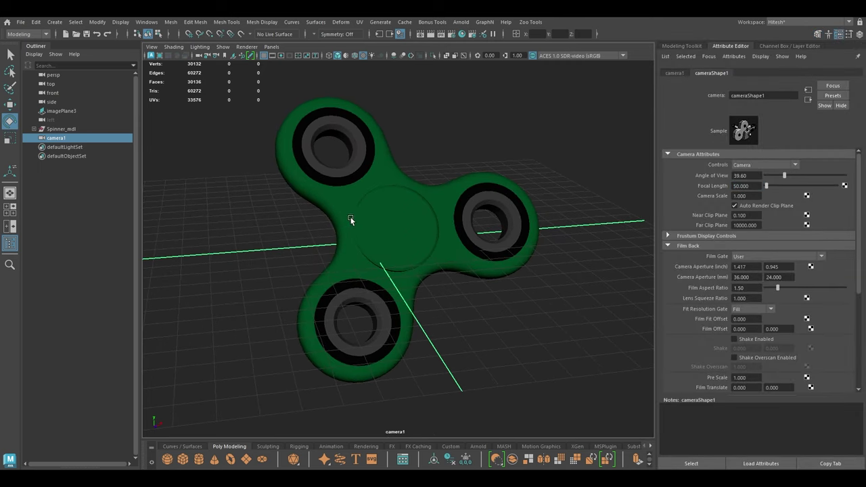
Set Arnold's render device to GPU in the render settings and manually select the NVIDIA GeForce RTX 4060
left_click(452, 35)
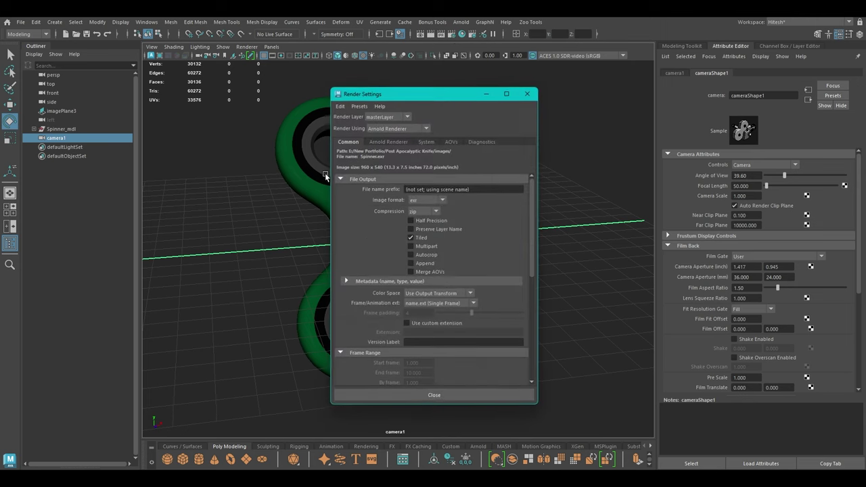
scroll(441, 200, "down", 6)
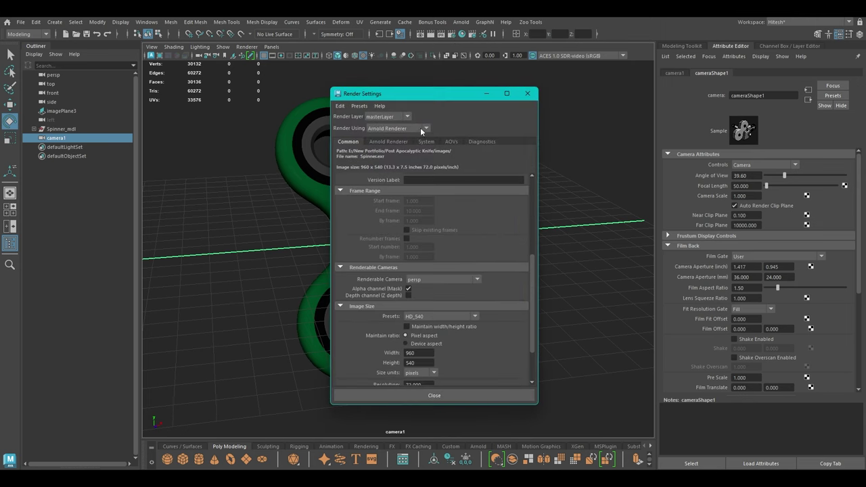
left_click(426, 141)
left_click(414, 163)
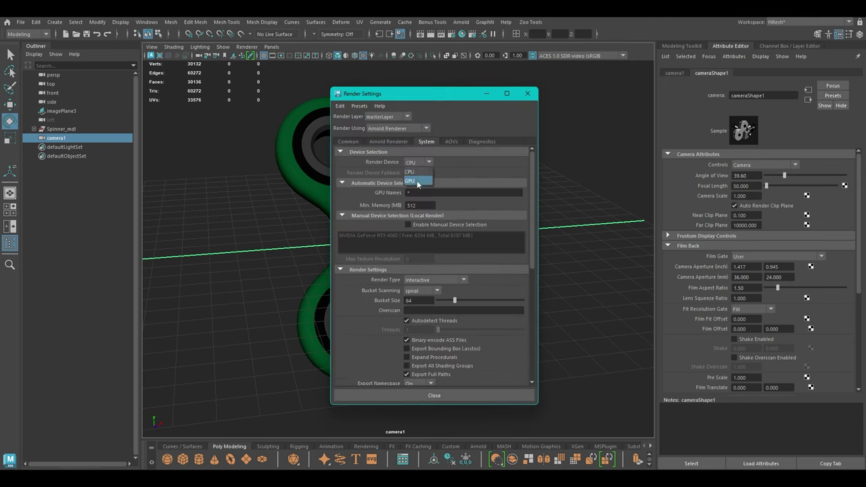
left_click(415, 171)
left_click(422, 235)
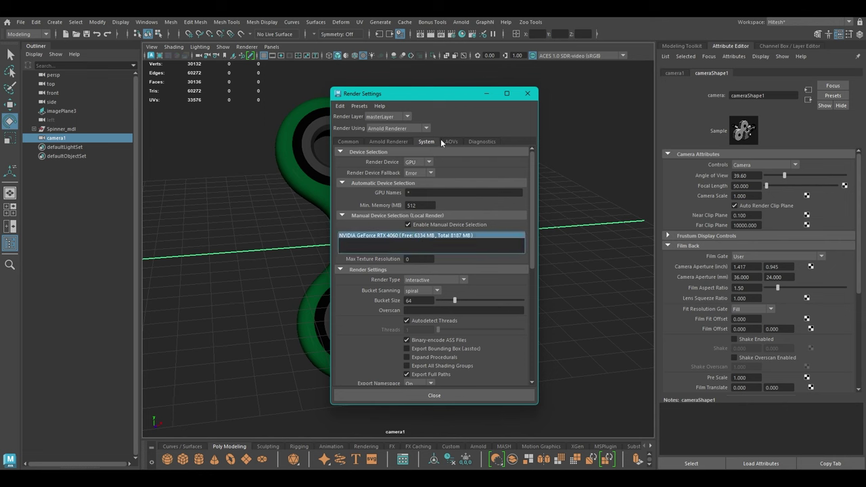
Set the render image size preset to HD_1080 and close the render settings
left_click(447, 142)
left_click(389, 142)
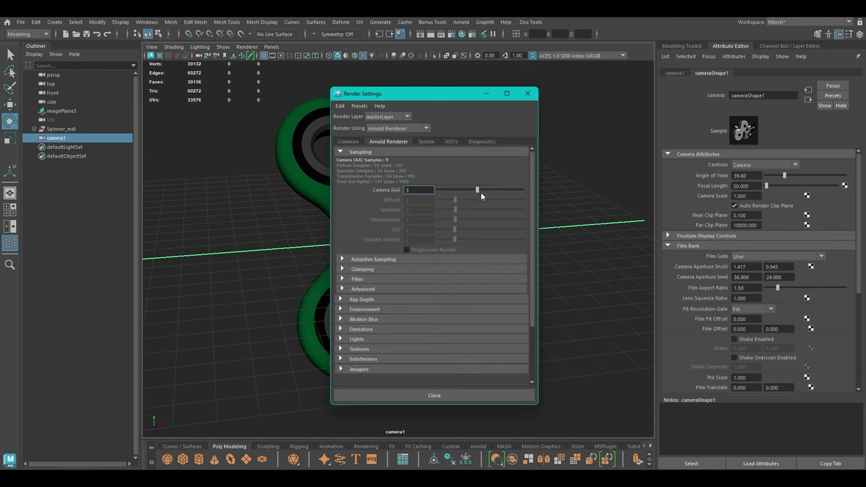
left_click(348, 141)
scroll(414, 264, "down", 5)
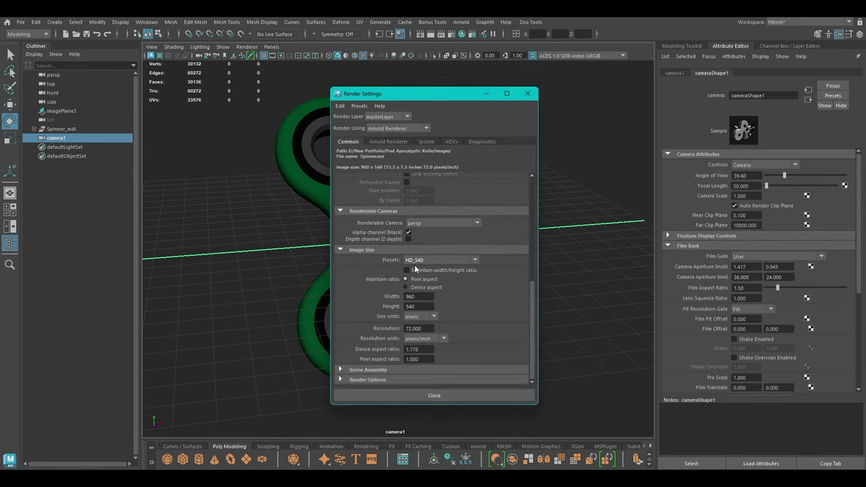
left_click(445, 264)
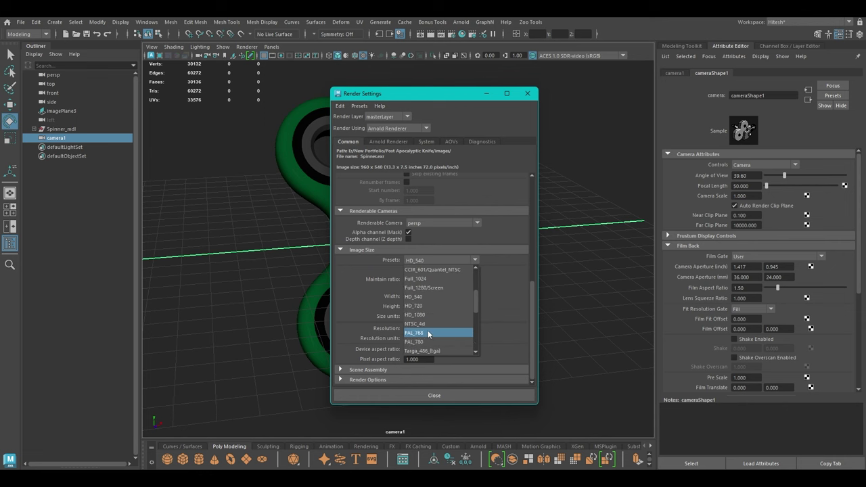
left_click(426, 315)
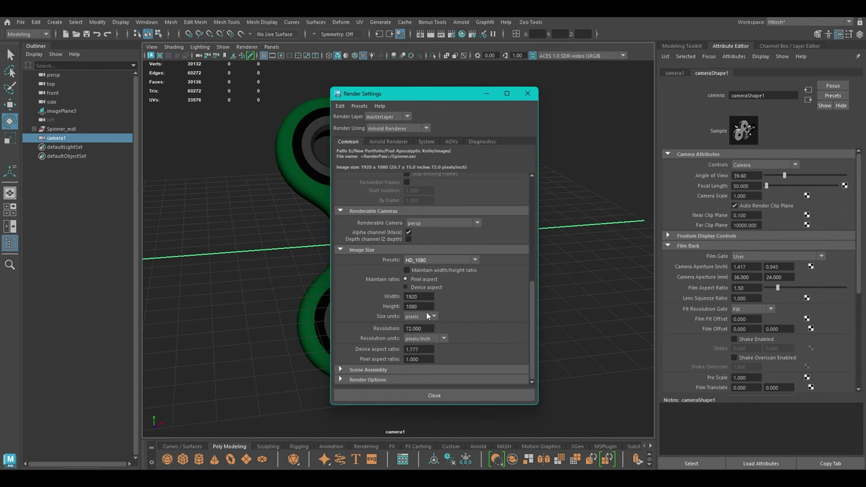
left_click(441, 395)
Show the resolution gate in the camera1 view, slightly reframe the spinner inside it, and hide the grid
left_click(279, 56)
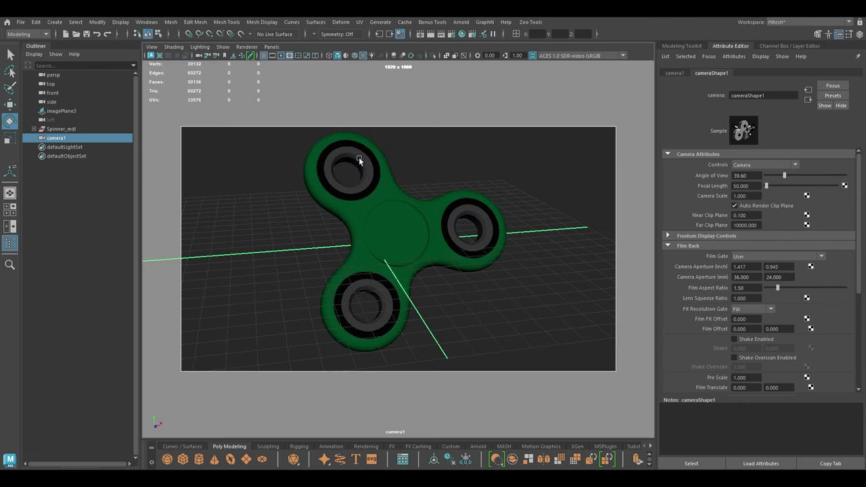
left_click_drag(359, 159, 365, 158, "alt")
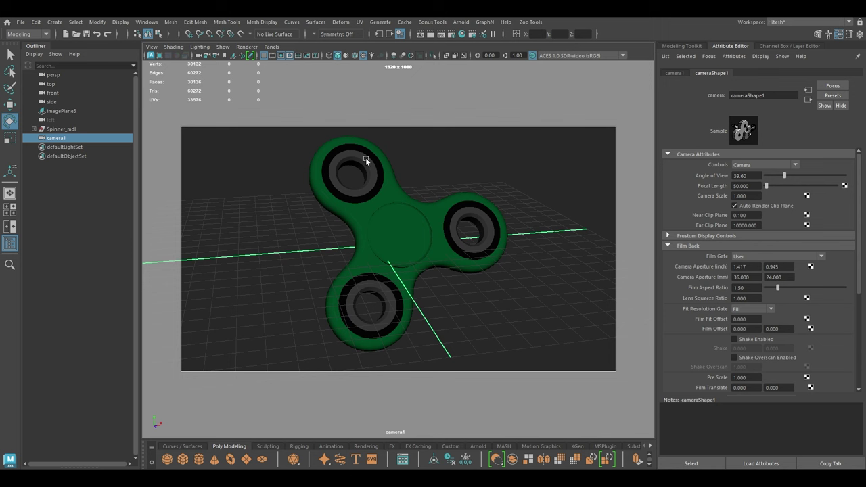
left_click(262, 56)
scroll(345, 174, "up", 1)
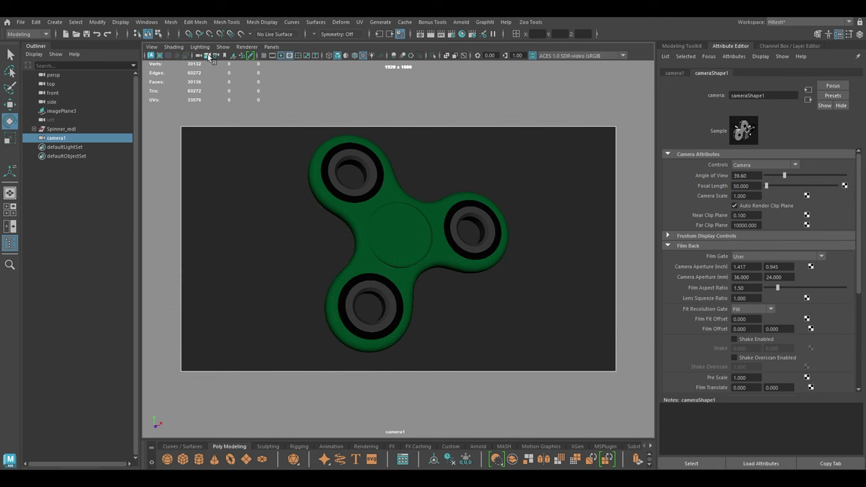
Return to the perspective view and create an Arnold area light
key("space")
left_click_drag(363, 194, 412, 223)
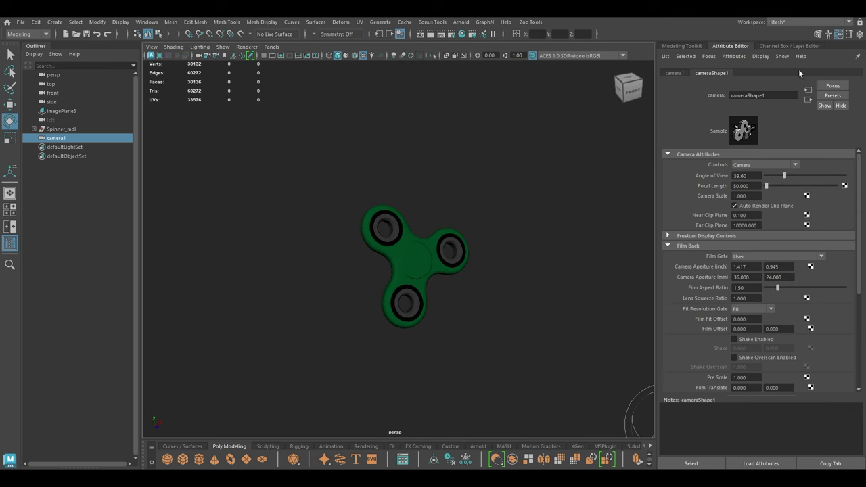
left_click(683, 45)
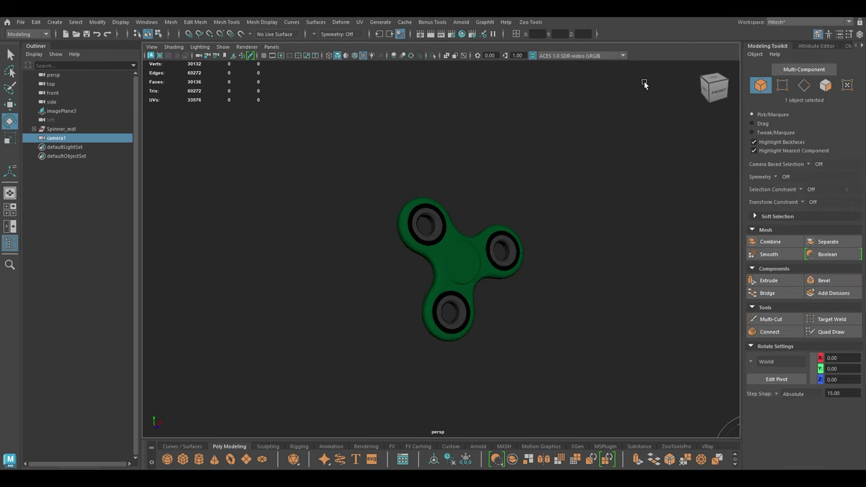
left_click(461, 22)
mouse_move(487, 82)
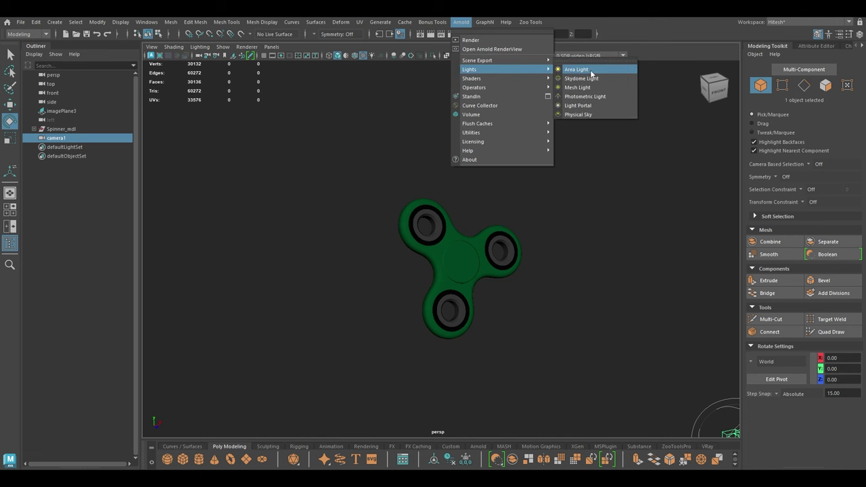
left_click(589, 70)
Move the area light about 11 units in front of the spinner along Z, offset it to one side, and rotate it toward the spinner
key("w")
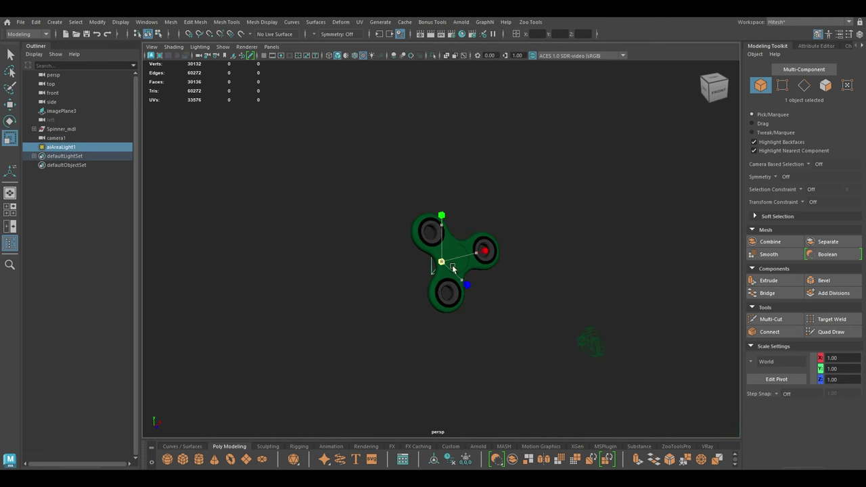
left_click_drag(464, 280, 520, 330)
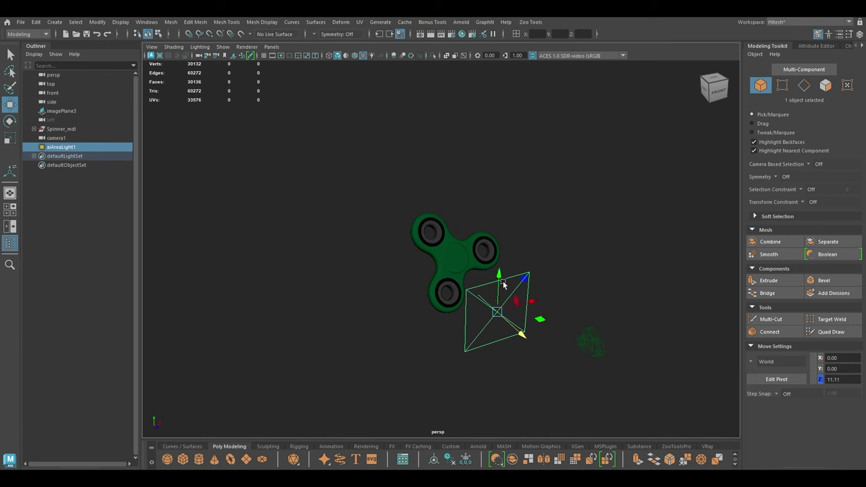
left_click_drag(500, 276, 590, 278)
key("e")
left_click_drag(566, 236, 543, 251)
key("r")
key("w")
Turn off Normalize in the area light's attributes
left_click(798, 46)
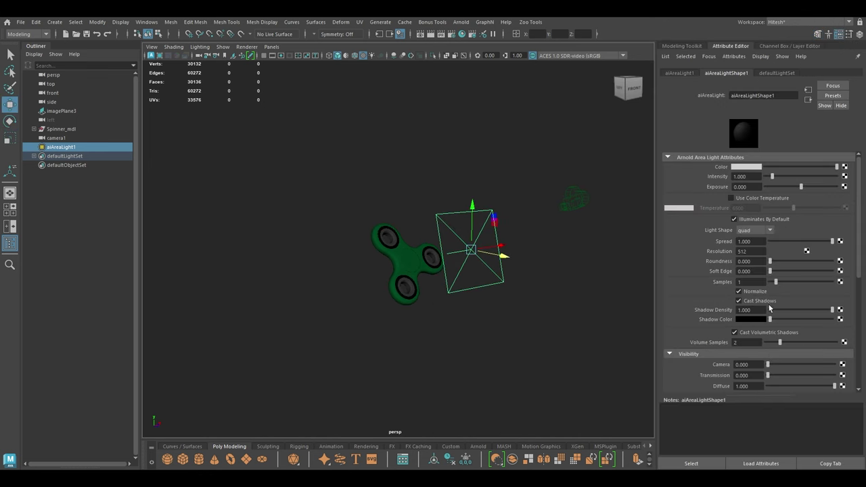
left_click(757, 293)
scroll(439, 192, "up", 3)
left_click_drag(444, 171, 444, 176, "alt")
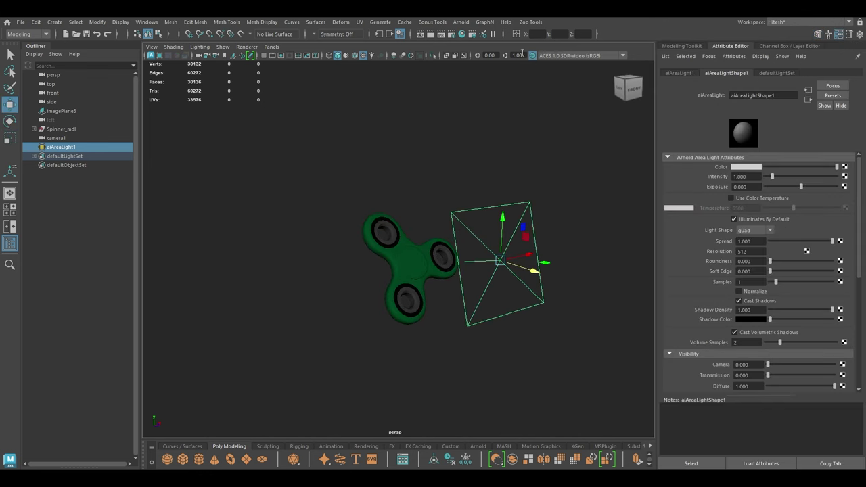
Start an Arnold render of the scene and switch the rendered camera to cameraShape1
left_click(459, 22)
left_click(486, 41)
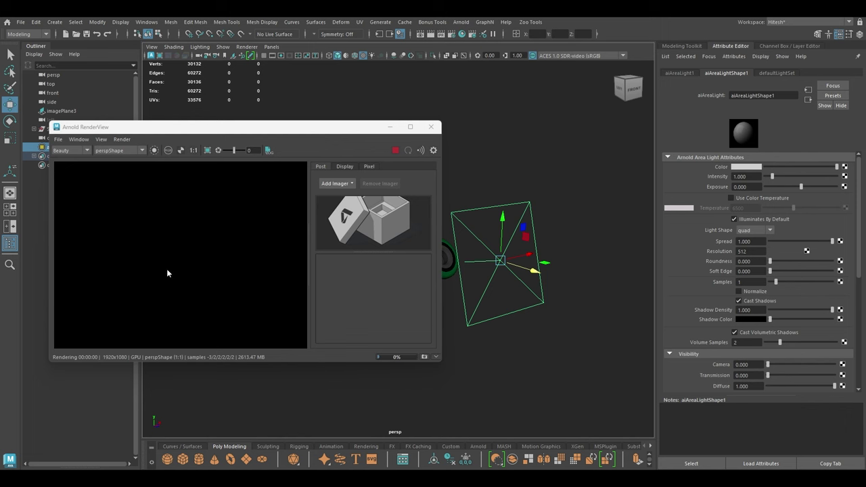
scroll(136, 201, "down", 3)
left_click(205, 308)
key("f")
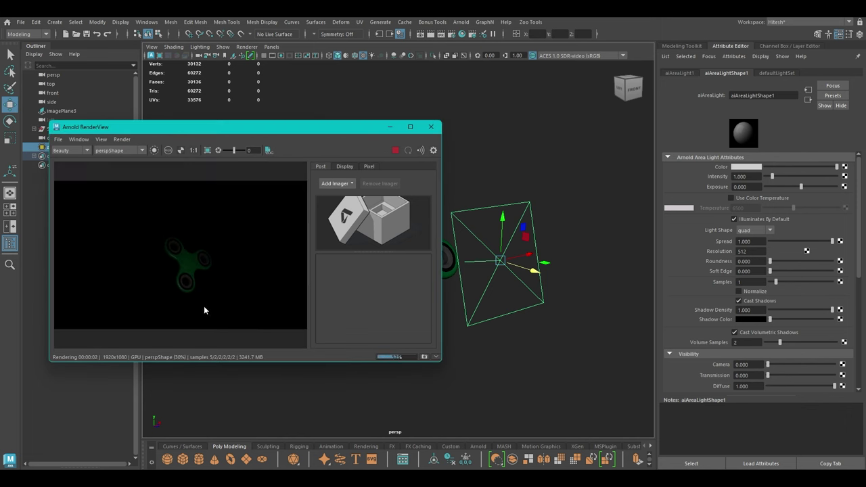
left_click(131, 150)
left_click(129, 182)
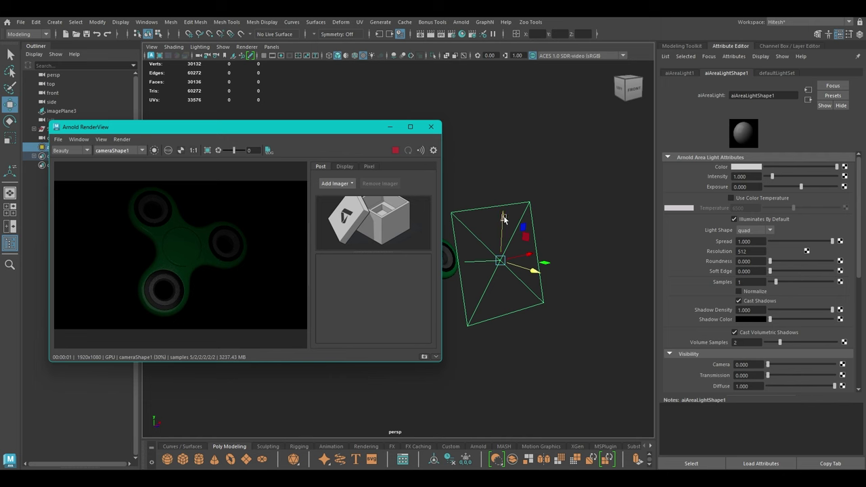
Raise the area light and aim it at the whole spinner by looking through it, finishing in the perspective view
left_click_drag(503, 217, 505, 163)
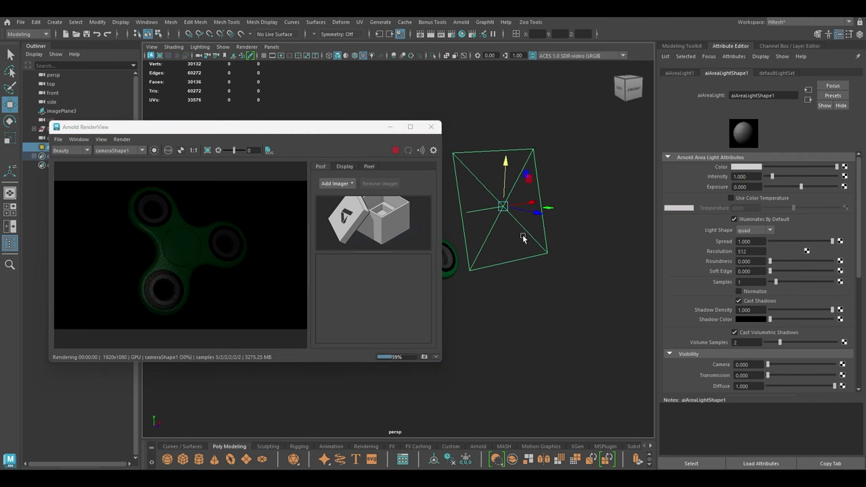
left_click_drag(297, 128, 244, 187)
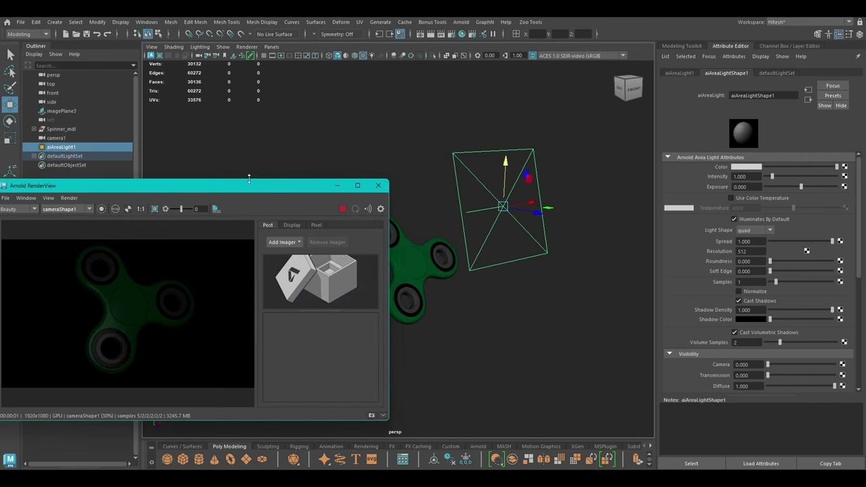
left_click(271, 47)
left_click(298, 82)
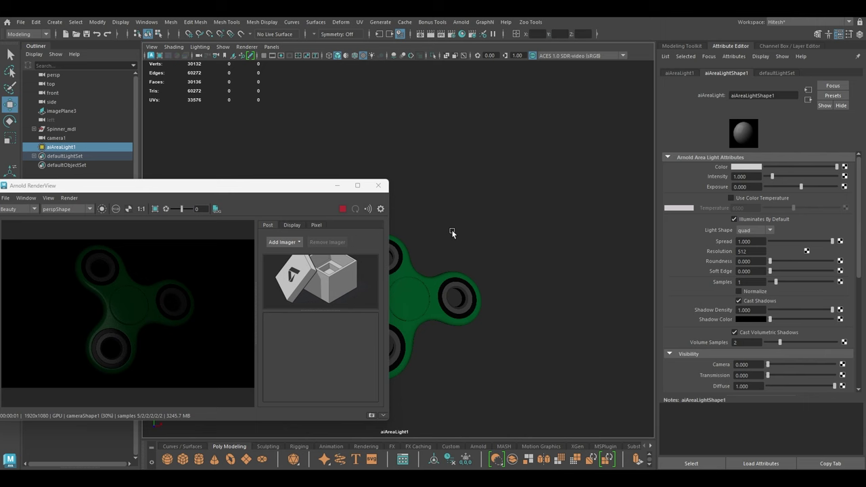
left_click(338, 187)
left_click_drag(419, 237, 432, 258, "alt")
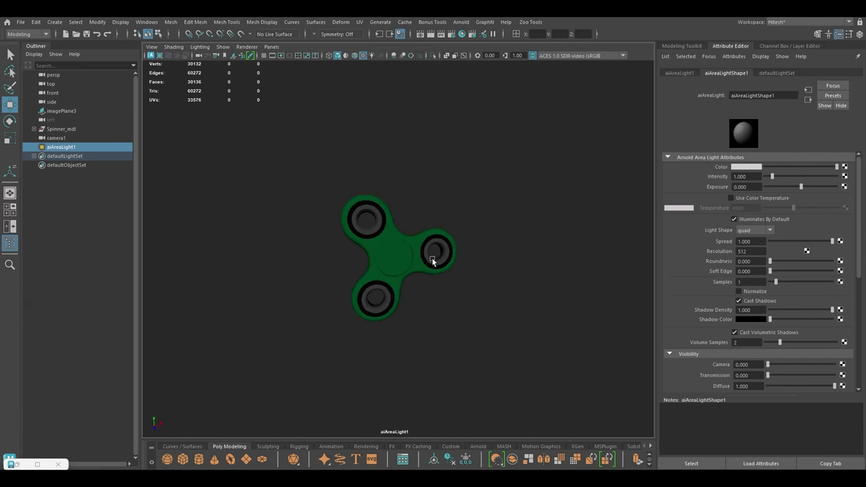
right_click_drag(380, 242, 428, 318, "alt")
right_click_drag(392, 226, 454, 341, "alt")
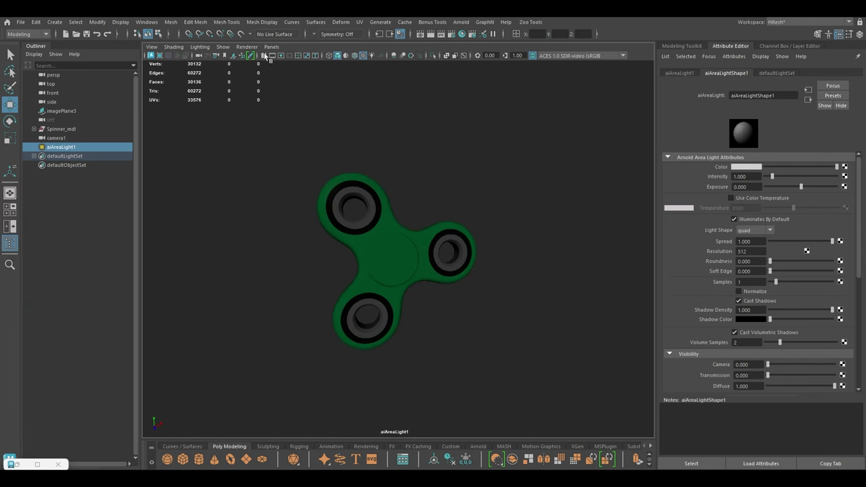
key("space")
left_click_drag(288, 132, 287, 101)
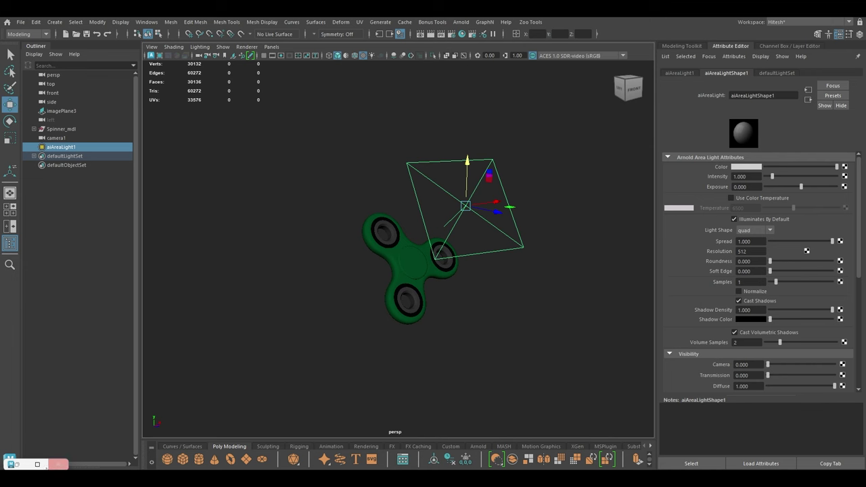
Bring back the Arnold RenderView and set the area light's intensity to 4
left_click(18, 465)
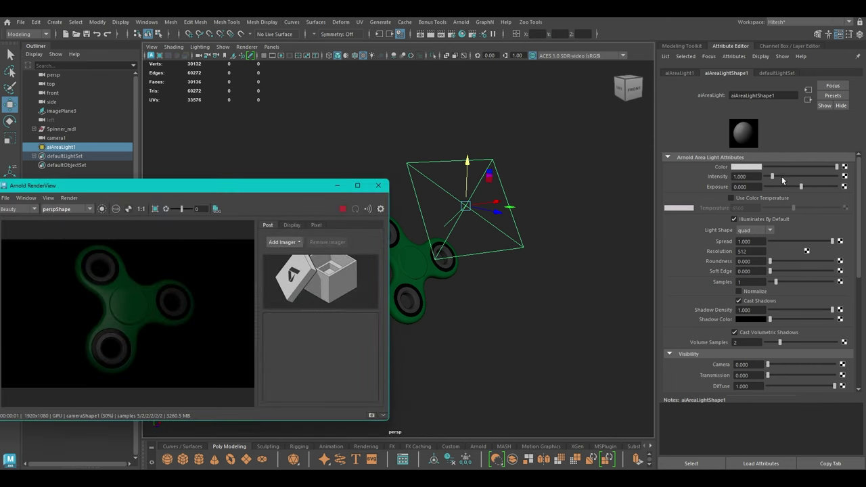
left_click(750, 177)
type("3")
key("Return")
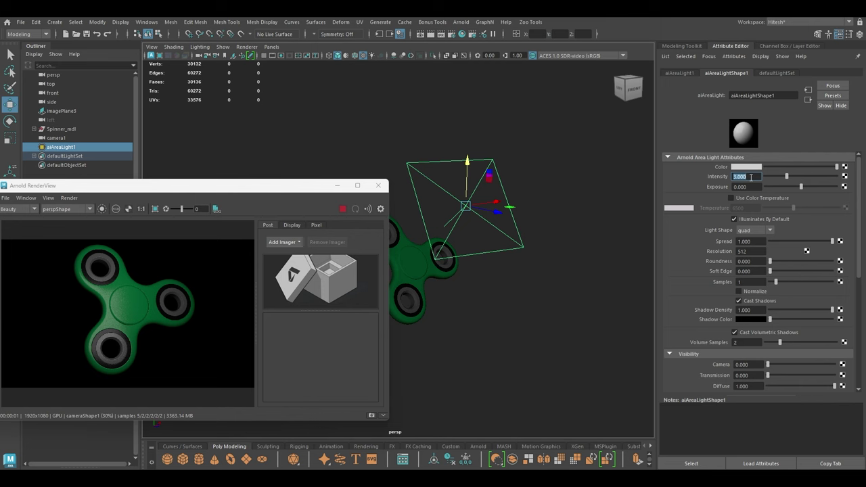
type("4")
key("Return")
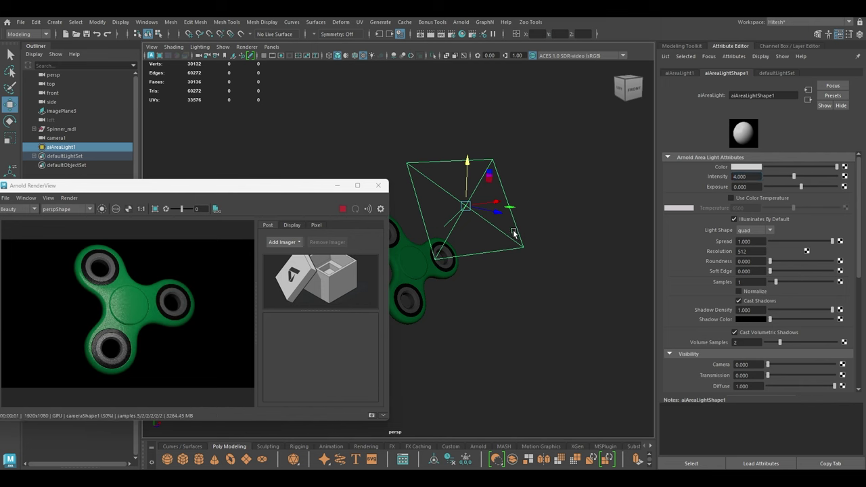
Shift the area light further out along X and place the render window clear of the spinner in the viewport
left_click_drag(499, 201, 538, 198)
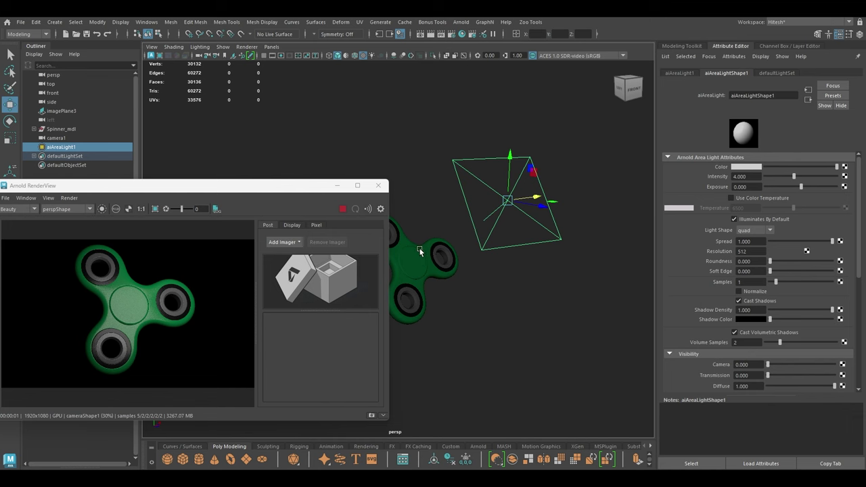
left_click_drag(265, 190, 237, 142)
left_click_drag(415, 265, 465, 222, "alt")
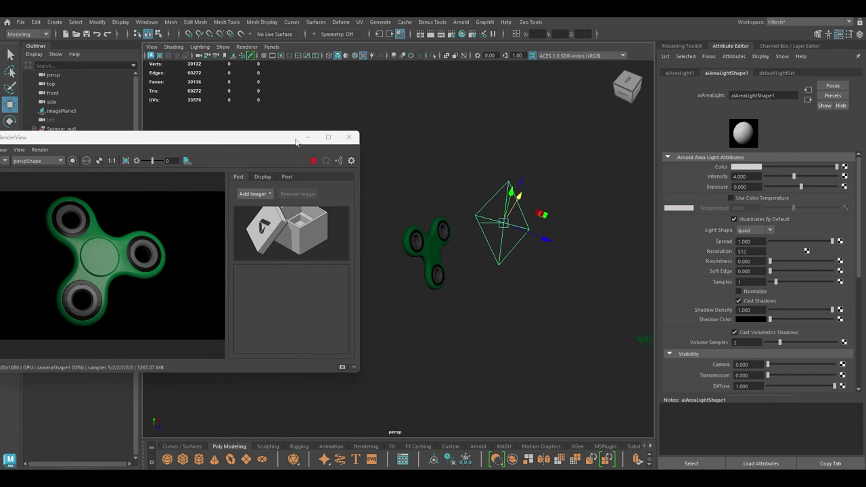
left_click_drag(296, 142, 725, 382)
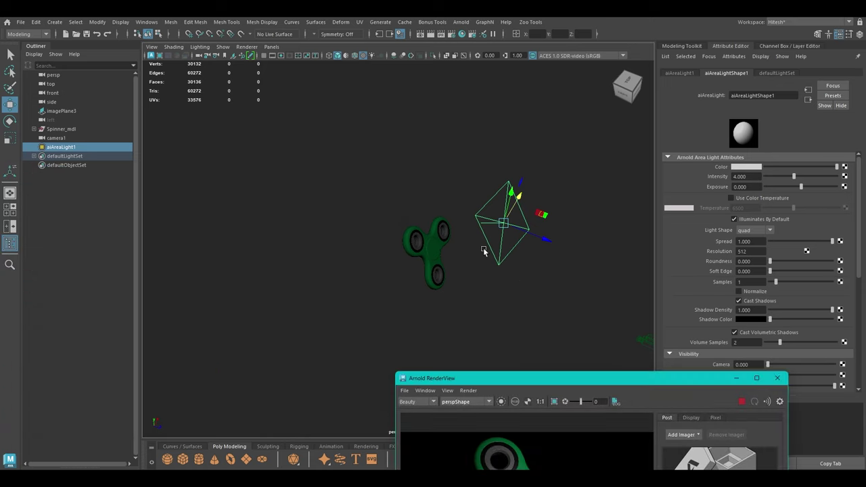
In the top view, move the area light's pivot to the spinner's centre with grid snapping
key("space")
left_click_drag(469, 230, 425, 232)
scroll(423, 203, "down", 4)
middle_click_drag(422, 178, 446, 108, "alt")
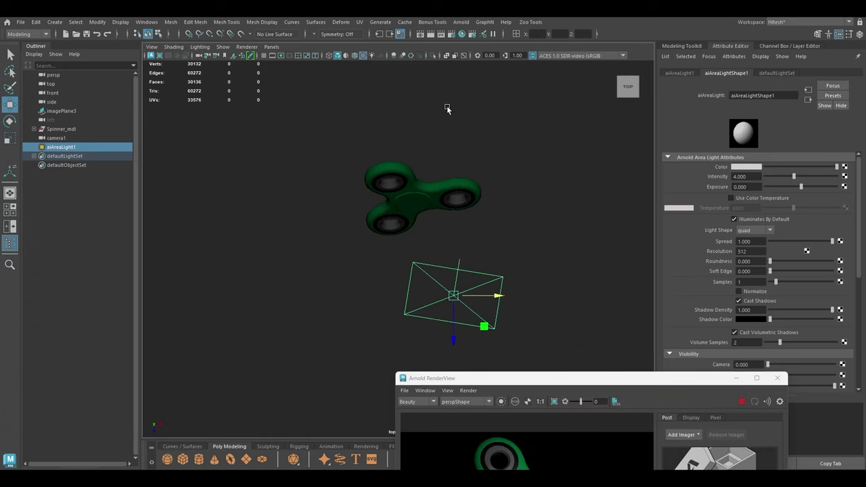
scroll(447, 108, "down", 1)
key("d")
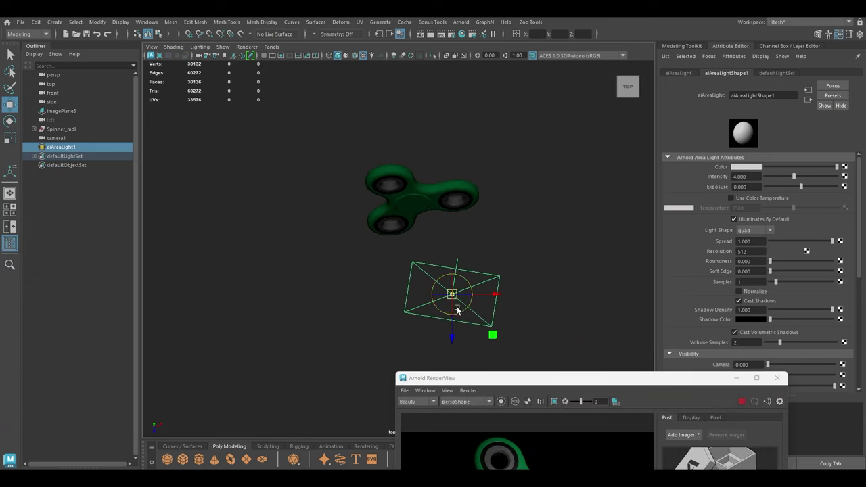
key("x")
left_click_drag(455, 326, 403, 204)
Duplicate the area light and rotate the copy around the spinner's centre to its rear-left side
key("ctrl+d")
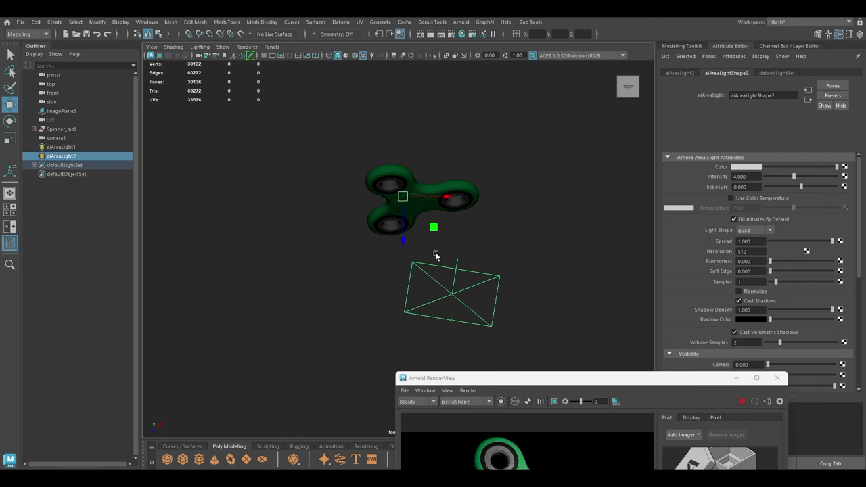
key("e")
left_click_drag(424, 236, 336, 243)
key("w")
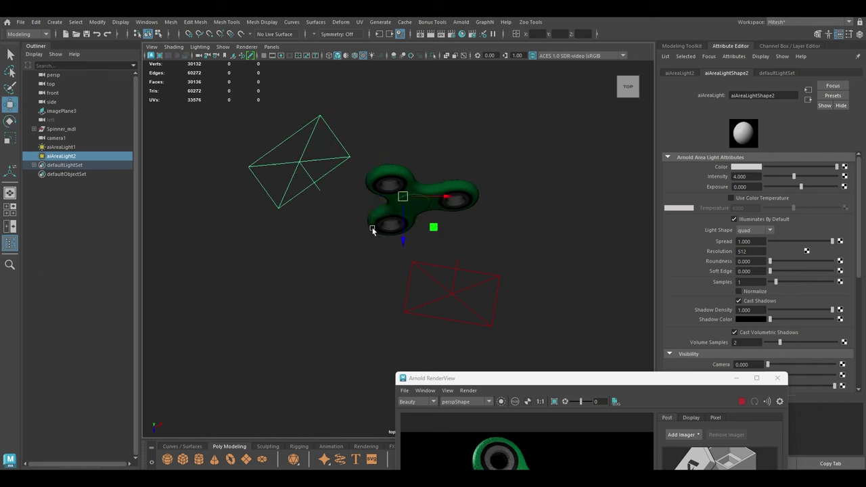
Duplicate the second area light and rotate the new copy around the spinner's centre to its rear-right side
key("ctrl+d")
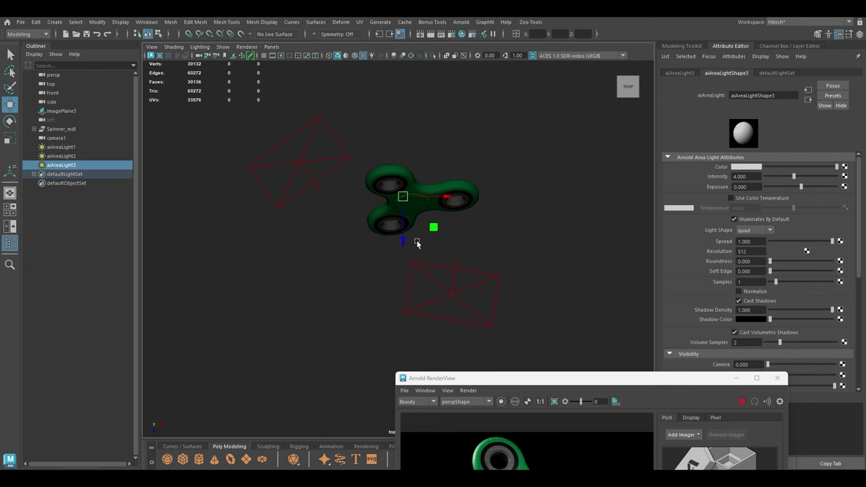
key("e")
left_click_drag(418, 239, 335, 227)
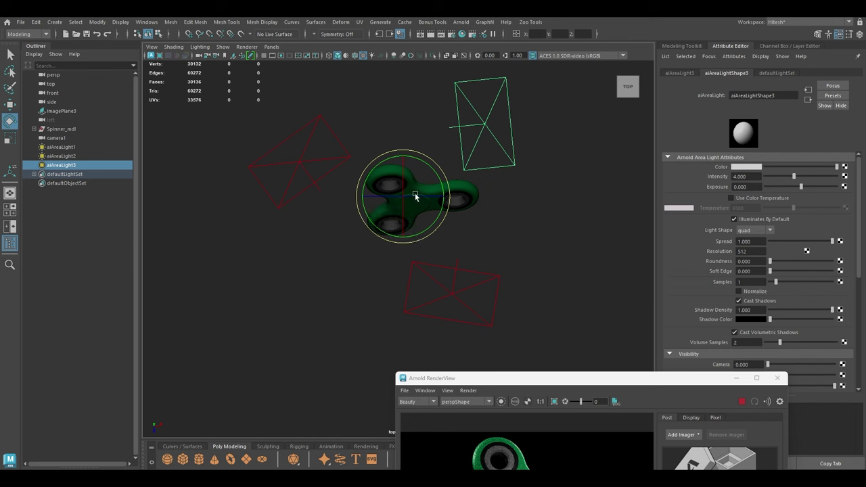
Move the third area light farther out from the spinner, centre its pivot and rotate it to aim at the spinner
key("w")
left_click_drag(407, 196, 442, 210)
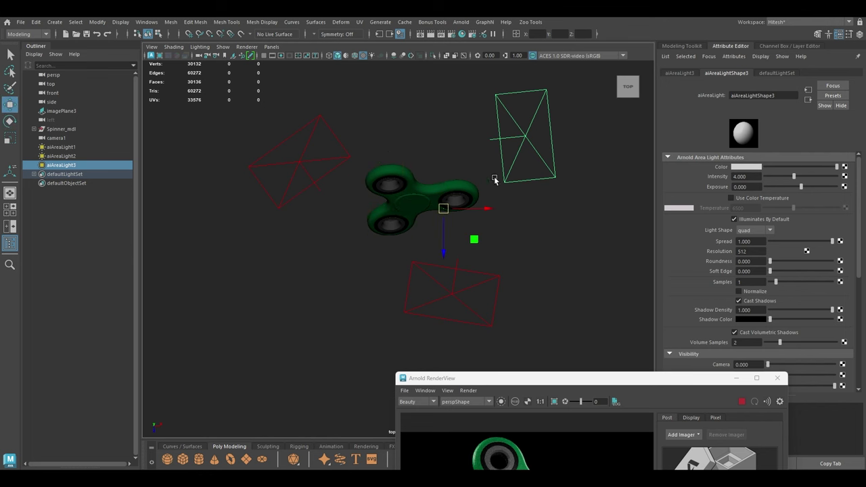
key("space")
left_click(419, 142)
left_click(435, 208)
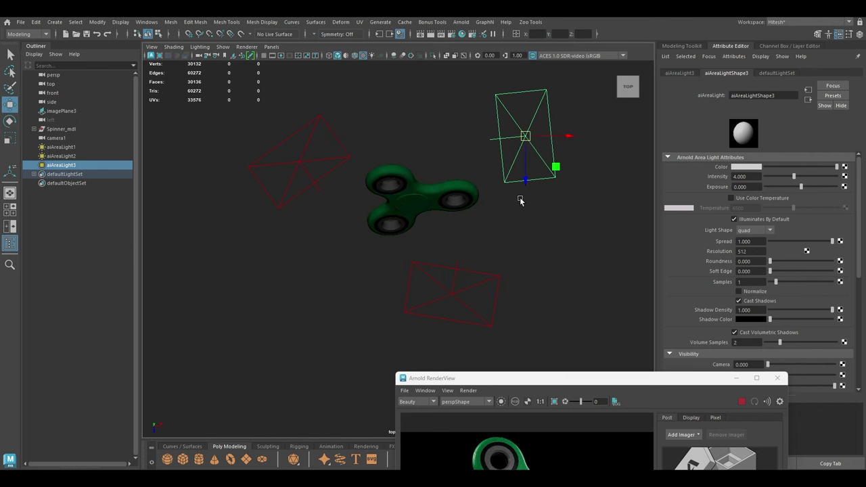
key("e")
left_click_drag(517, 192, 539, 183)
Centre the pivot of the second area light and rotate it to face the spinner
left_click(335, 181)
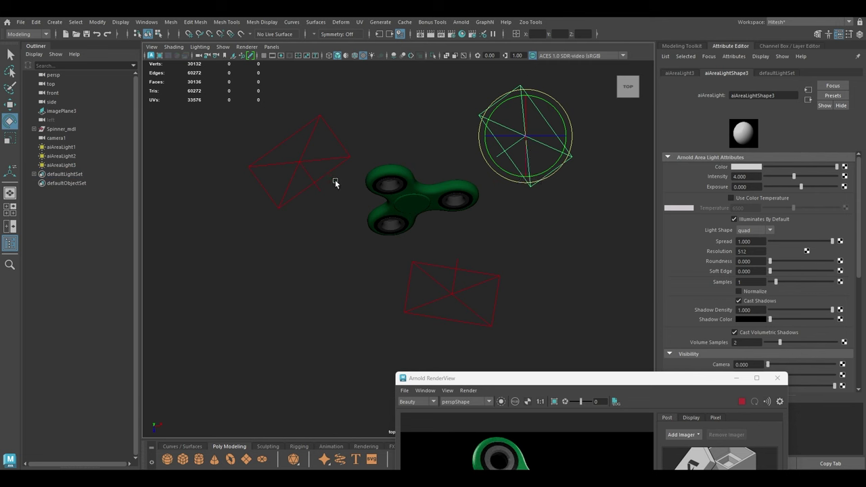
left_click(325, 175)
key("space")
left_click(259, 143)
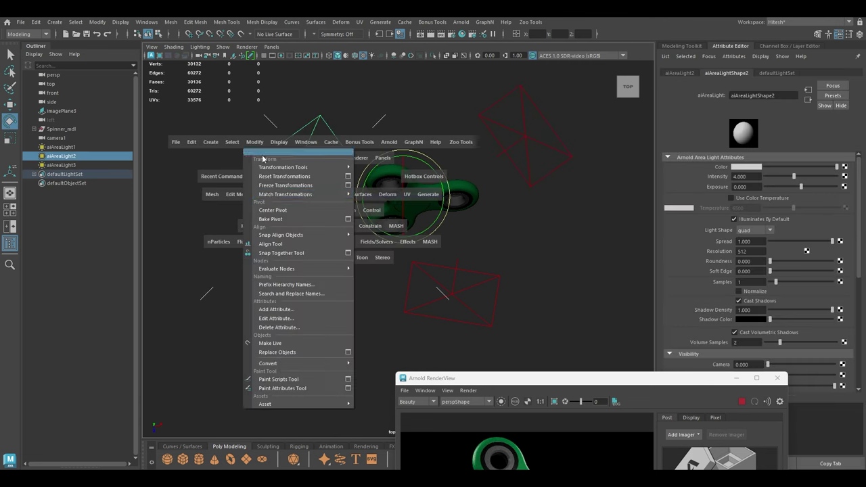
left_click(272, 210)
key("space")
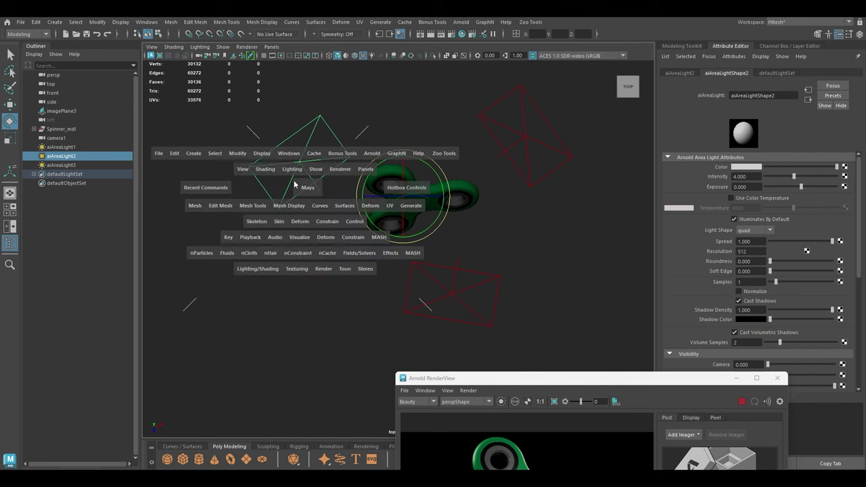
left_click(242, 153)
left_click(248, 220)
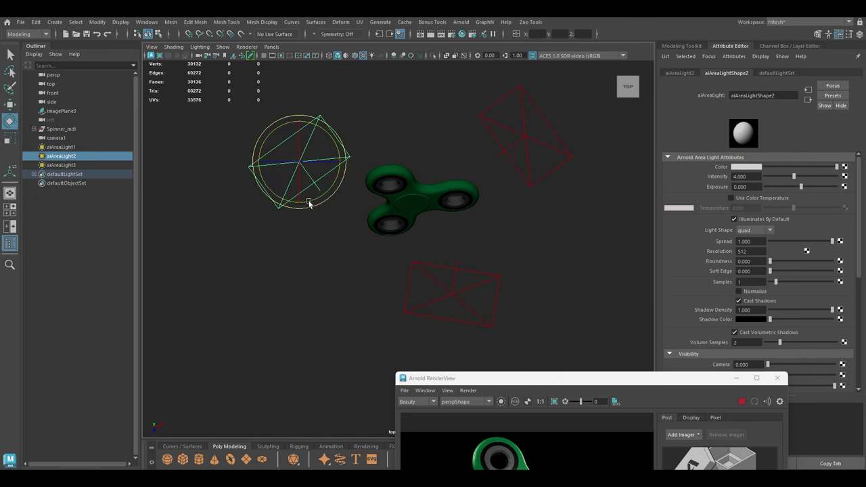
left_click_drag(309, 203, 326, 202)
key("w")
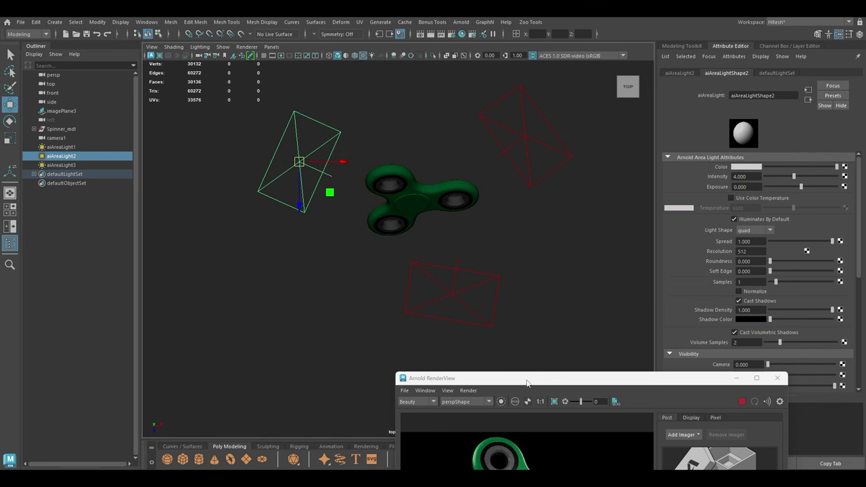
Place the render window fully in view and switch the viewport background to the blue gradient
left_click_drag(526, 380, 215, 122)
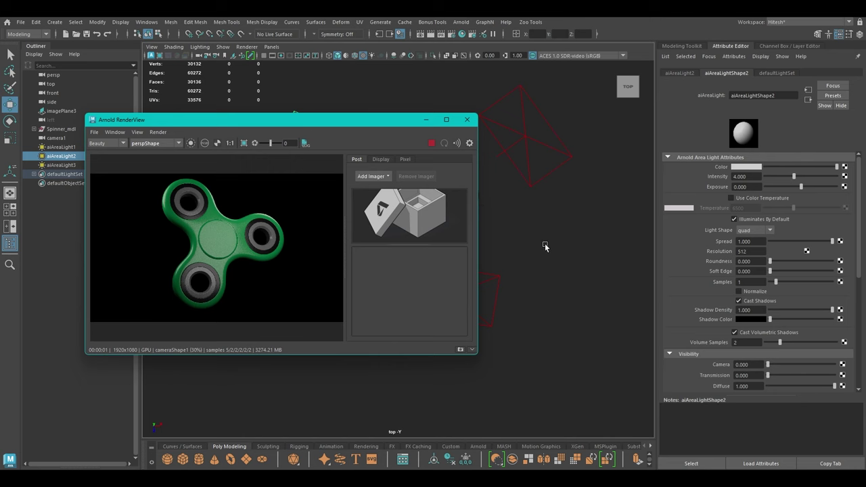
left_click_drag(307, 124, 278, 199)
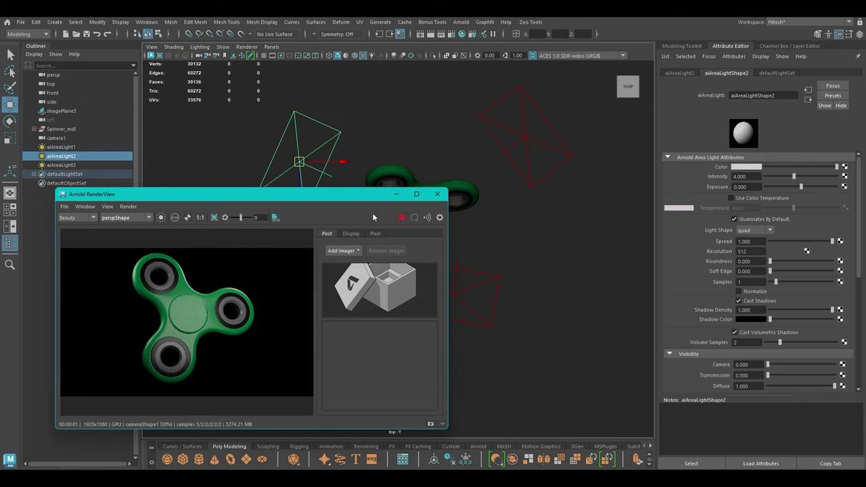
left_click(524, 222)
key("alt+b")
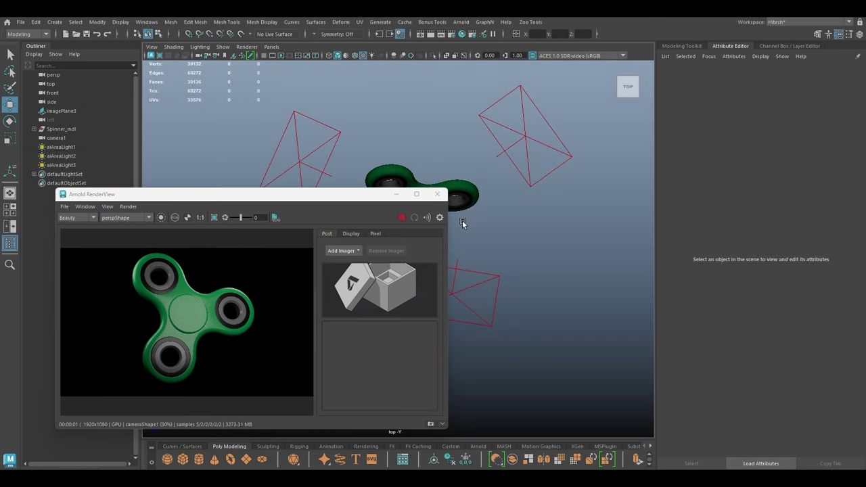
left_click_drag(339, 196, 376, 136)
scroll(543, 214, "up", 1)
scroll(543, 214, "up", 1)
left_click_drag(543, 214, 447, 194, "alt")
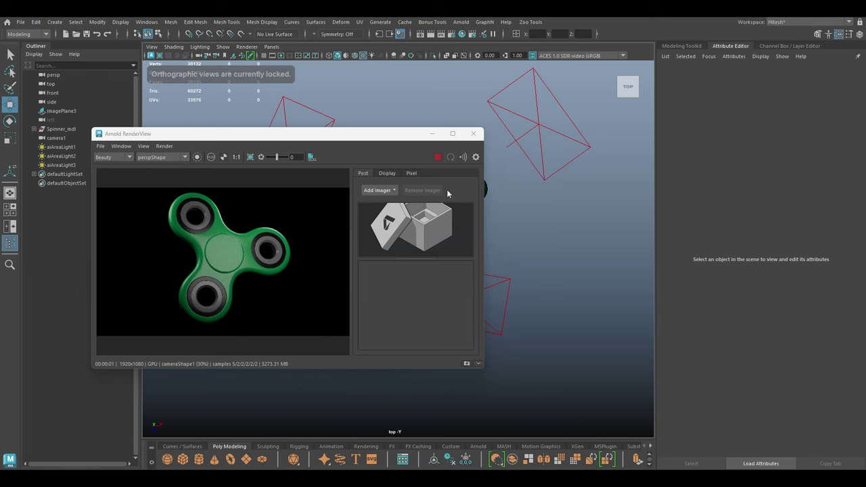
left_click_drag(361, 138, 306, 192)
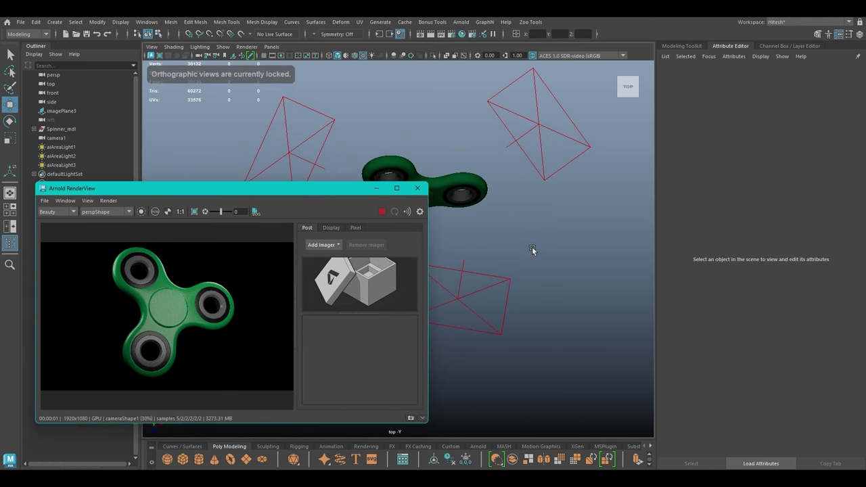
Frame the spinner body in the perspective view and set its Body_mat material's metalness to 1
left_click(448, 199)
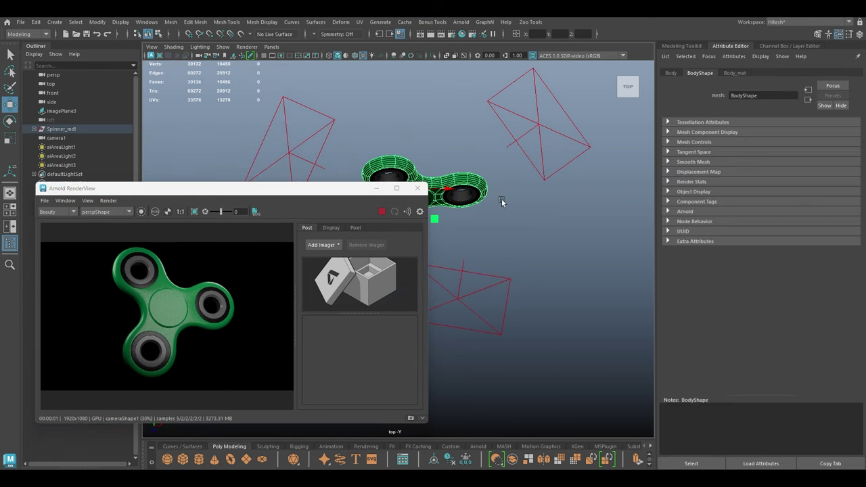
key("space")
left_click_drag(518, 190, 543, 240)
key("f")
right_click_drag(524, 234, 533, 438)
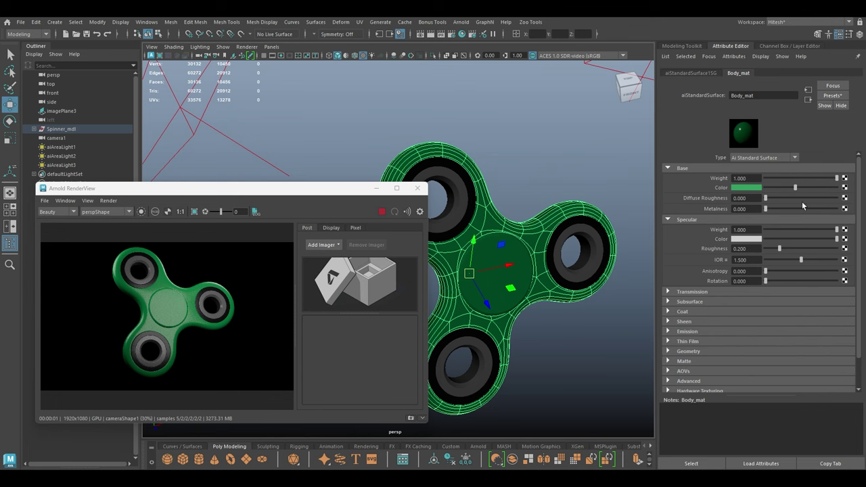
left_click_drag(776, 208, 808, 209)
left_click(755, 211)
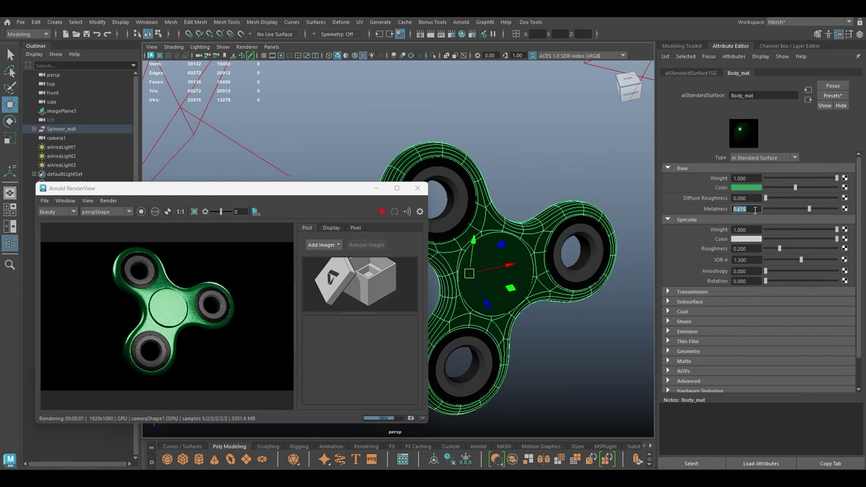
type("1")
key("Return")
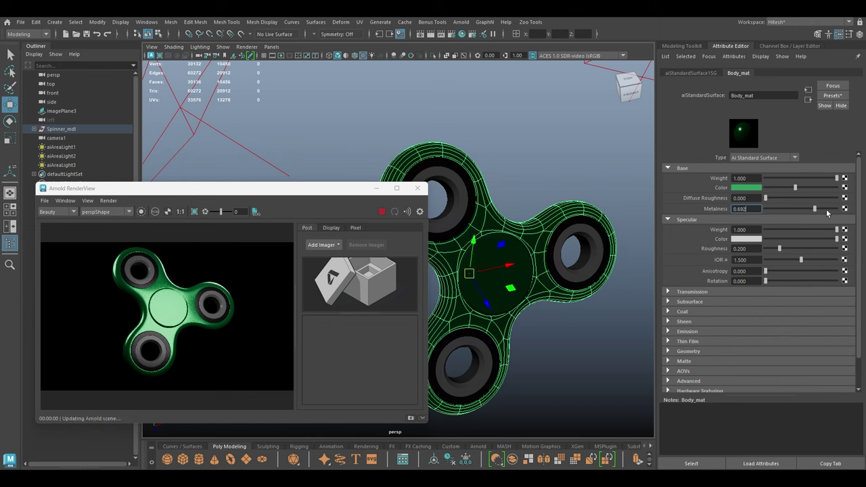
left_click_drag(814, 217, 840, 218)
Set the specular roughness of the body material to 0.4
mouse_move(780, 249)
left_mouse_down()
mouse_move(820, 251)
mouse_move(795, 254)
left_mouse_up()
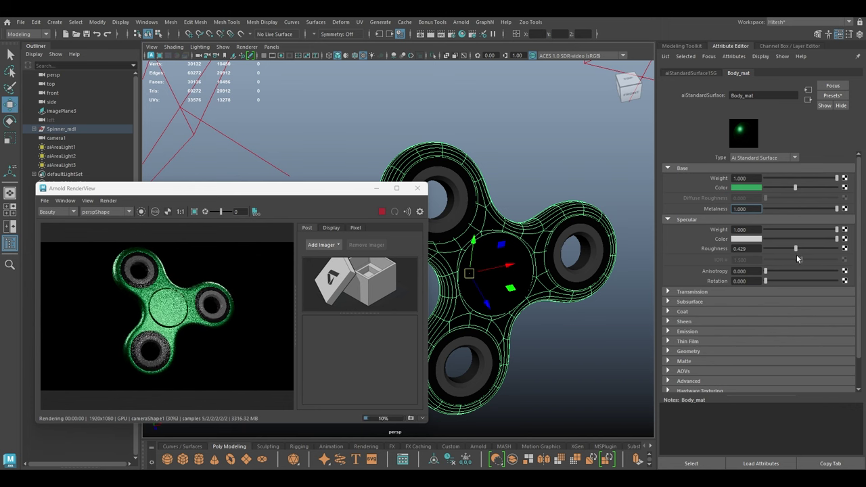
double_click(758, 248)
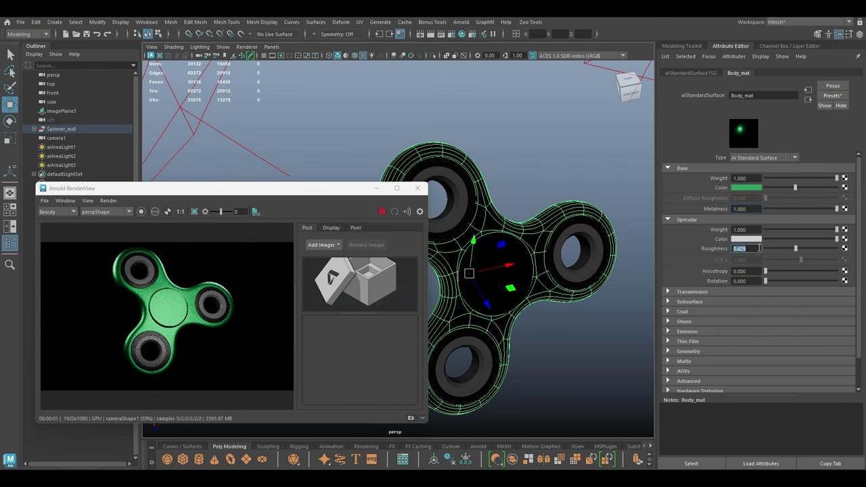
type("0.4")
key("Return")
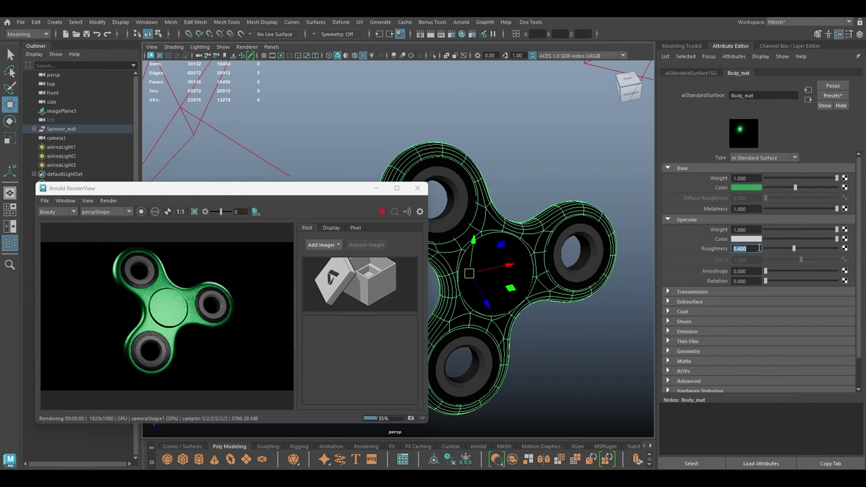
key("Return")
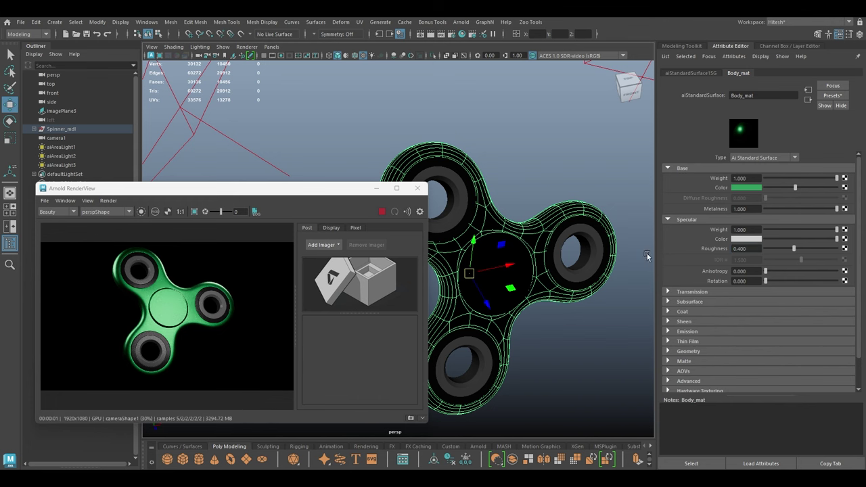
Set the bearing's outer ring material, Outer_mat, to metalness 1 and specular roughness 0.2
left_click(569, 226)
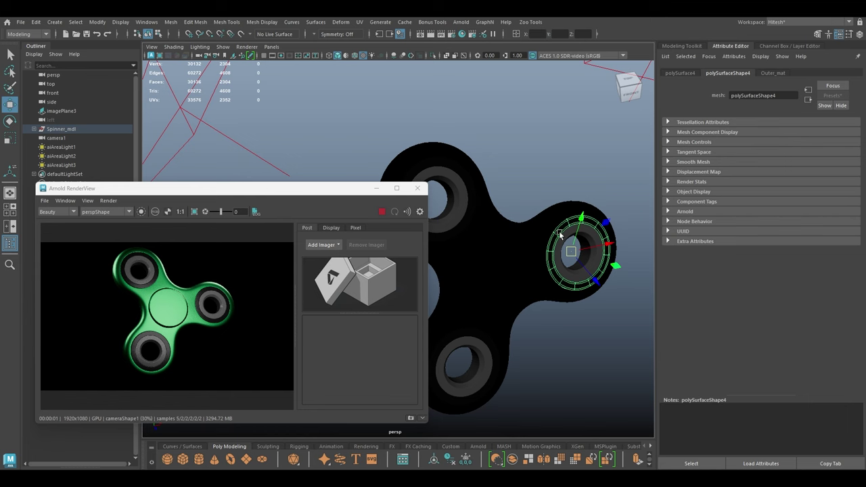
right_click_drag(559, 234, 558, 432)
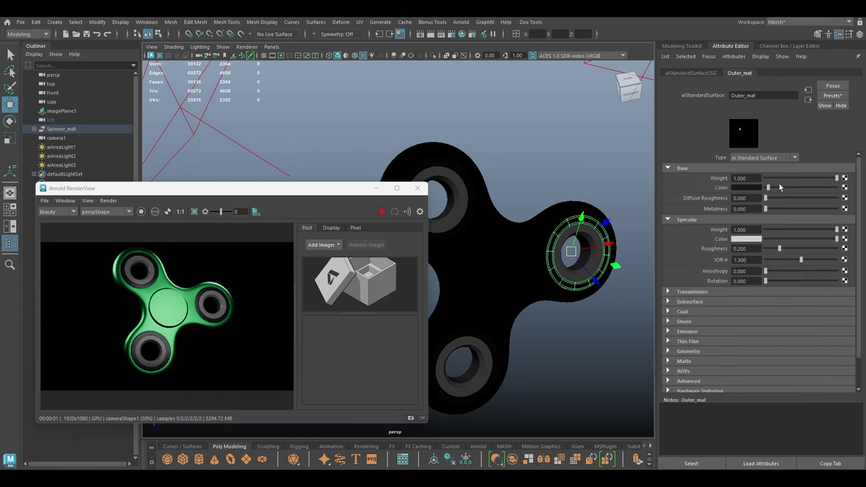
left_click_drag(765, 209, 839, 210)
mouse_move(781, 248)
left_mouse_down()
mouse_move(827, 247)
mouse_move(770, 249)
left_mouse_up()
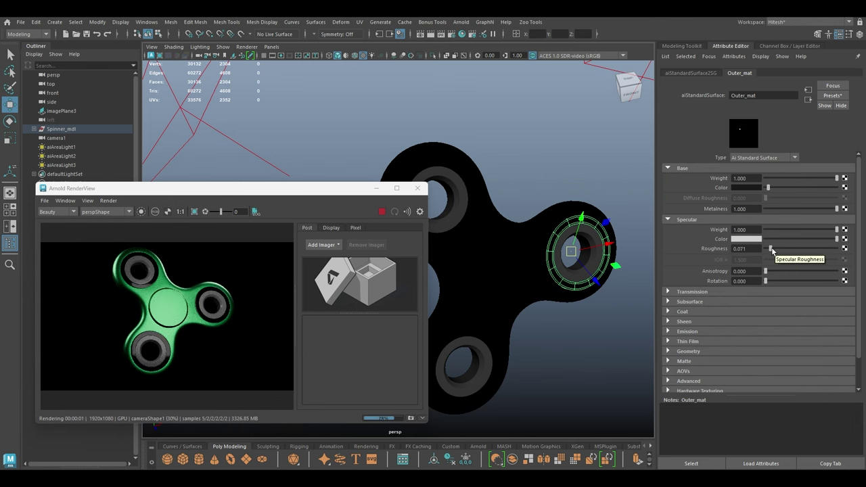
left_click_drag(772, 250, 776, 249)
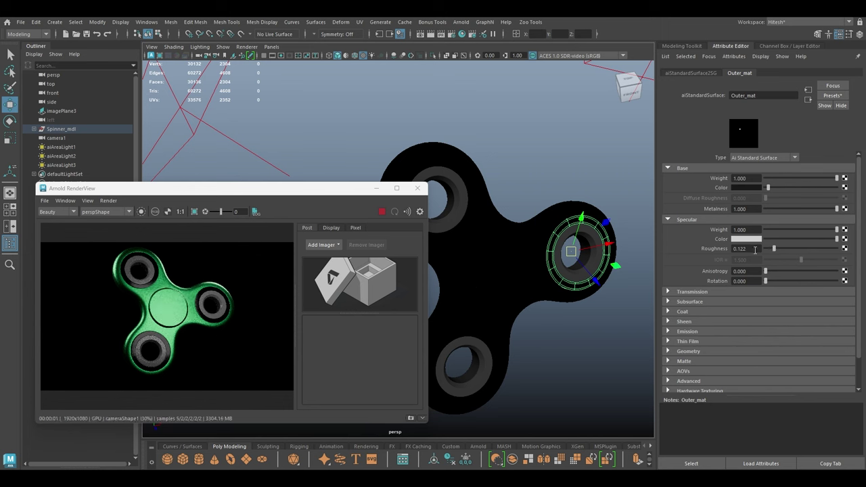
double_click(755, 250)
type("0.2")
key("Return")
Set the bearing's inner ring material, Inner_mat, to metalness 1 and specular roughness 0.3
left_click(459, 196)
right_click_drag(458, 196, 457, 414)
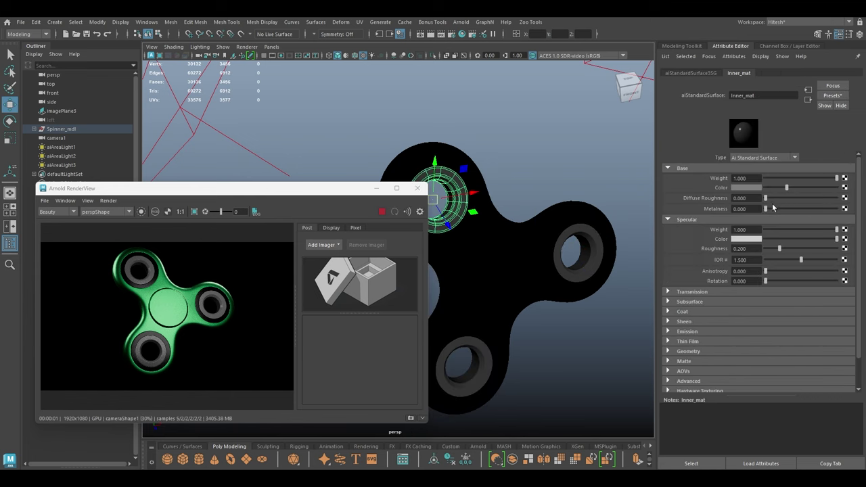
left_click_drag(766, 208, 857, 224)
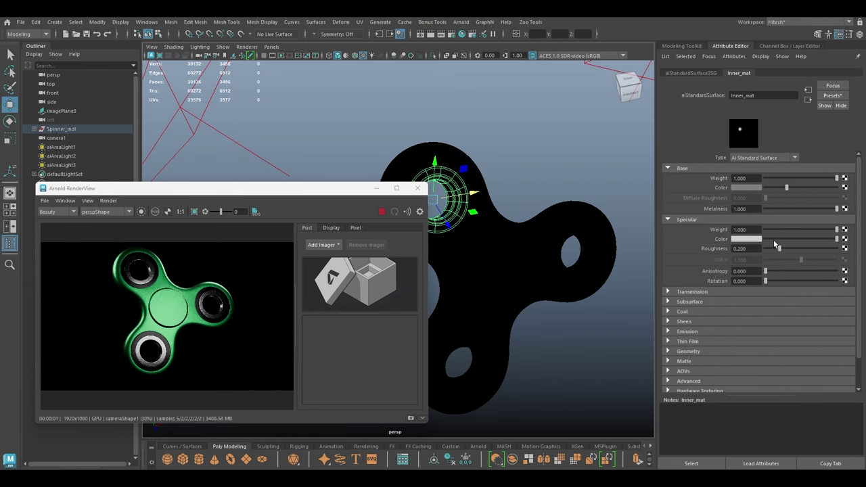
left_click_drag(780, 248, 795, 249)
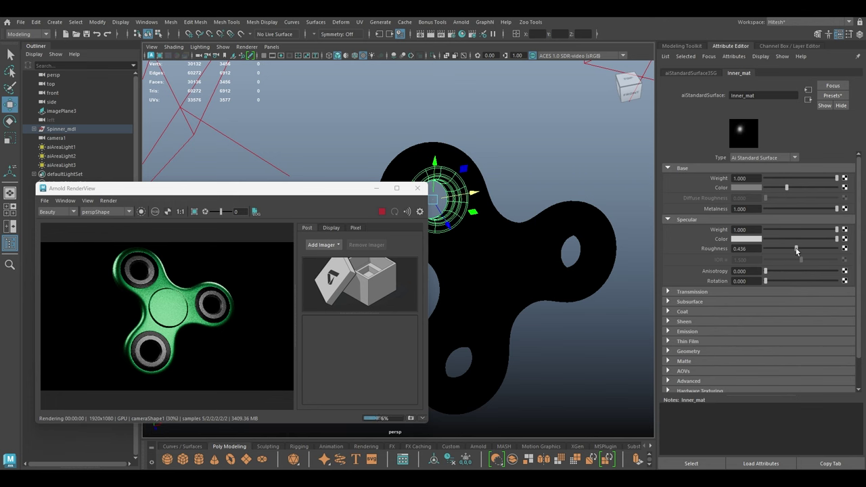
double_click(750, 248)
type("0.3")
key("Return")
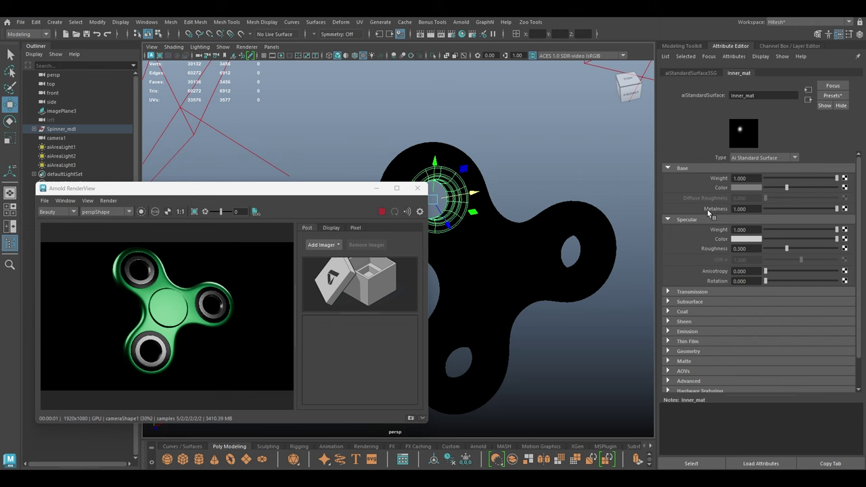
Move the render window clear of the spinner and create a polygon cube at the scene's origin
left_click_drag(341, 192, 815, 265)
scroll(376, 269, "down", 5)
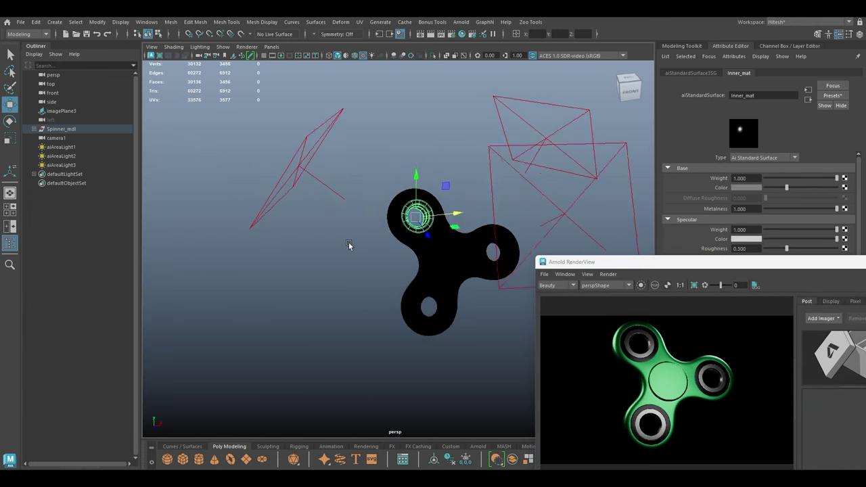
left_click(344, 263)
left_click_drag(349, 244, 350, 274, "alt")
scroll(342, 262, "down", 2)
right_click_drag(317, 126, 312, 152, "shift")
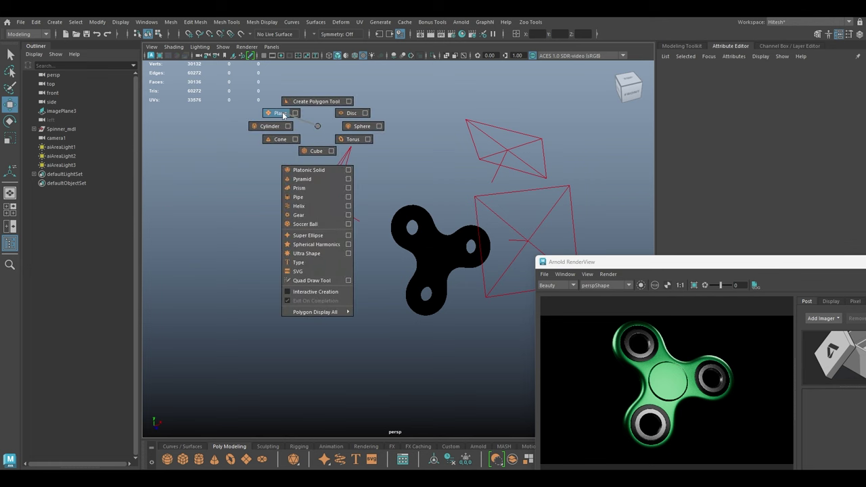
right_click_drag(283, 116, 305, 151, "shift")
left_click_drag(308, 157, 366, 212, "alt")
scroll(370, 204, "down", 2)
Scale the cube up and flatten it along Z into a thin backdrop wall placed behind the spinner
key("r")
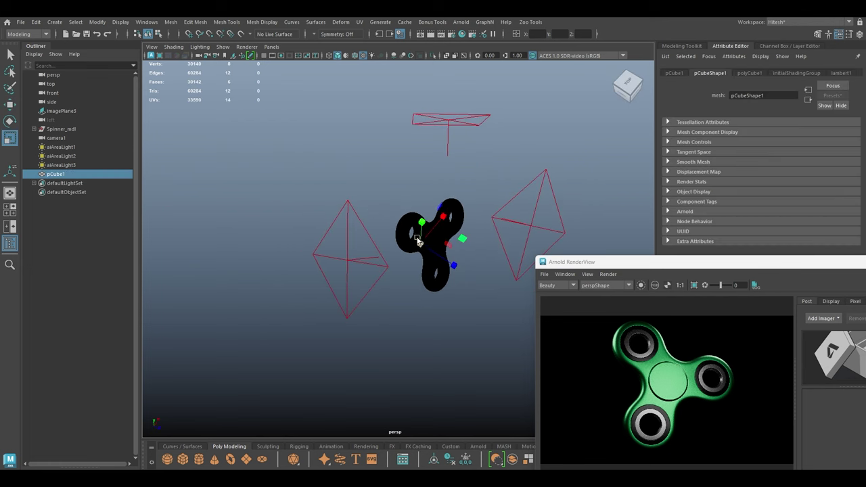
left_click_drag(419, 242, 623, 330)
key("w")
key("r")
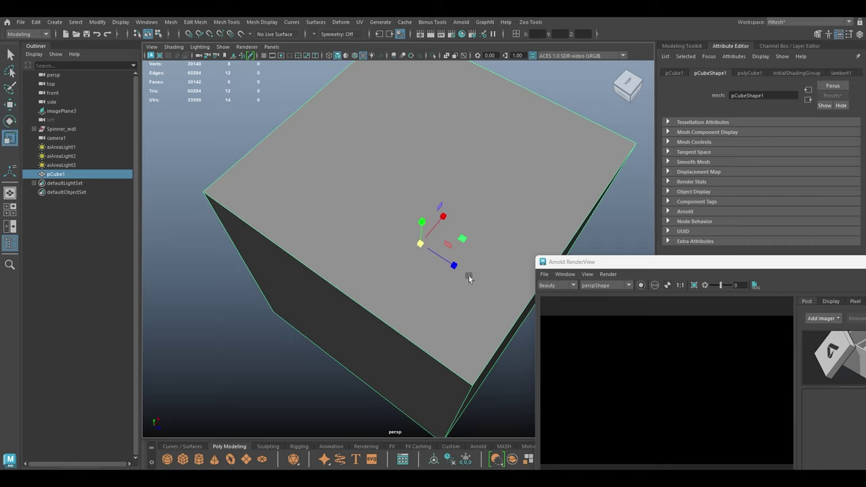
left_click_drag(454, 265, 388, 222)
key("w")
key("r")
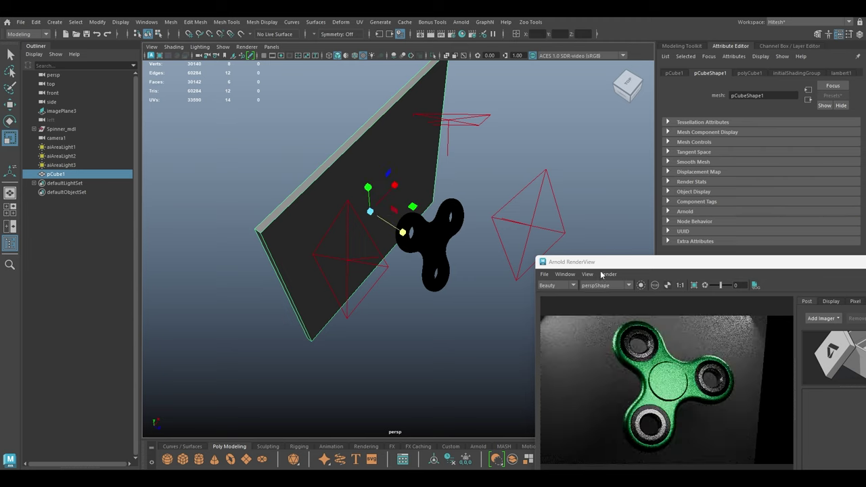
Add an Arnold skydome light to the scene, keeping the render window clear of the work area
left_click_drag(596, 263, 434, 93)
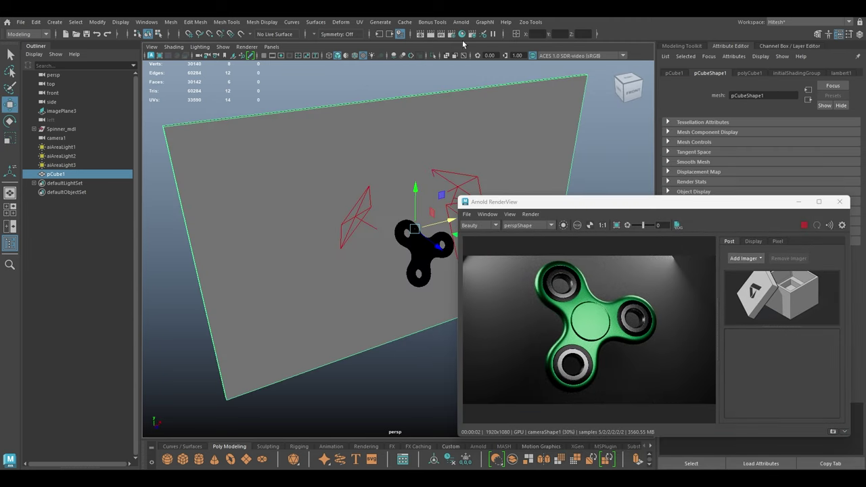
left_click(461, 21)
mouse_move(475, 80)
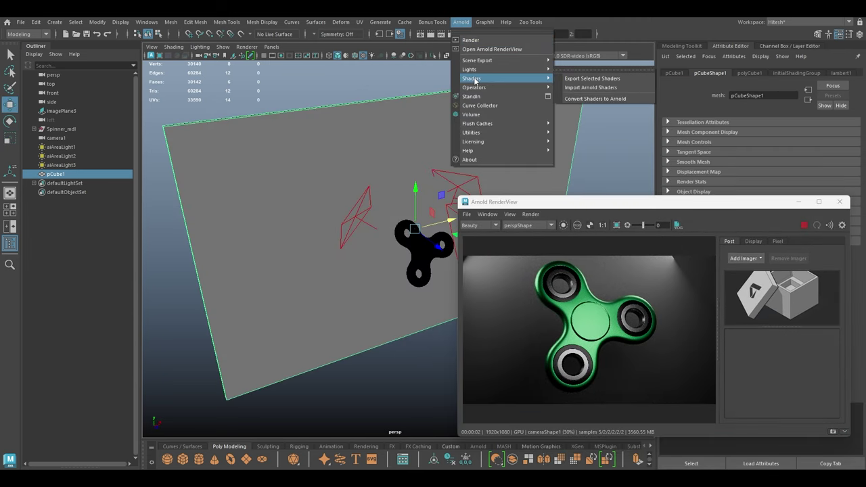
mouse_move(513, 69)
left_click(579, 79)
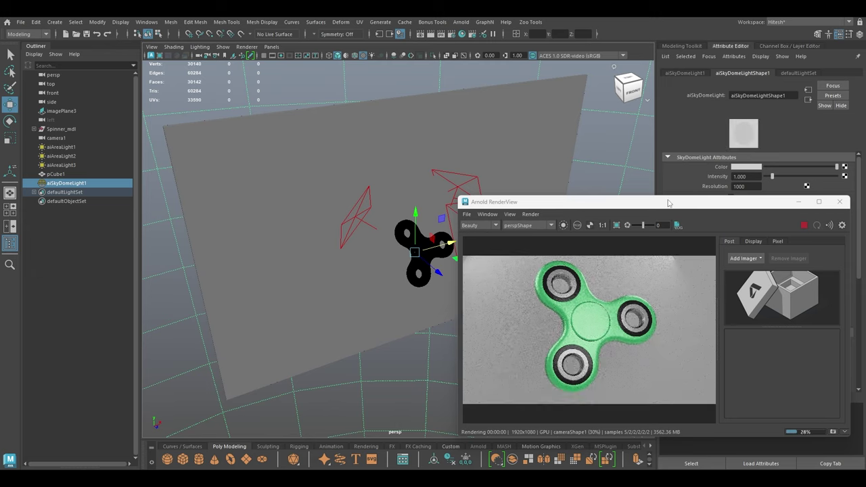
Connect a File texture to the skydome light's color and load modern_bathroom_4k.exr from the Downloads folder
left_click_drag(668, 203, 173, 132)
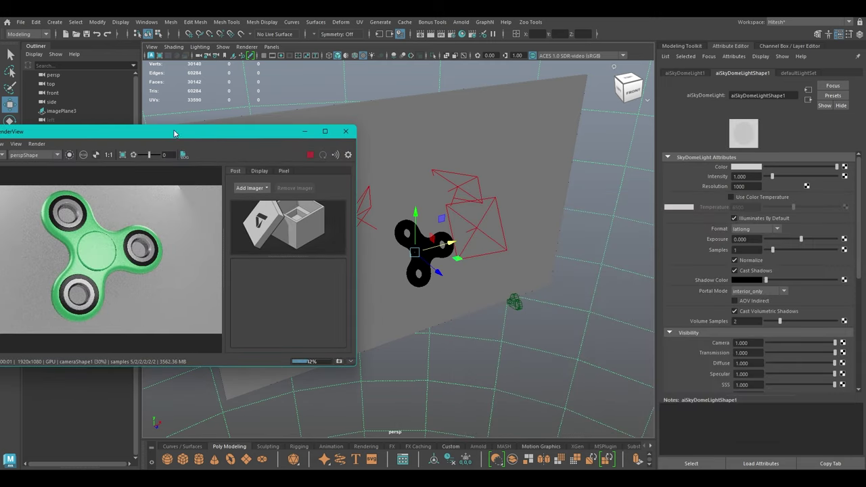
left_click(844, 167)
left_click(378, 246)
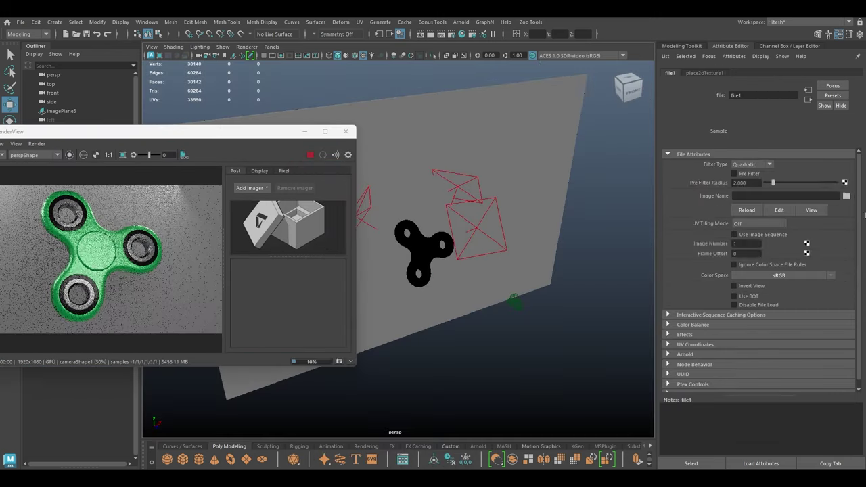
left_click(845, 196)
type("file:///C:/Users/Hitesh Chauhan/Downloads/modern_bathroom_4k.exr")
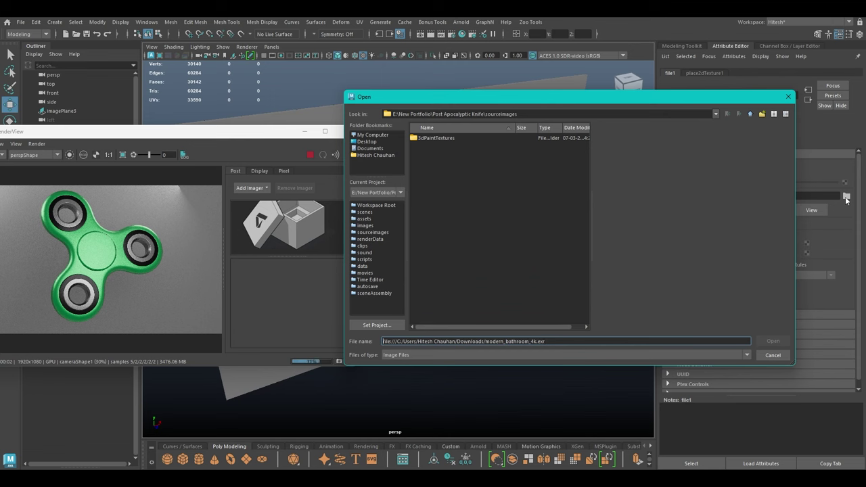
key("ctrl+shift+Right")
key("ctrl+shift+Right")
key("BackSpace")
key("Return")
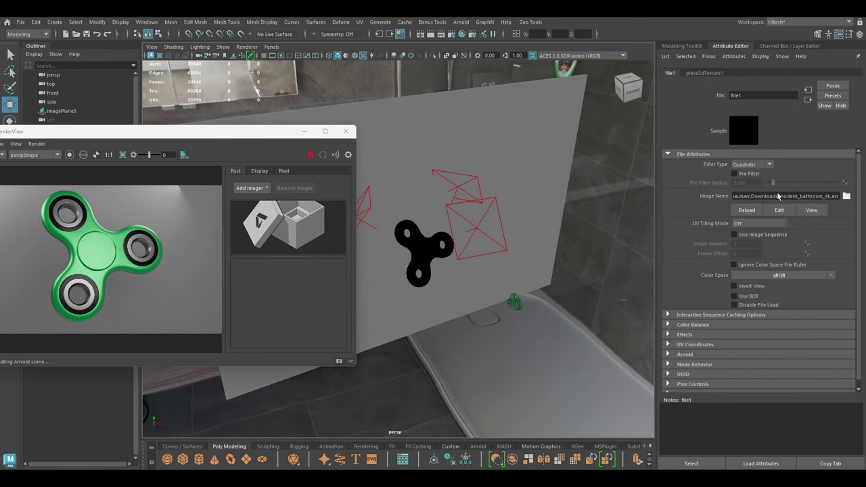
Assign a new aiStandardSurface material to the backdrop wall behind the spinner
left_click_drag(234, 136, 468, 157)
left_click_drag(416, 125, 414, 115, "alt")
right_click_drag(413, 115, 423, 132, "alt")
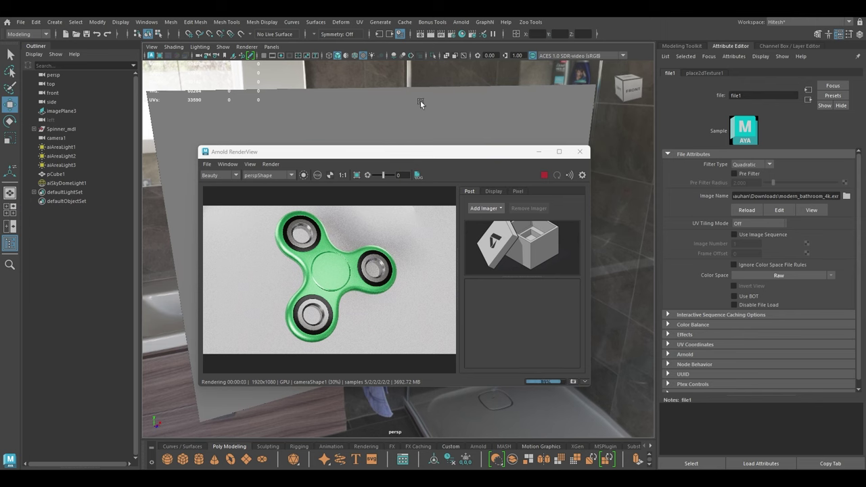
left_click(420, 100)
right_click_drag(420, 101, 431, 332)
left_click(321, 241)
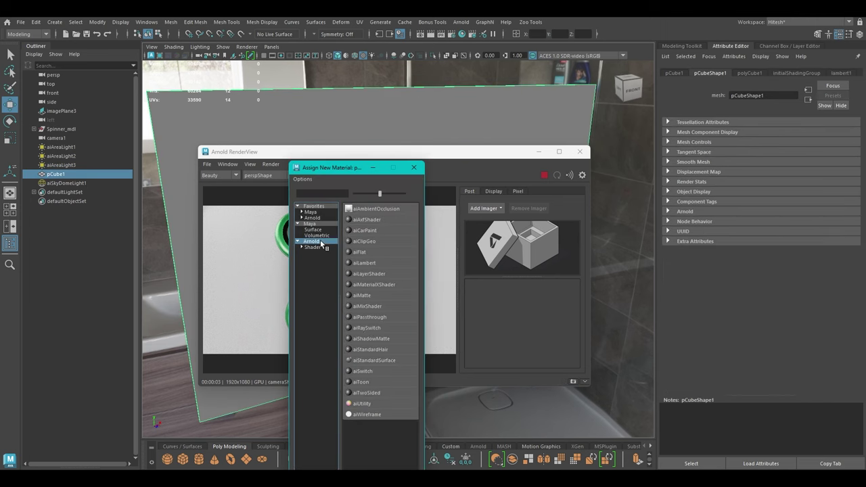
left_click(370, 360)
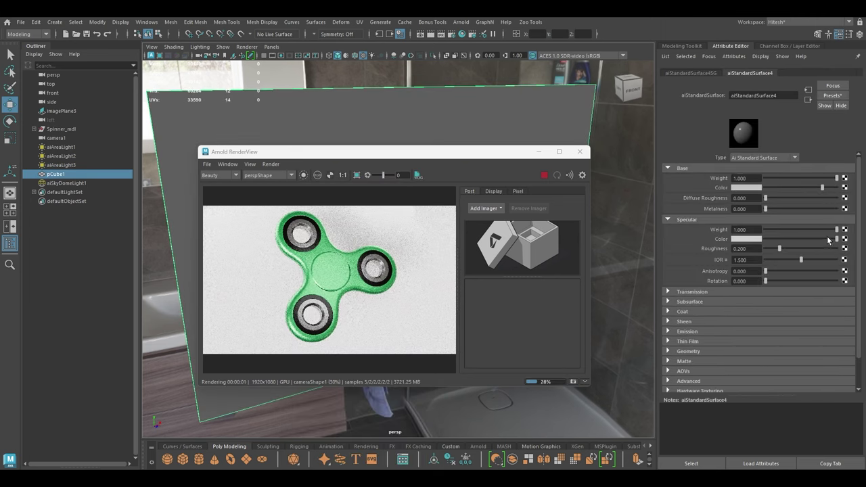
Make the backdrop material matte light grey by adjusting its base color, with specular roughness 1 and specular weight 0
left_click(756, 188)
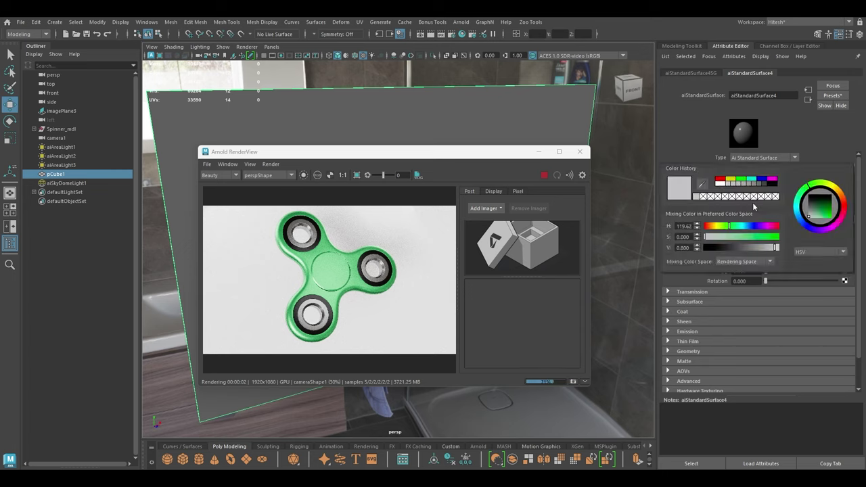
mouse_move(829, 208)
left_mouse_down()
mouse_move(836, 225)
mouse_move(809, 225)
mouse_move(821, 212)
mouse_move(806, 210)
left_mouse_up()
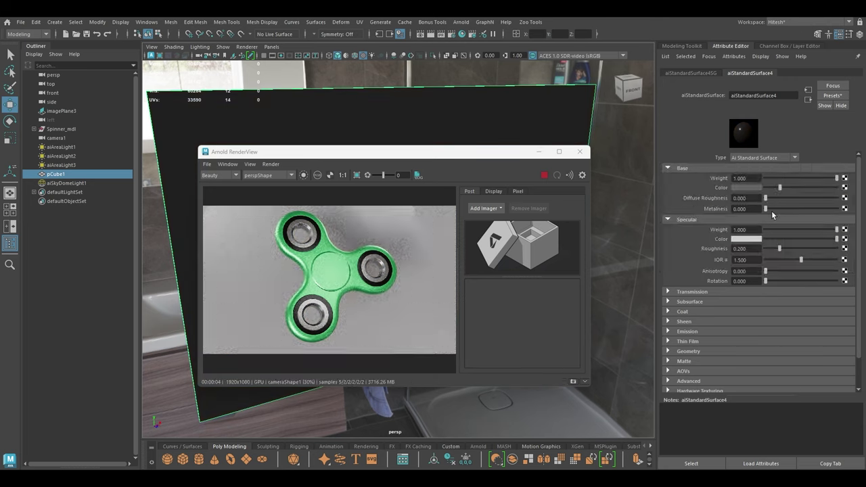
left_click_drag(785, 249, 854, 256)
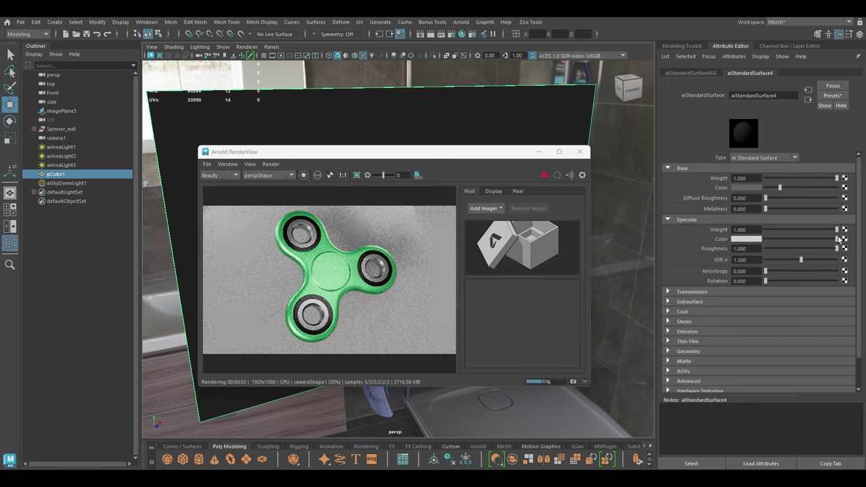
left_click_drag(796, 230, 739, 235)
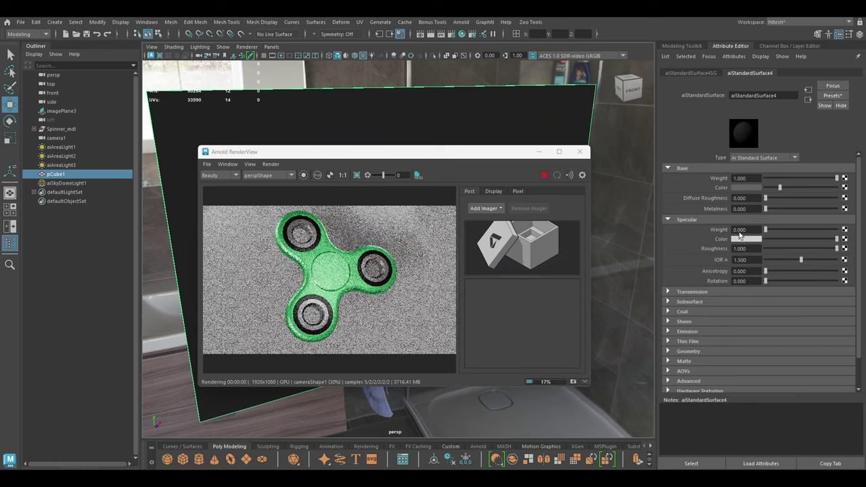
left_click_drag(781, 187, 805, 196)
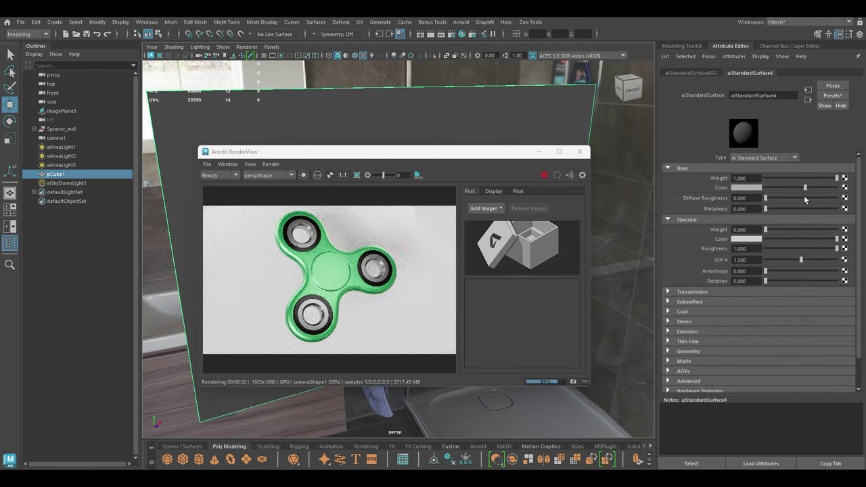
Add a Denoiser Optix imager to the render and inspect the spinner's denoised surface up close
left_click(272, 179)
left_click(277, 177)
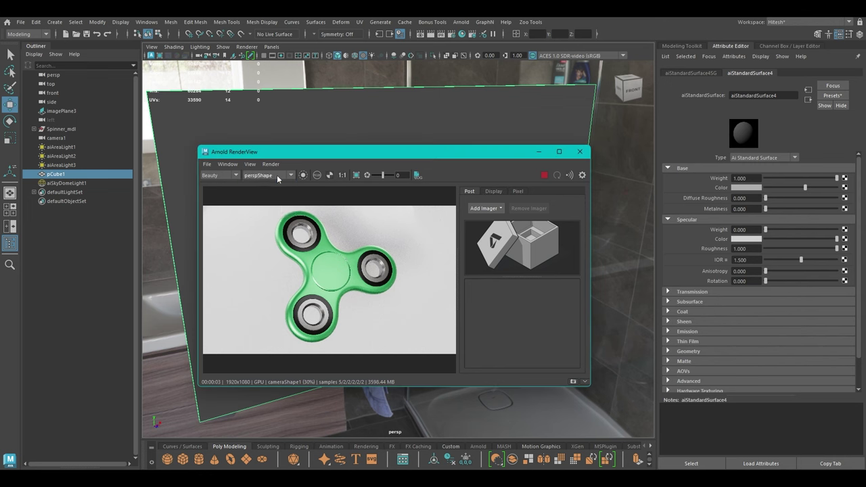
left_click(484, 208)
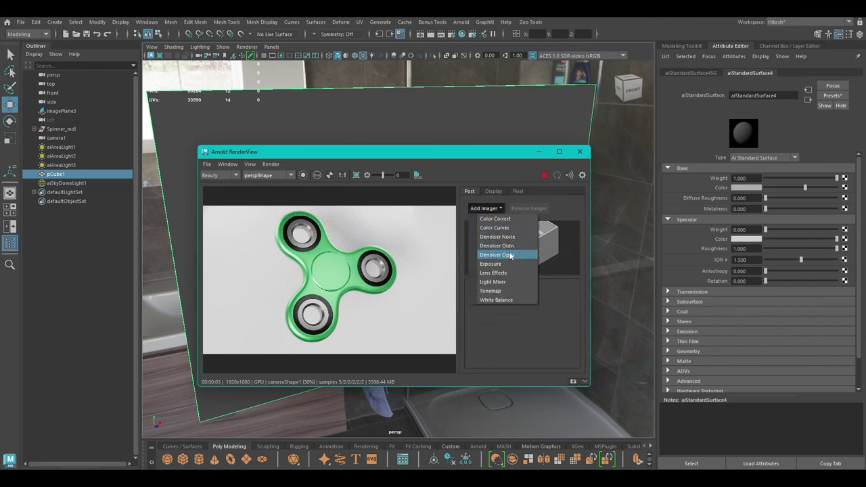
left_click(498, 255)
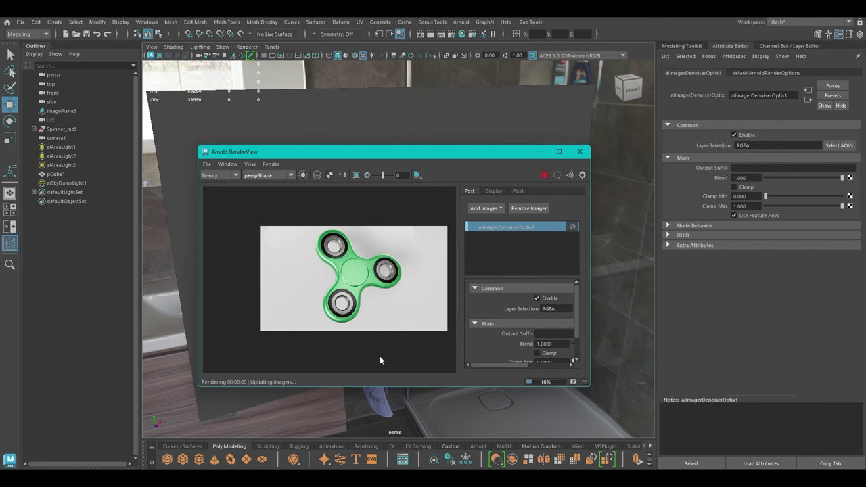
key("f")
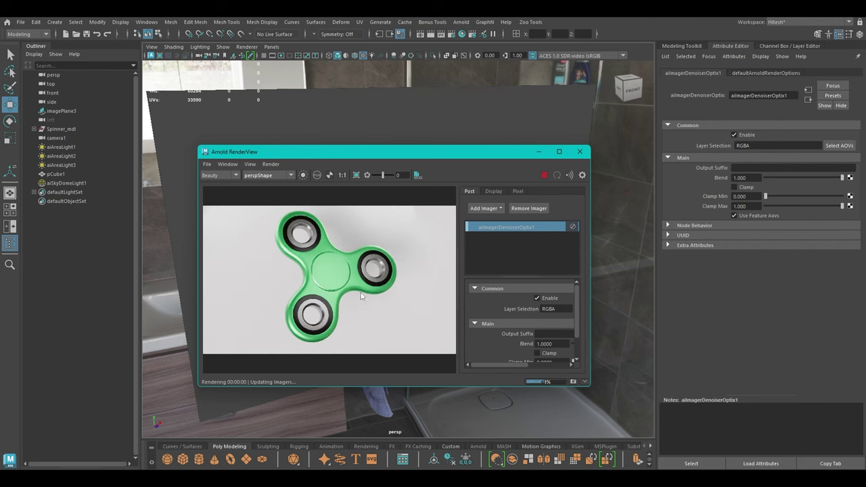
scroll(385, 312, "up", 2)
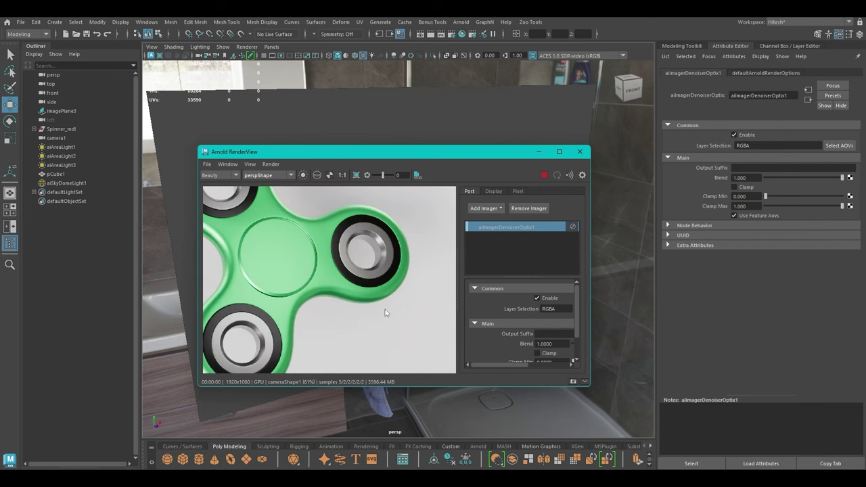
scroll(385, 309, "down", 2)
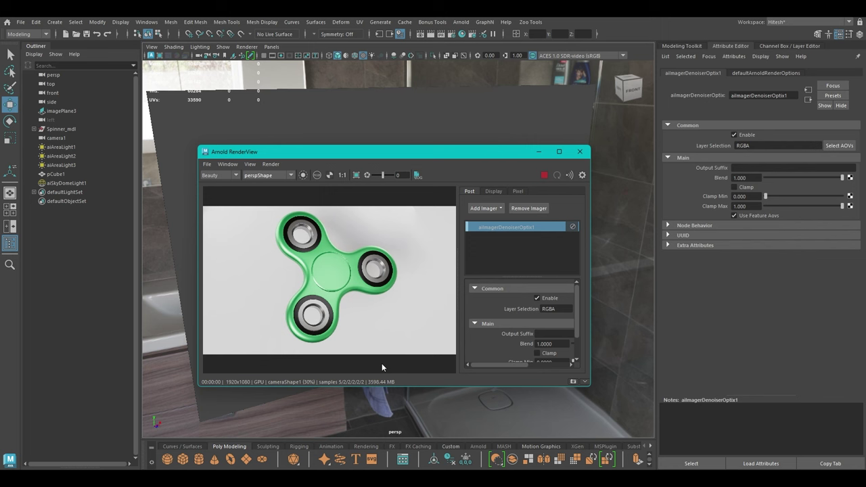